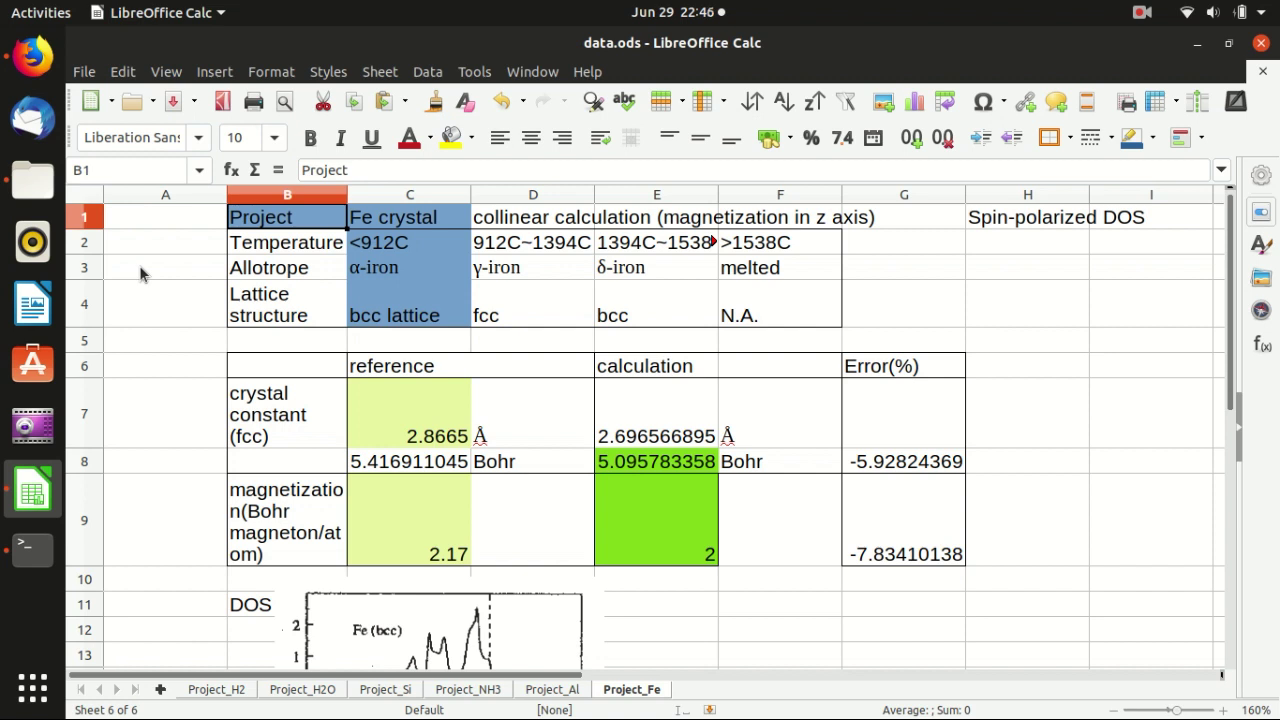
- Review the collinear calculation heading, Temperature row, Fe column, <912C and α-iron entries
click(510, 224)
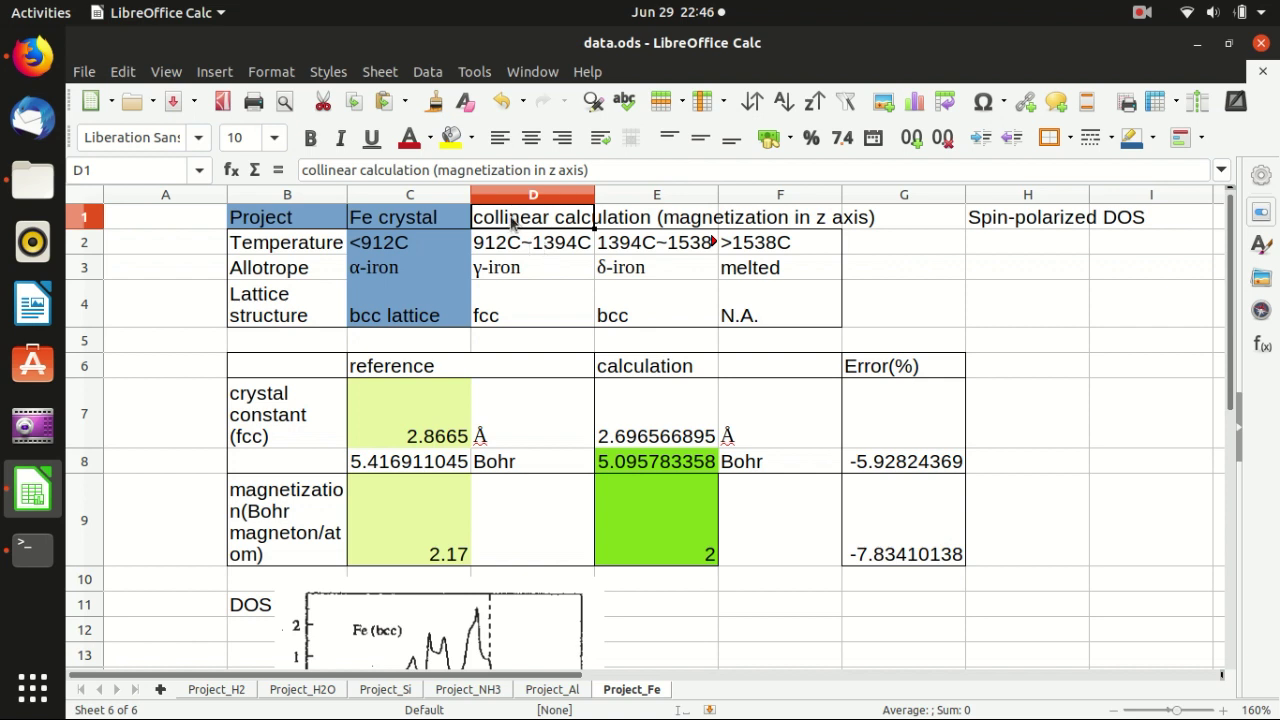
click(299, 249)
click(372, 226)
click(372, 248)
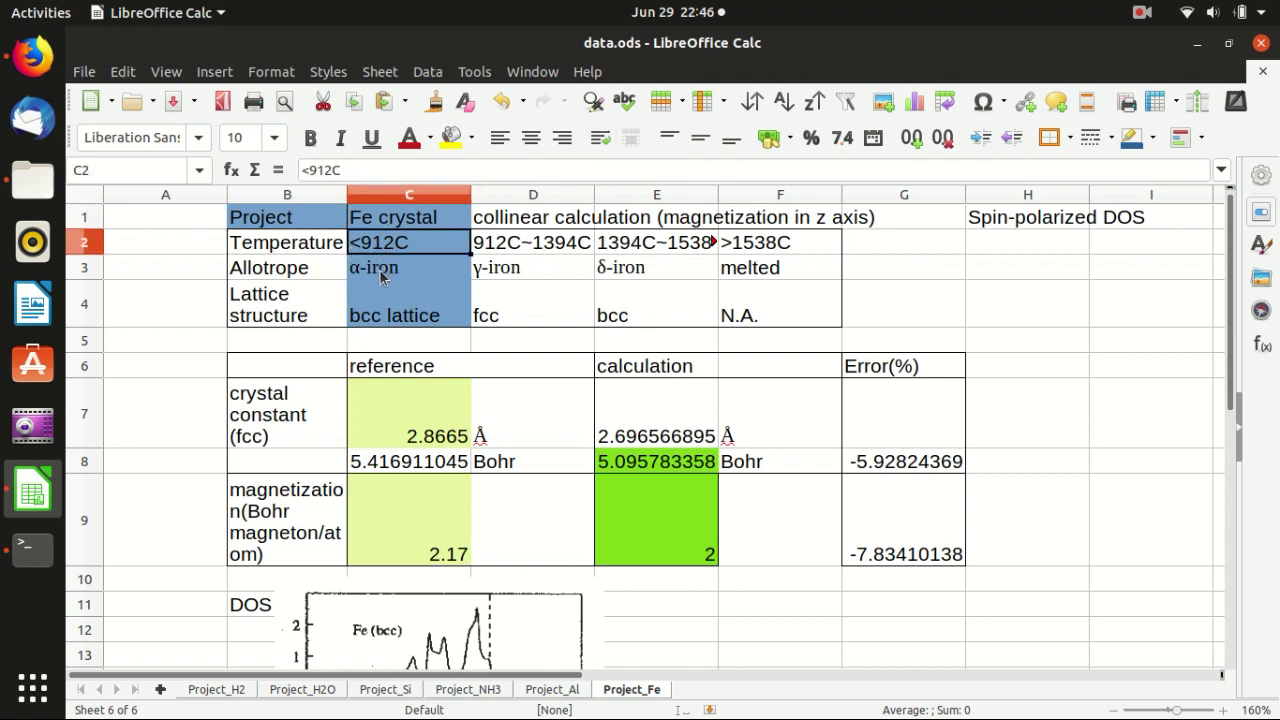
click(382, 277)
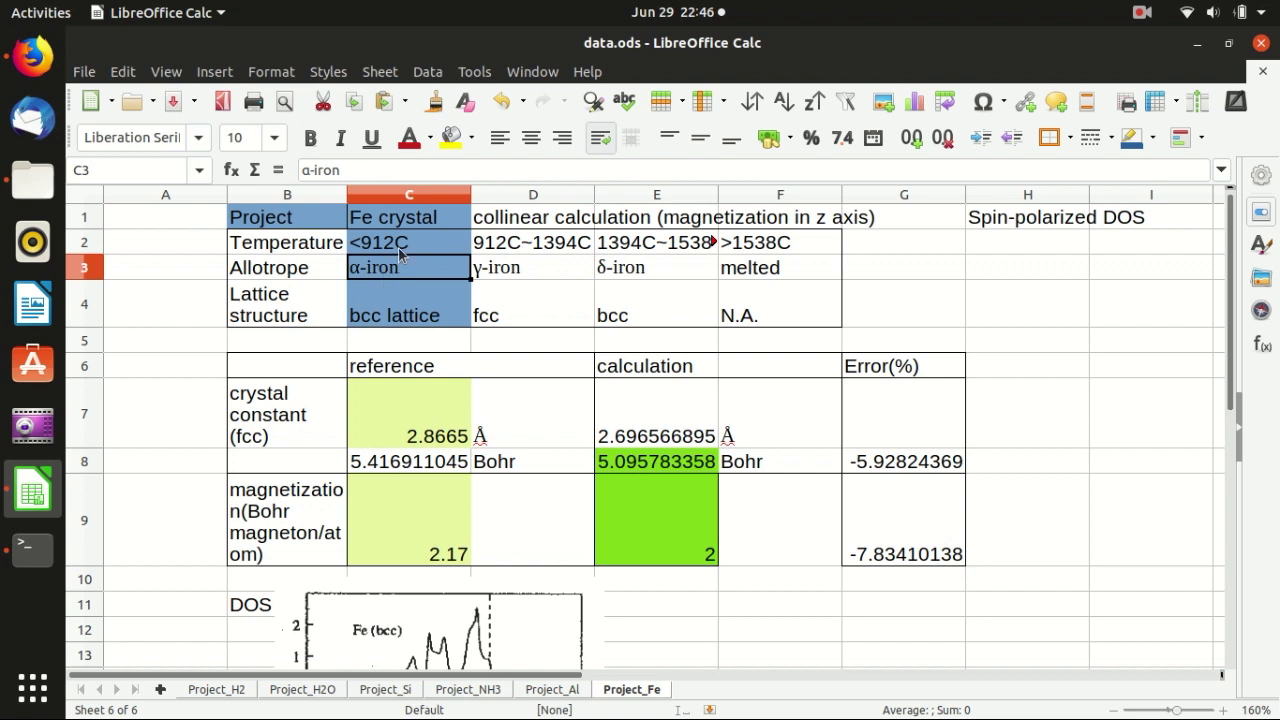
click(407, 245)
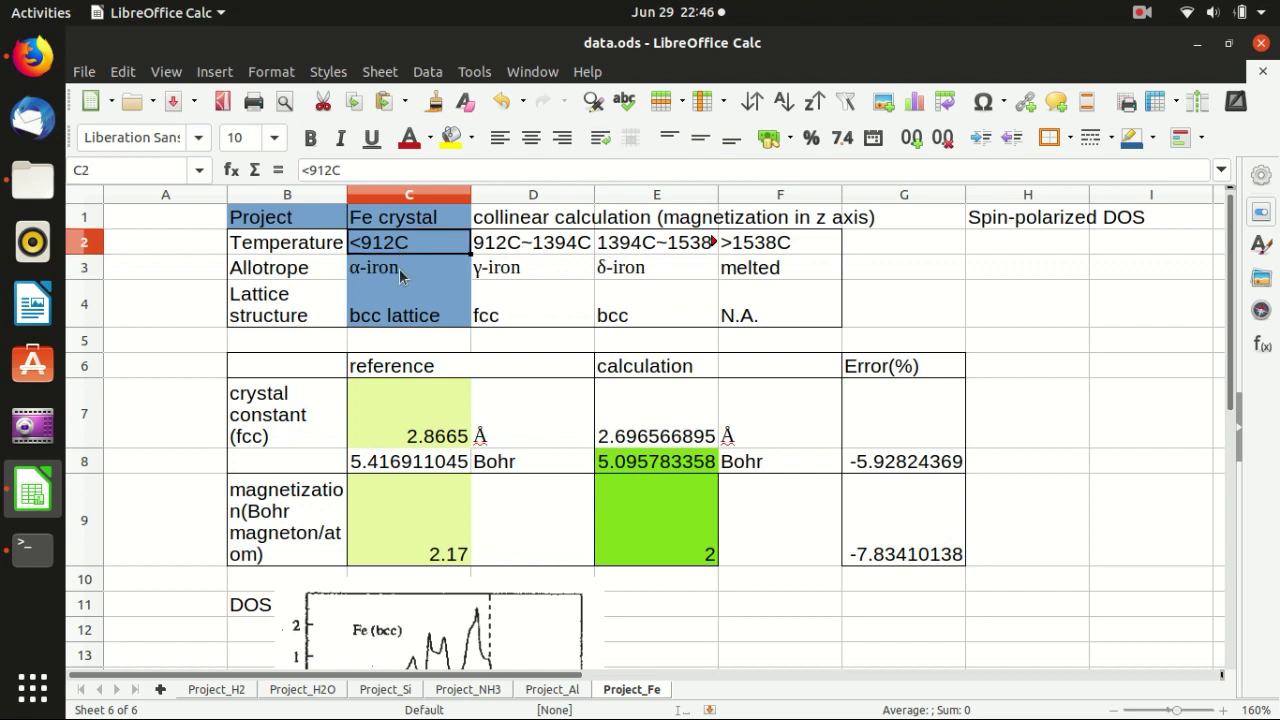
click(402, 268)
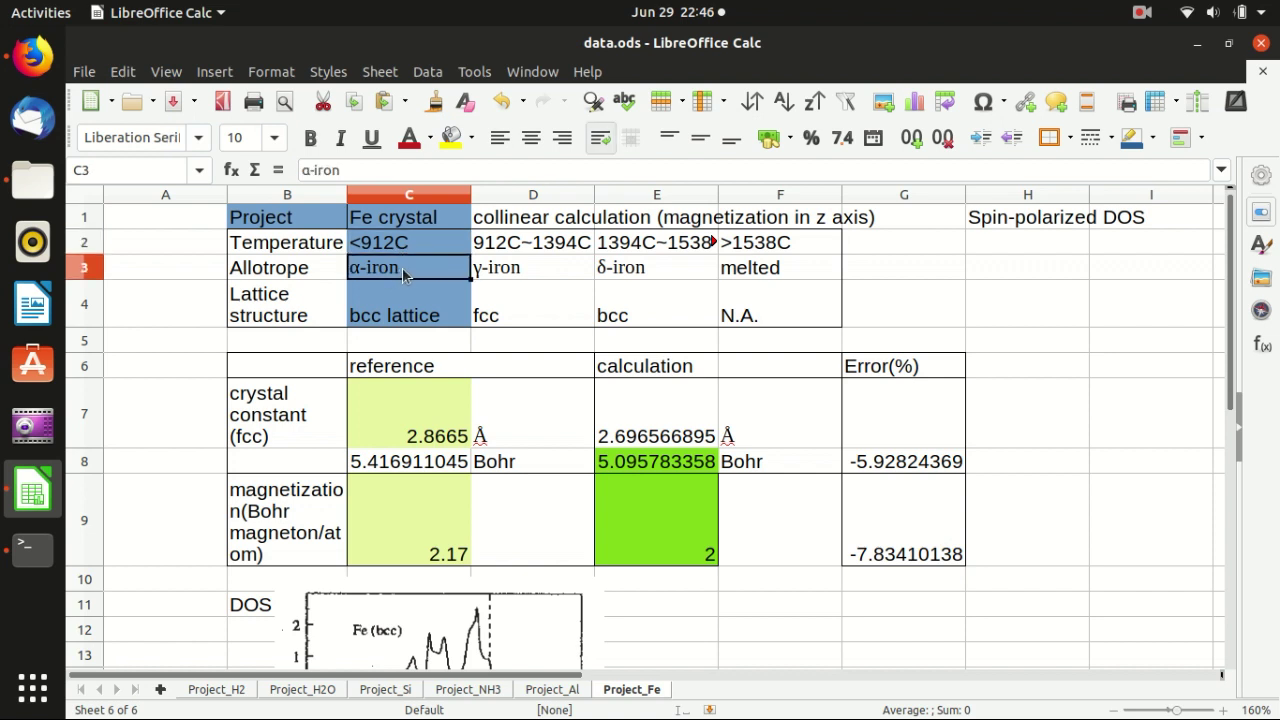
- Check the bcc, fcc and N.A. lattice structure entries in the table
click(402, 310)
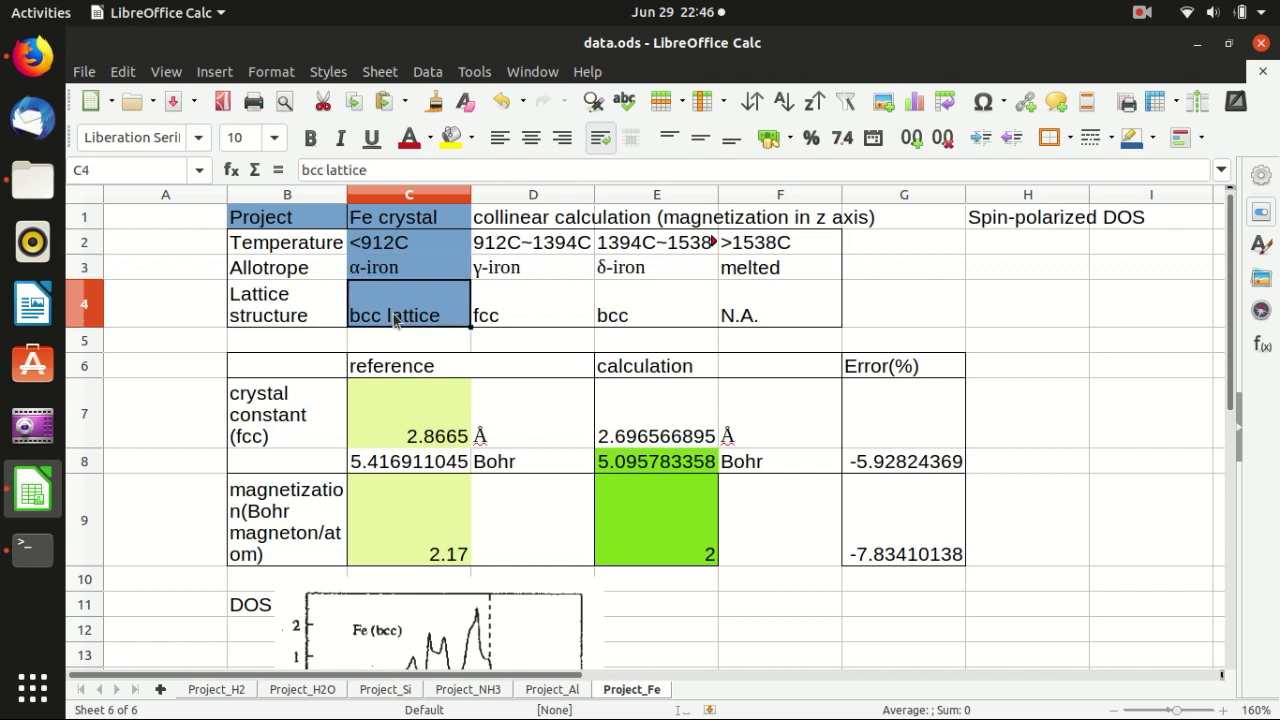
click(526, 313)
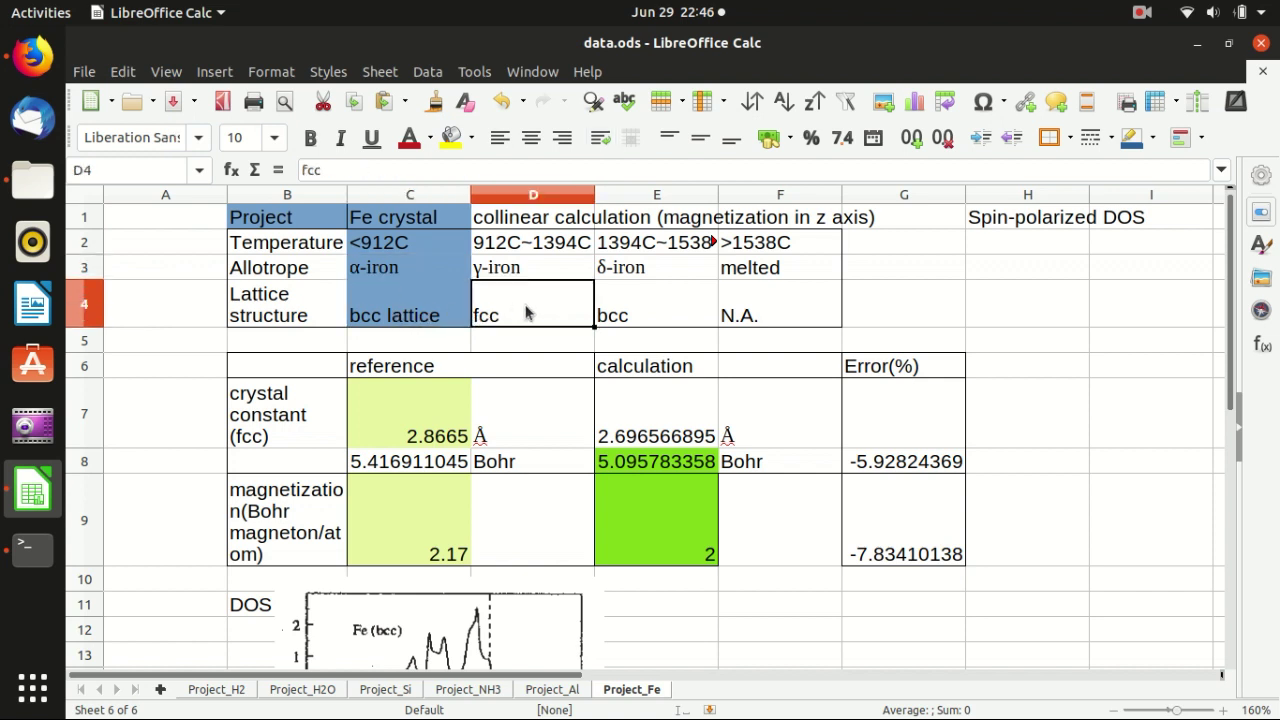
click(624, 318)
click(751, 326)
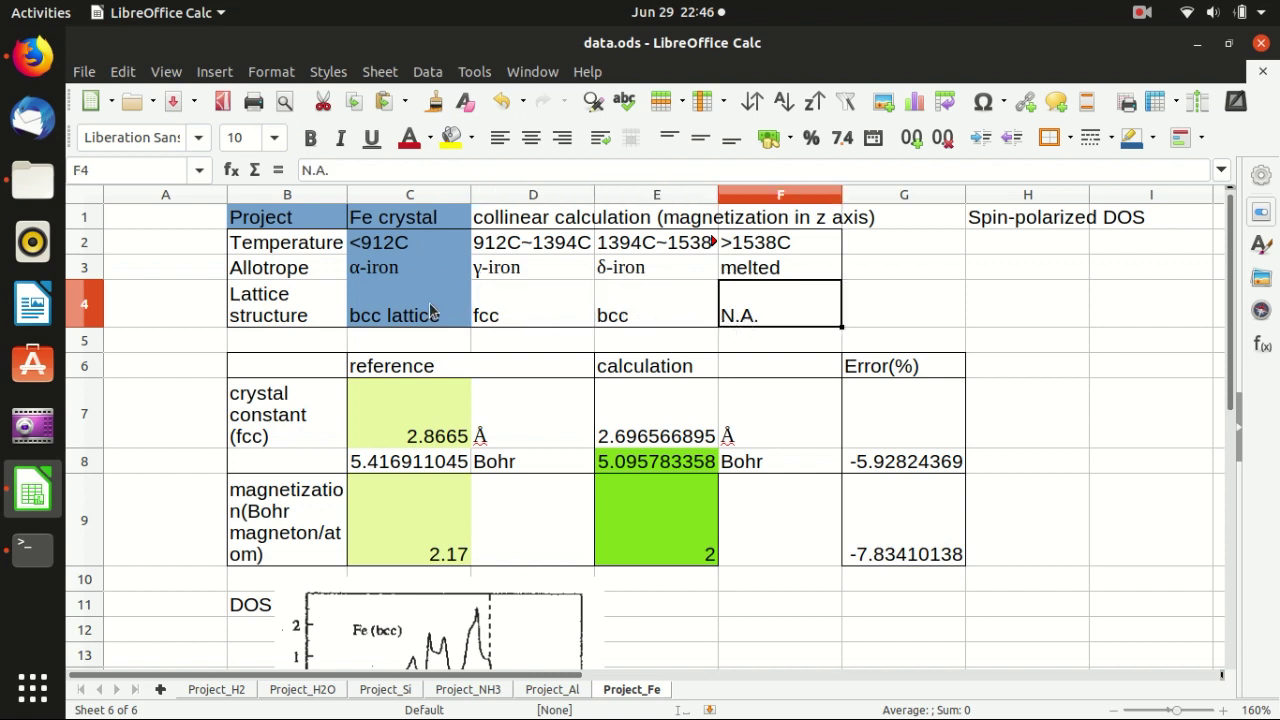
click(397, 302)
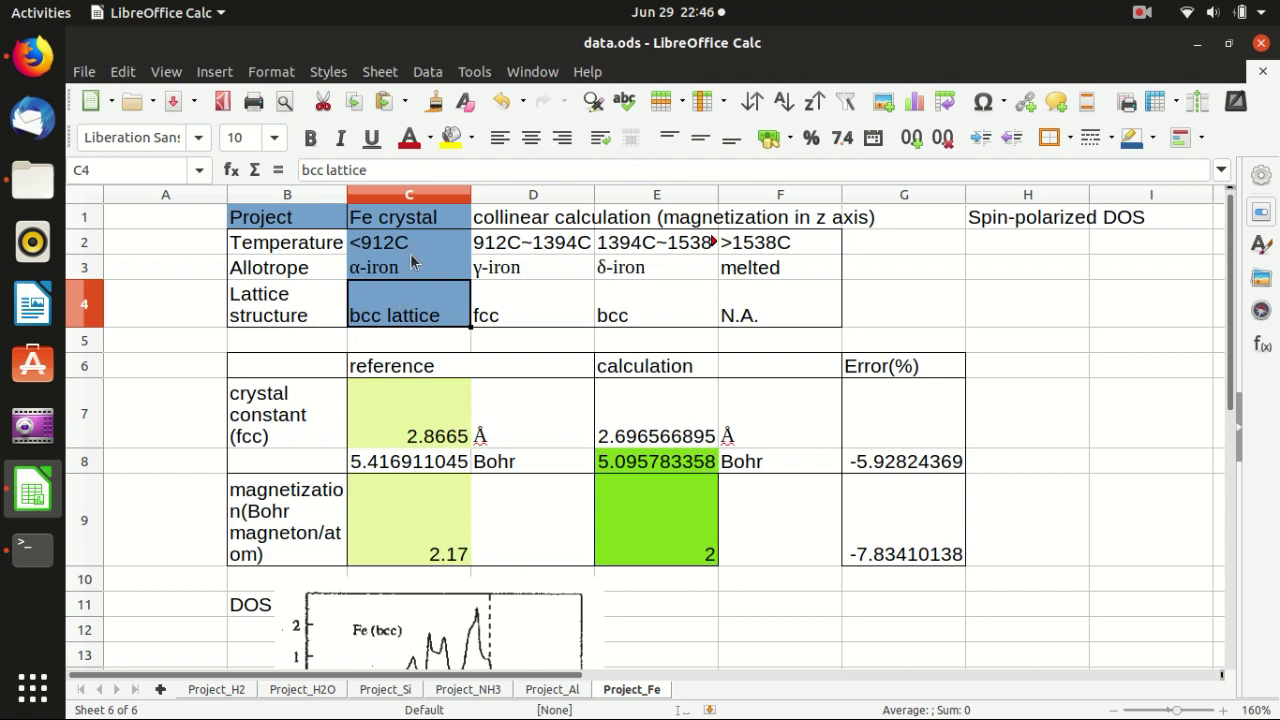
shift+click(407, 277)
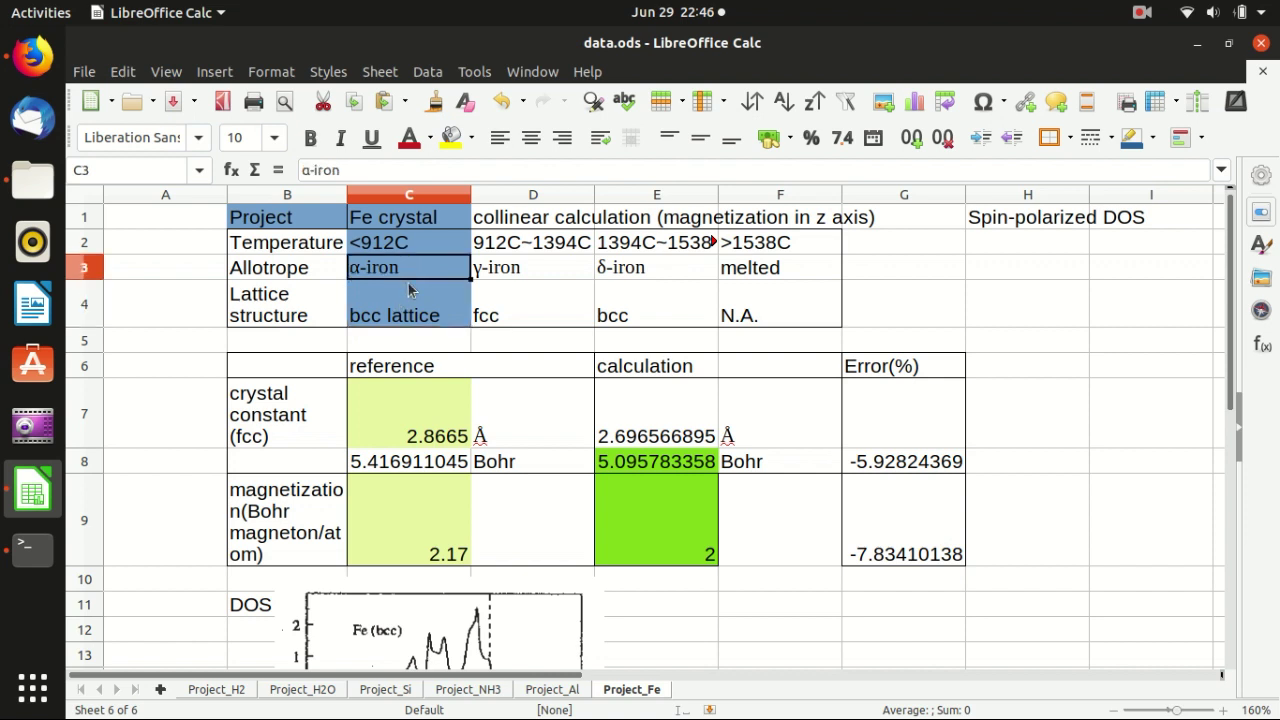
shift+click(412, 300)
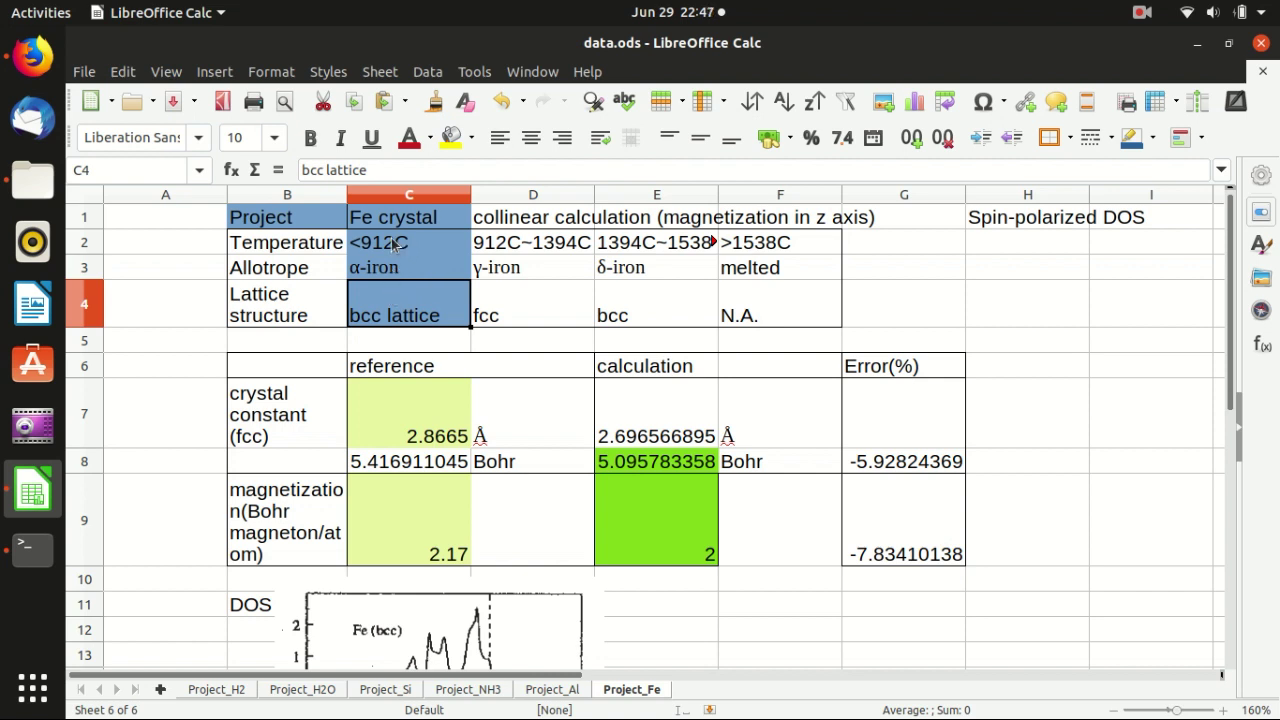
- Check the reference lattice constant 2.8665, then clear the calculated magnetization in E9
click(390, 398)
scroll(395, 385, down, 1)
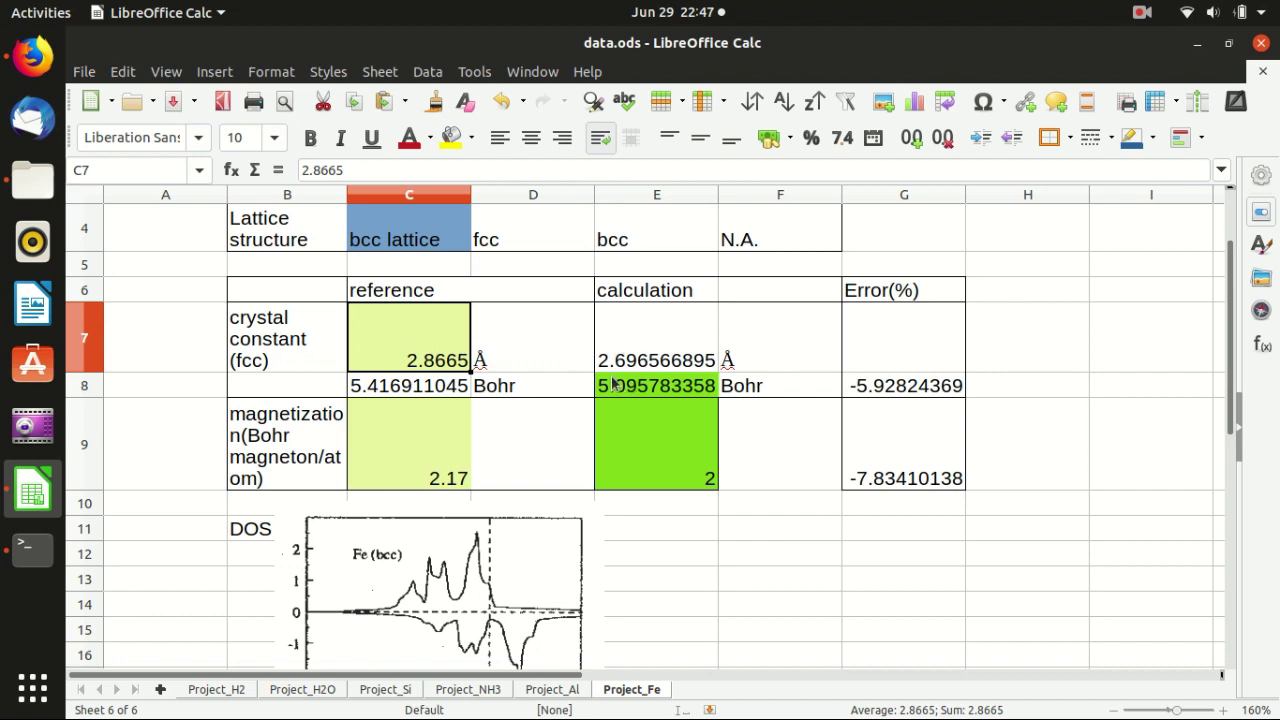
click(655, 448)
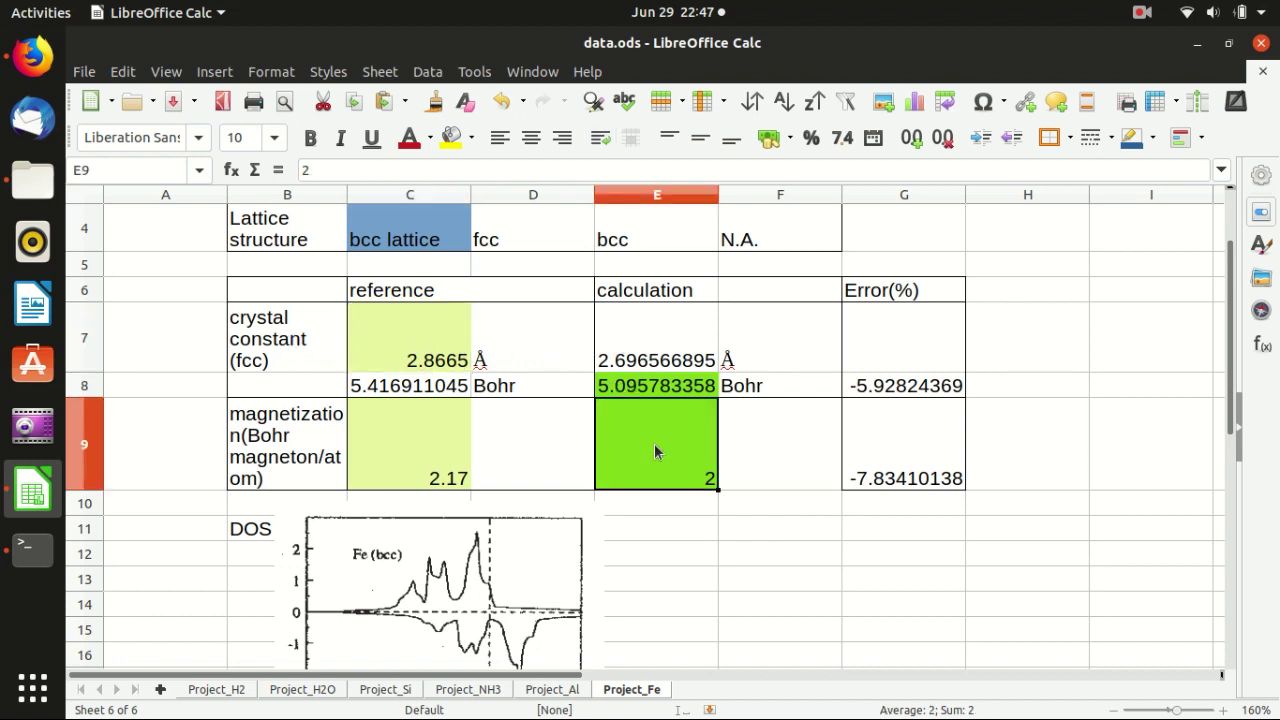
key(Delete)
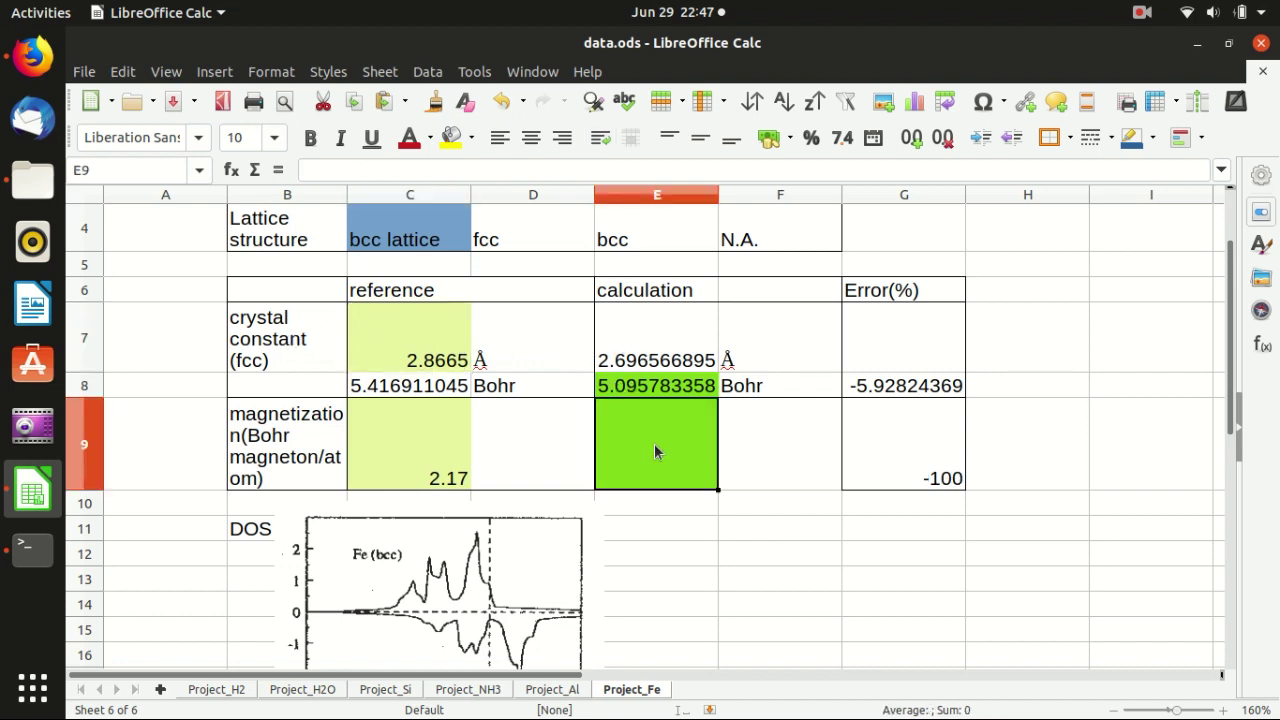
- Compare the calculated lattice constant in Bohr with the reference values and magnetization 2.17
click(657, 390)
click(424, 360)
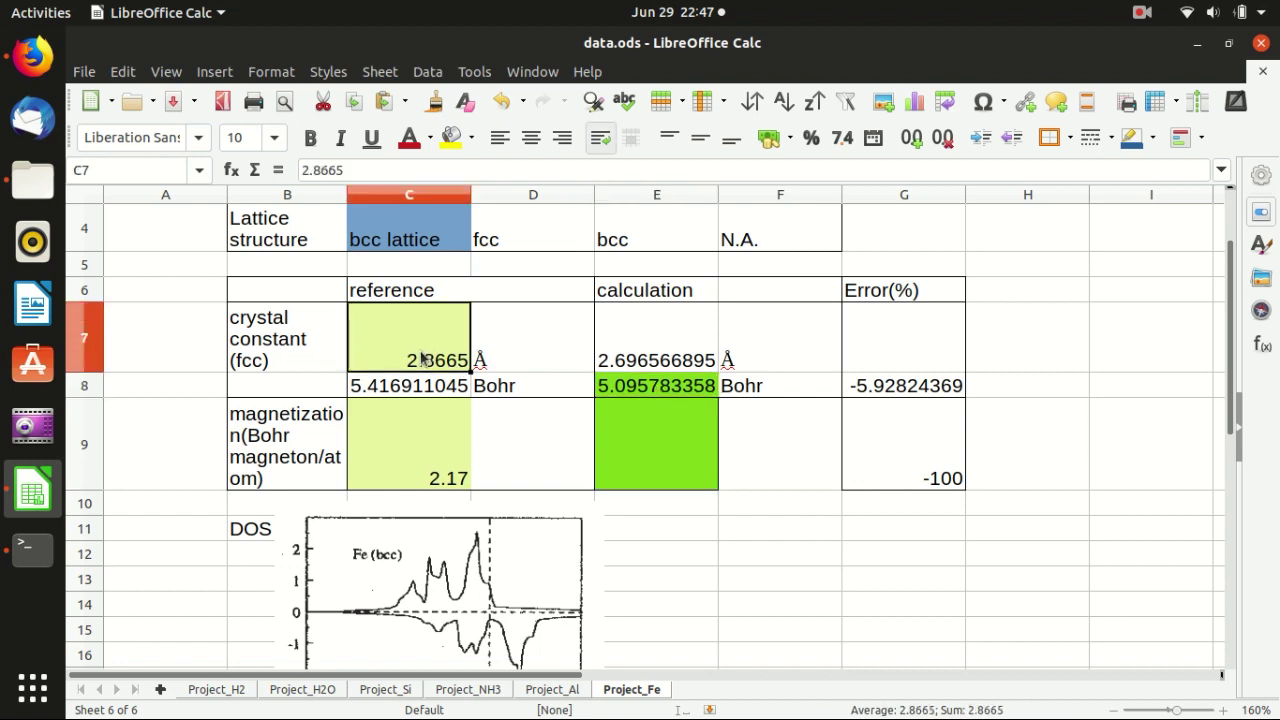
scroll(420, 366, down, 1)
scroll(422, 372, up, 1)
click(323, 457)
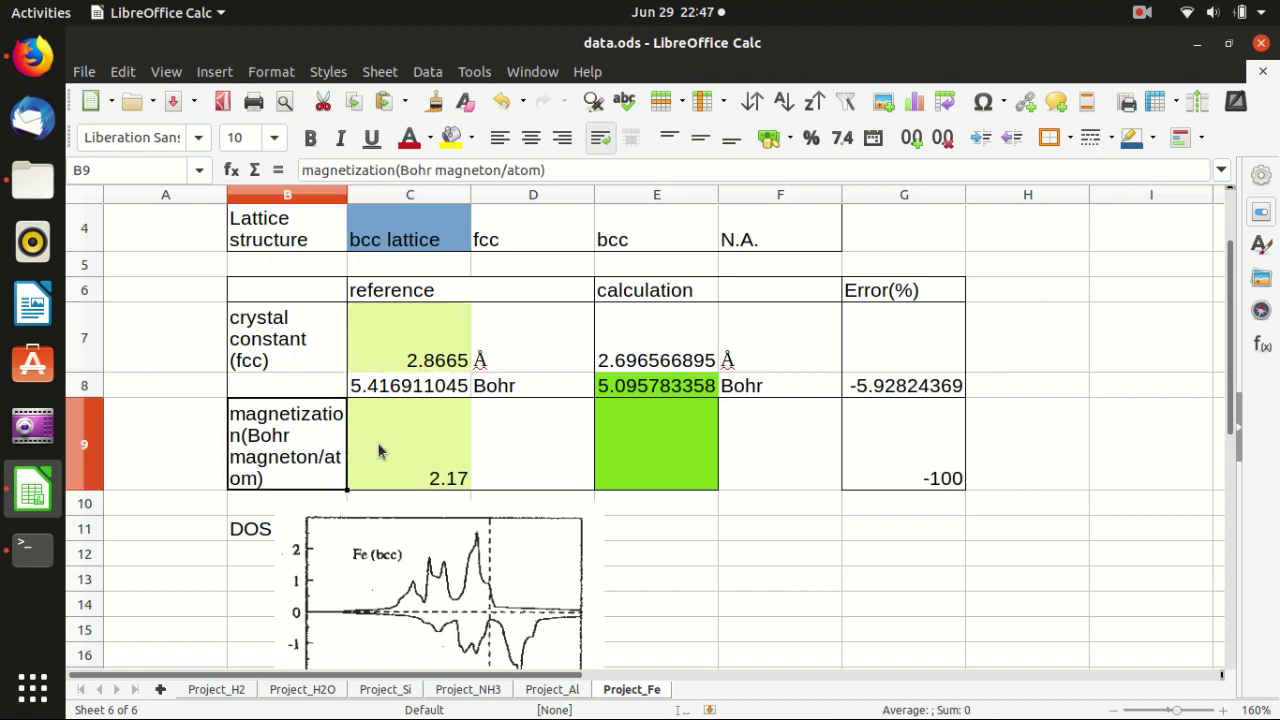
click(419, 401)
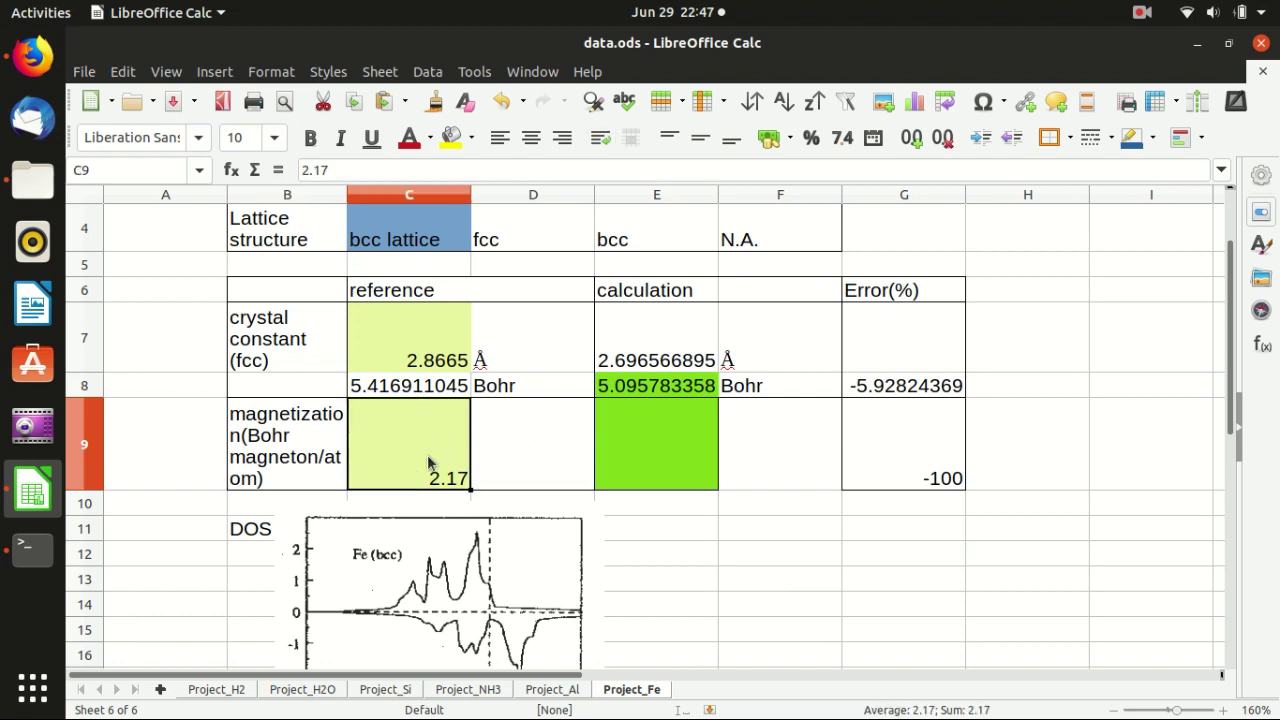
- Select the Fe (bcc) DOS figure below the table, then return to the top
scroll(491, 475, down, 1)
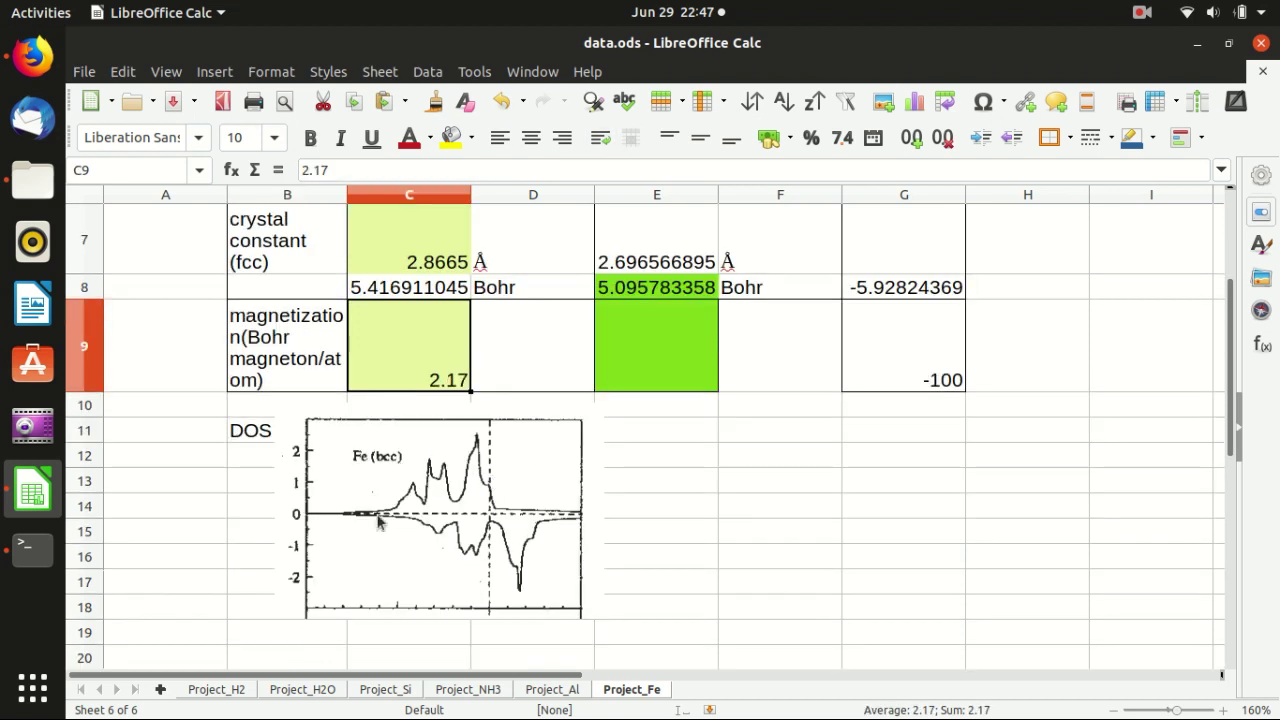
click(468, 482)
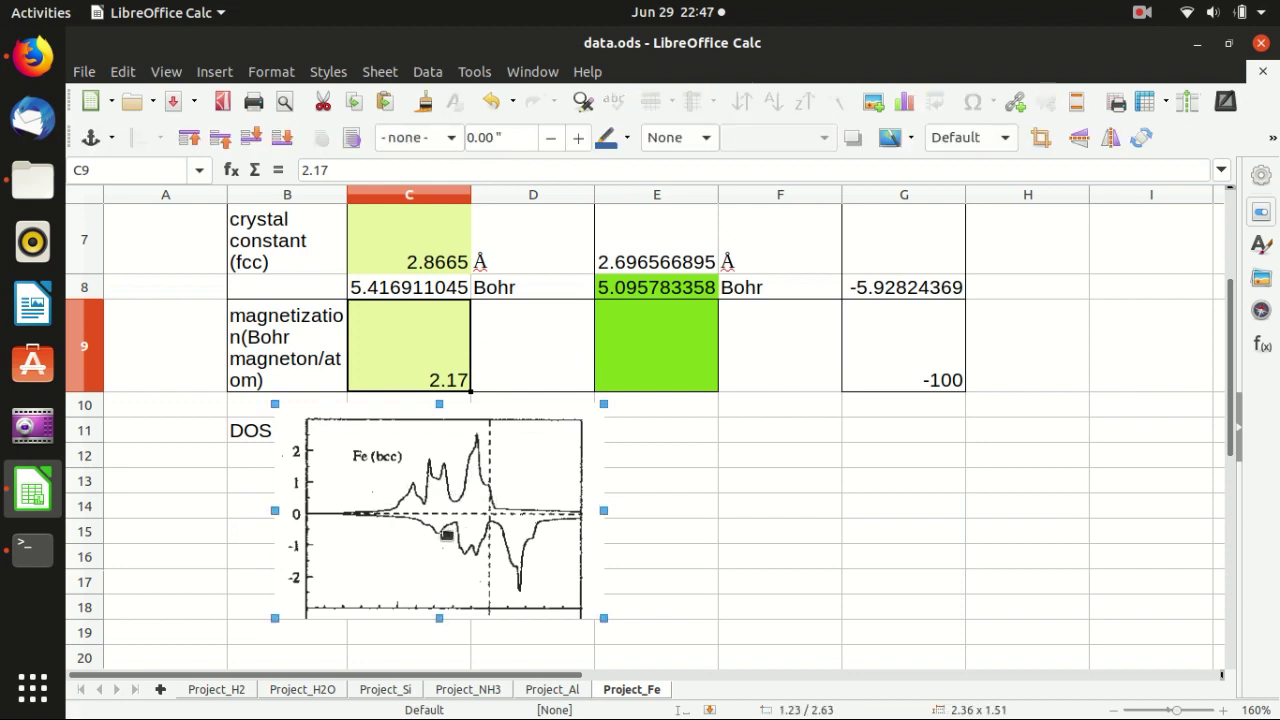
click(679, 500)
click(519, 520)
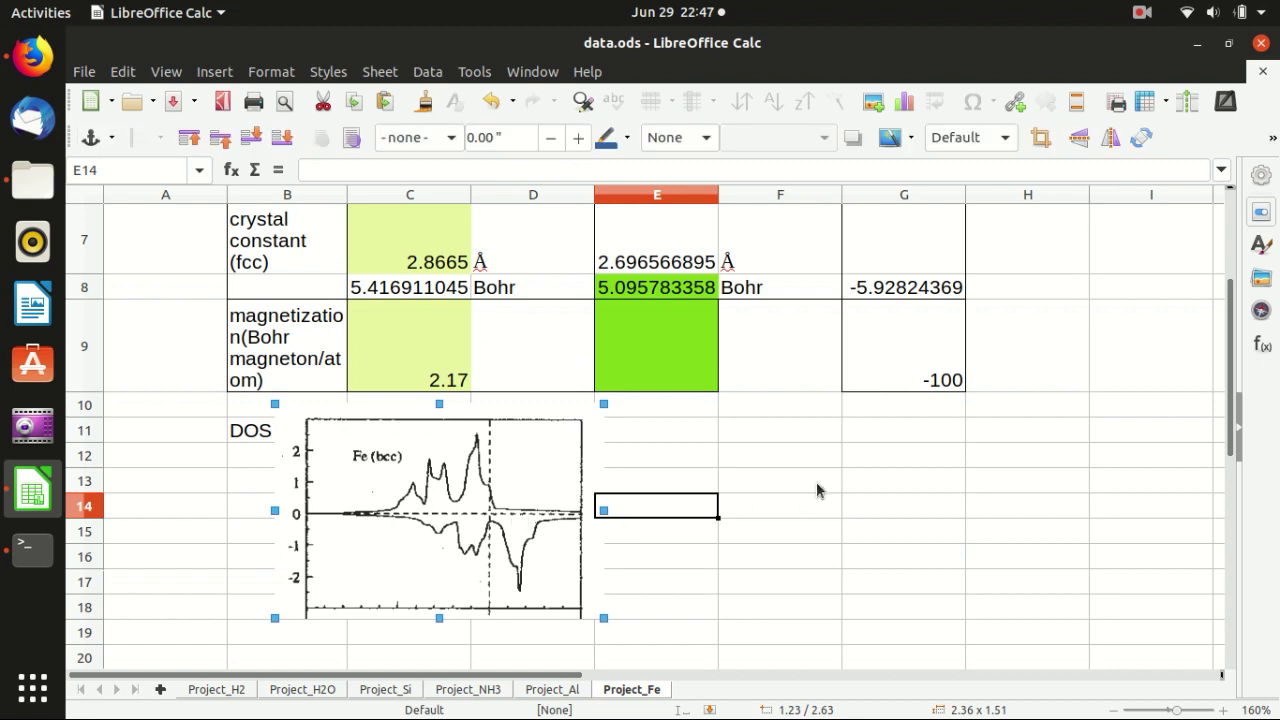
scroll(821, 486, up, 1)
scroll(805, 478, up, 1)
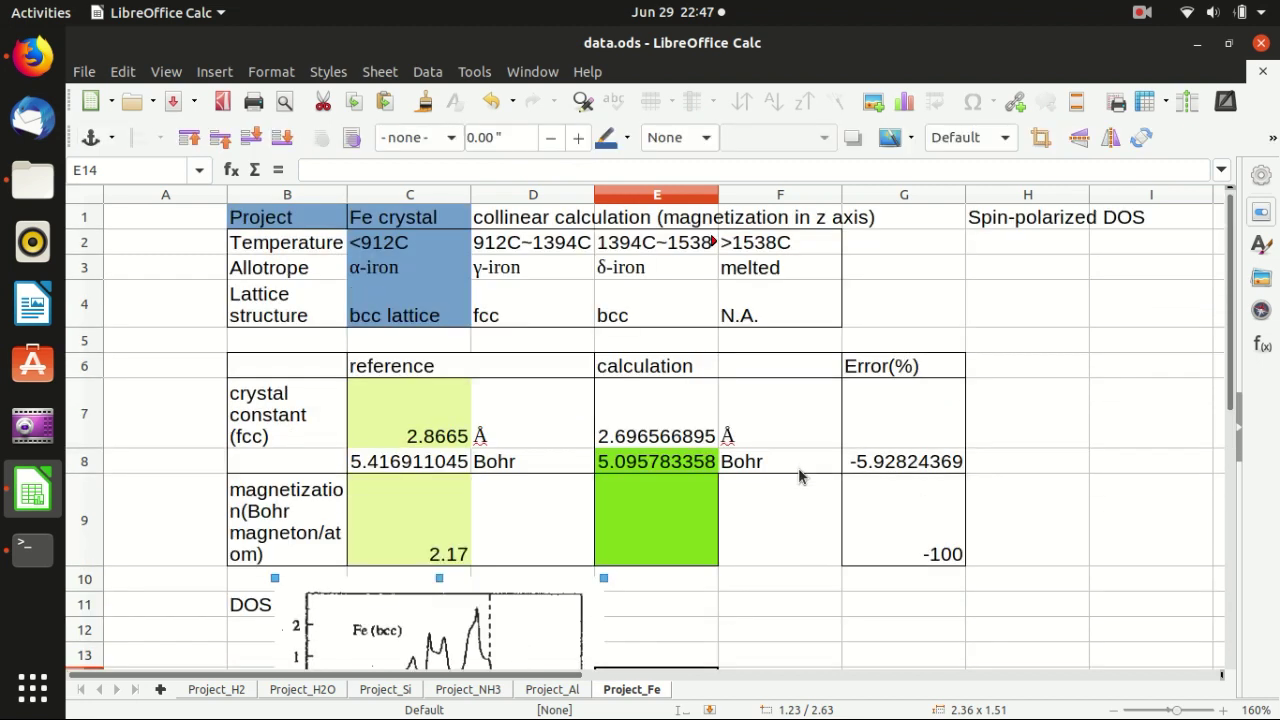
click(33, 181)
double_click(666, 100)
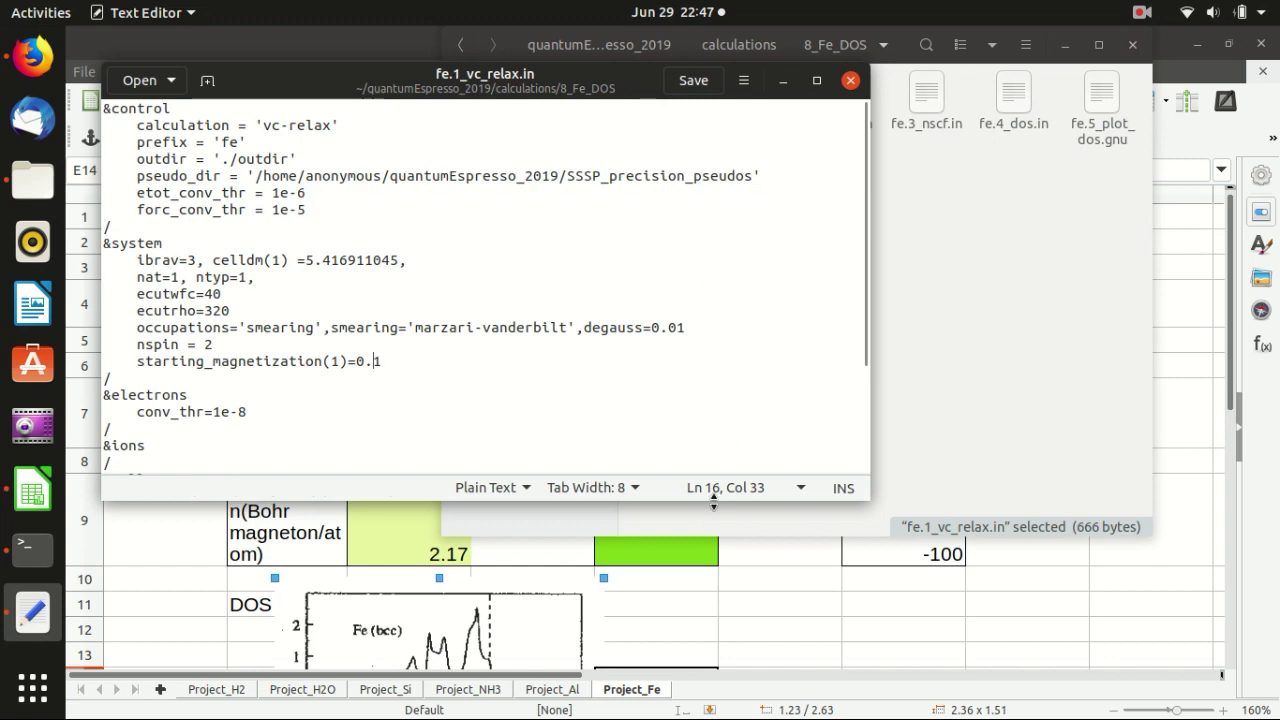
drag(717, 505, 718, 596)
click(634, 461)
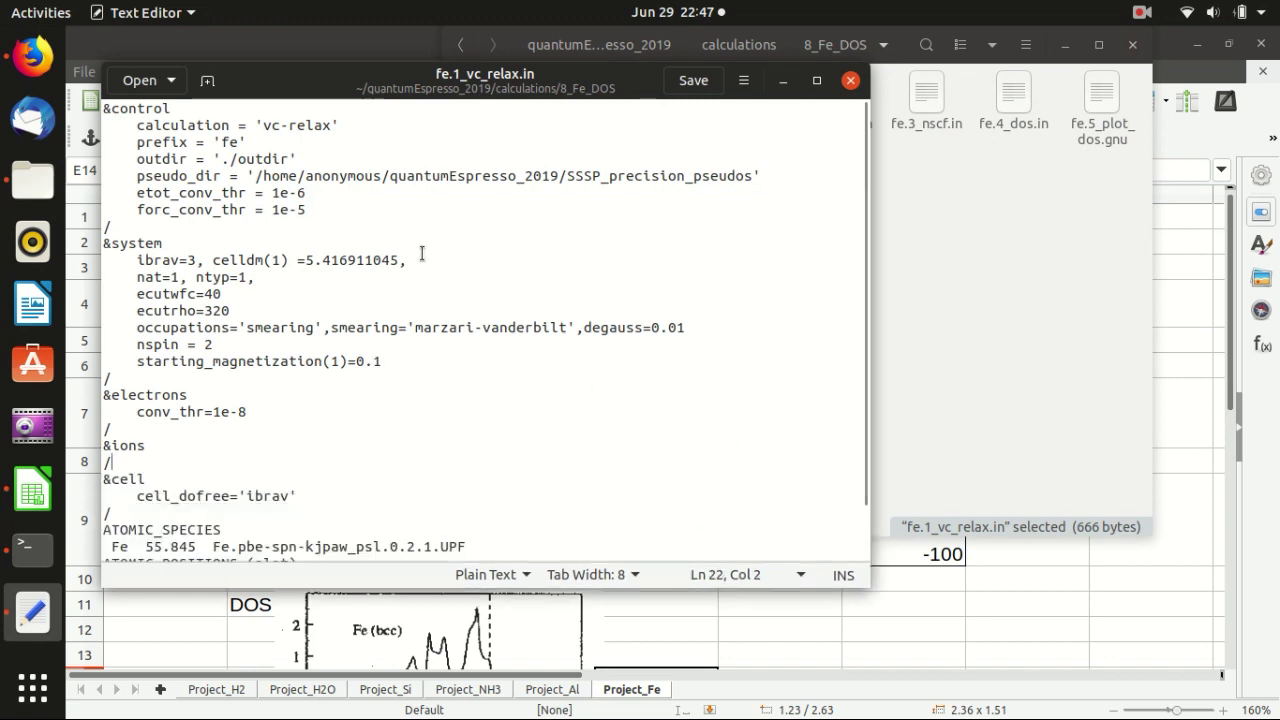
scroll(409, 214, down, 1)
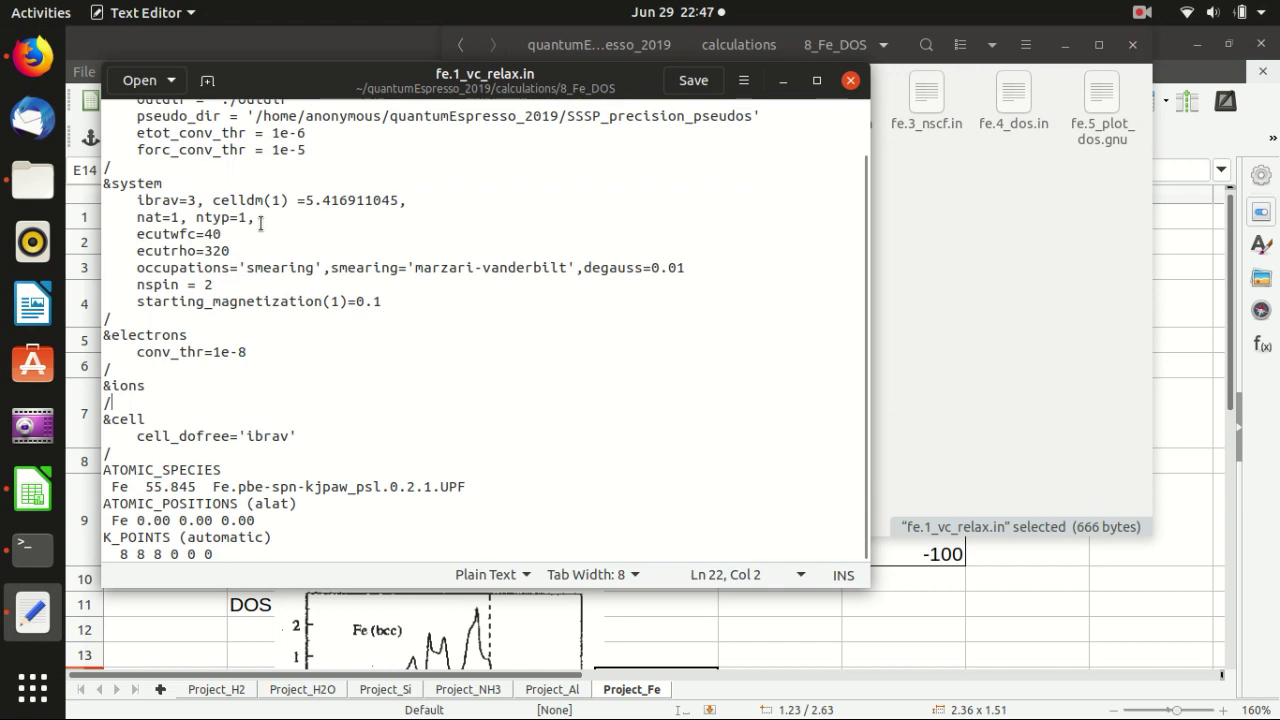
click(196, 200)
key(shift+Left)
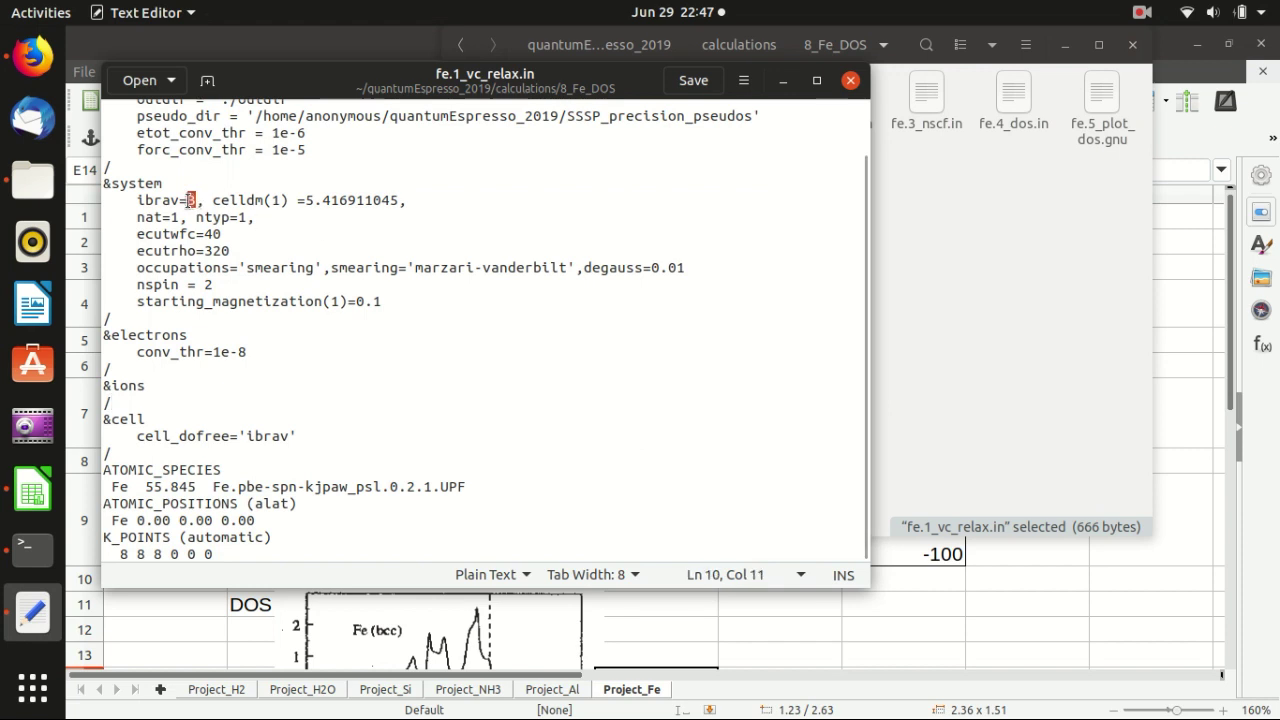
click(210, 236)
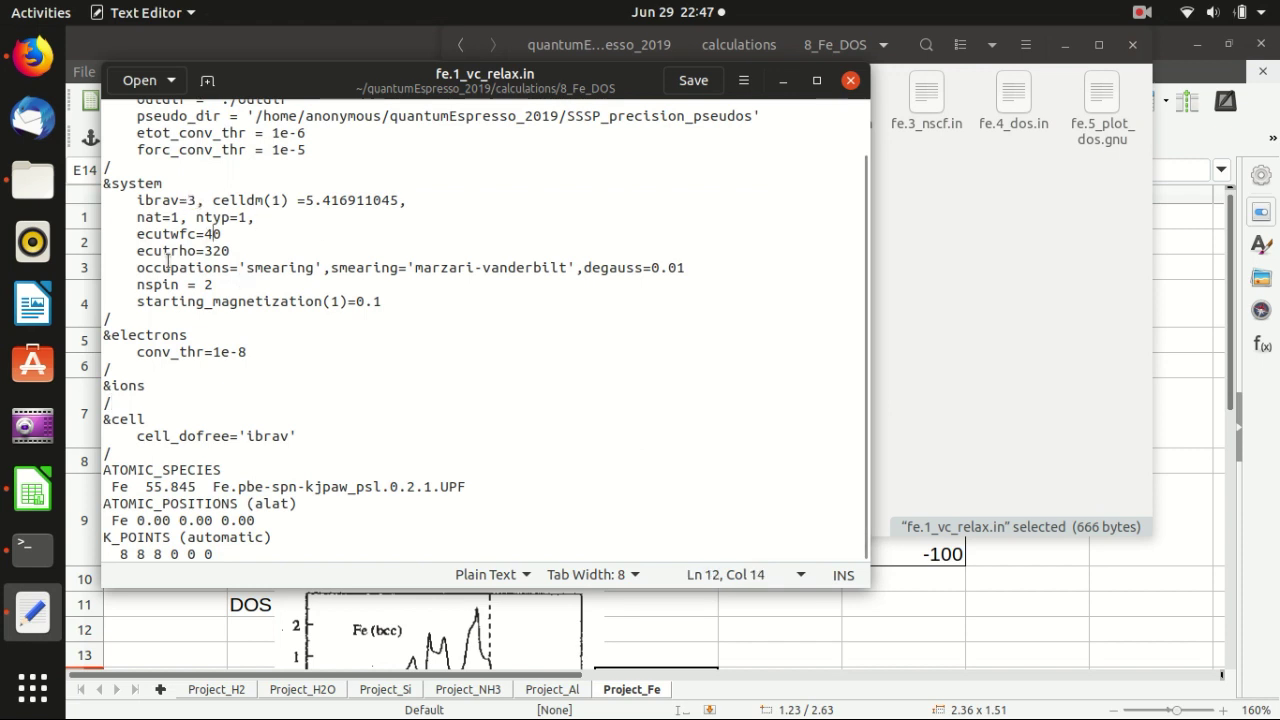
drag(137, 267, 711, 262)
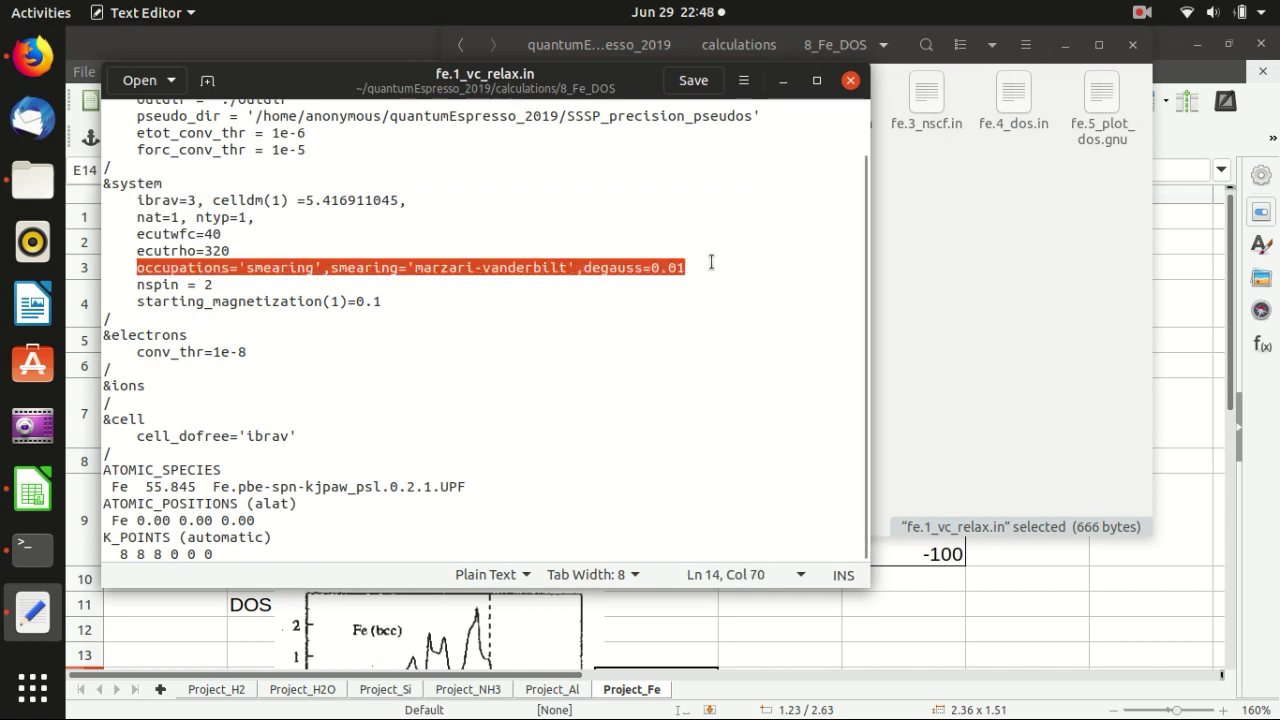
click(293, 267)
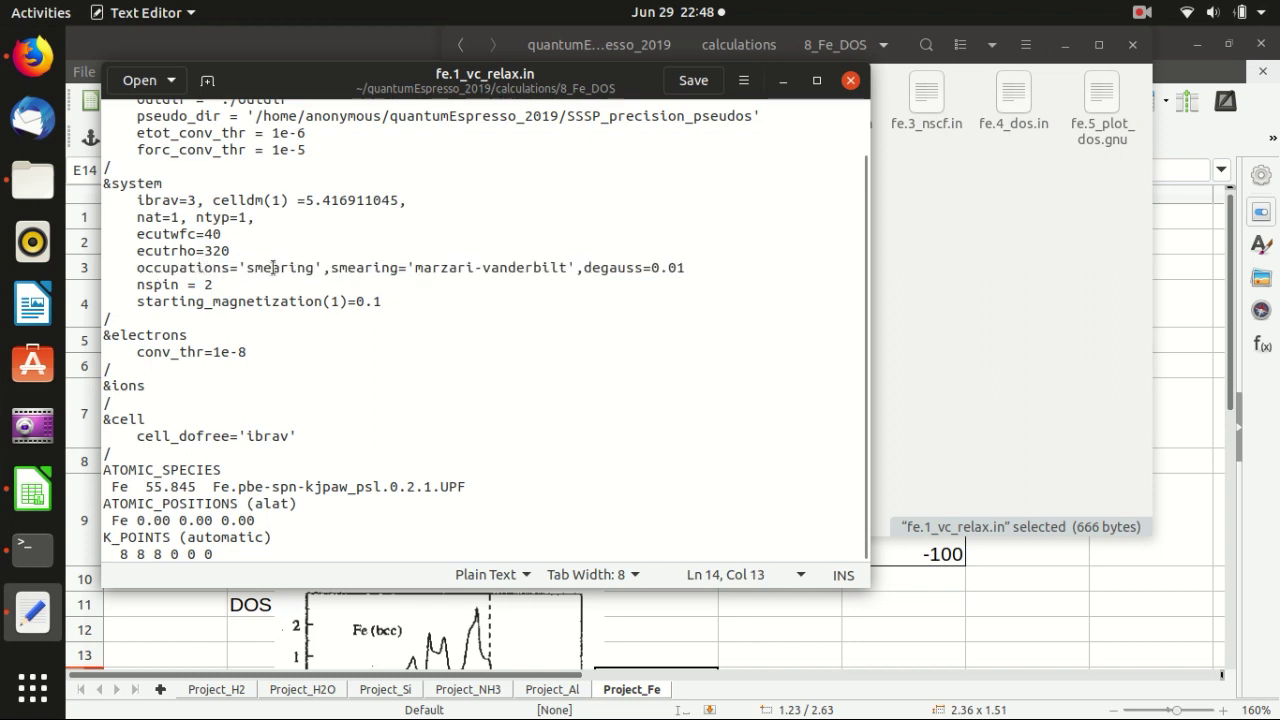
double_click(250, 267)
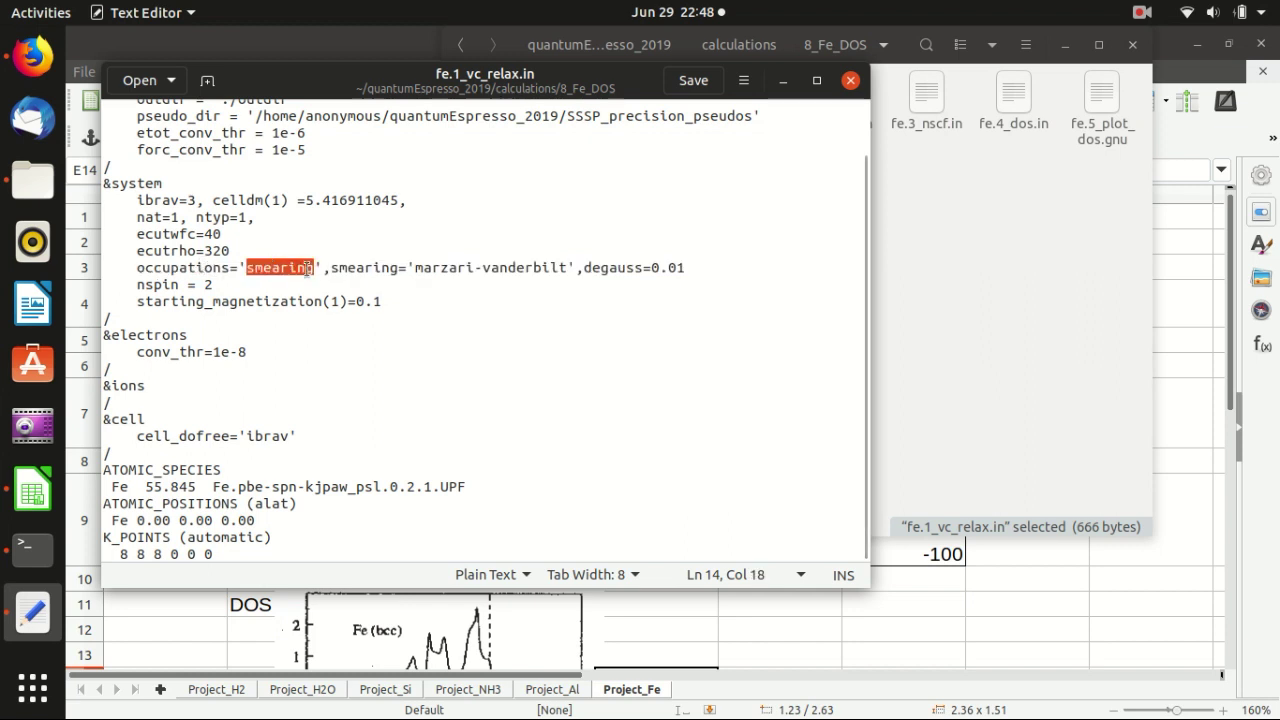
double_click(376, 267)
drag(420, 267, 567, 267)
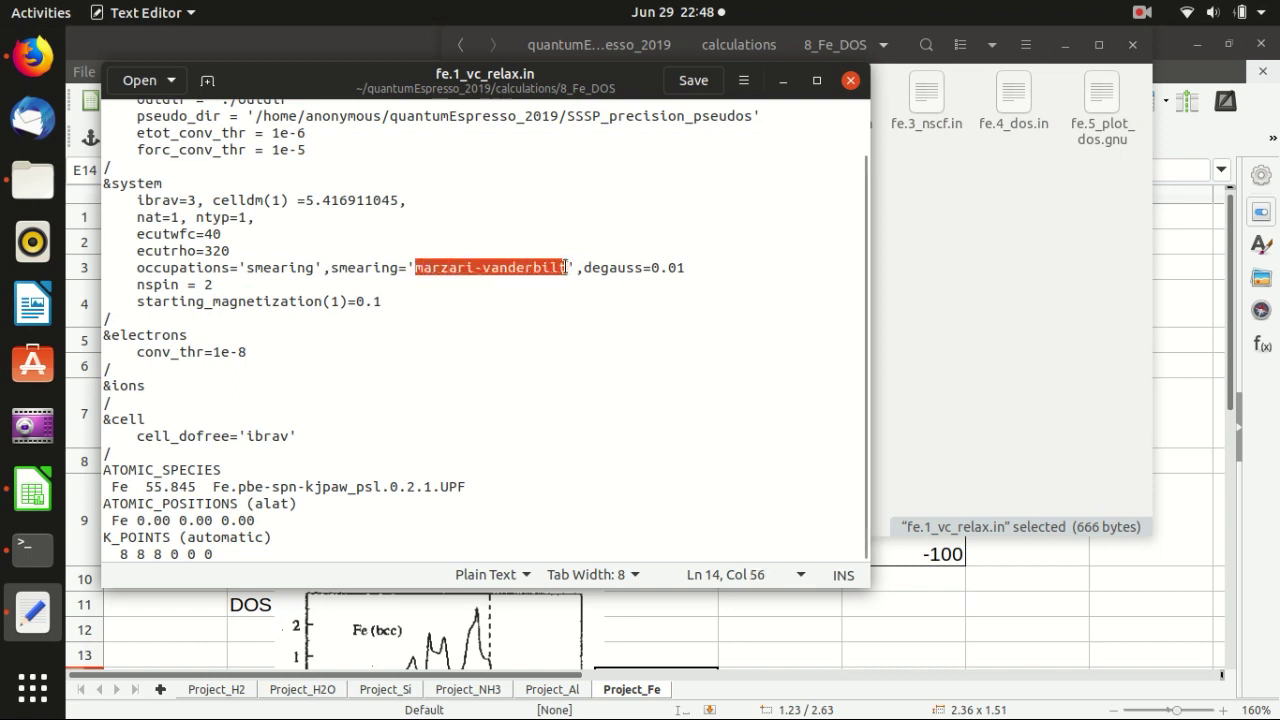
mouse_move(566, 267)
mouse_down()
mouse_move(482, 267)
mouse_move(572, 270)
mouse_up()
click(438, 267)
click(583, 268)
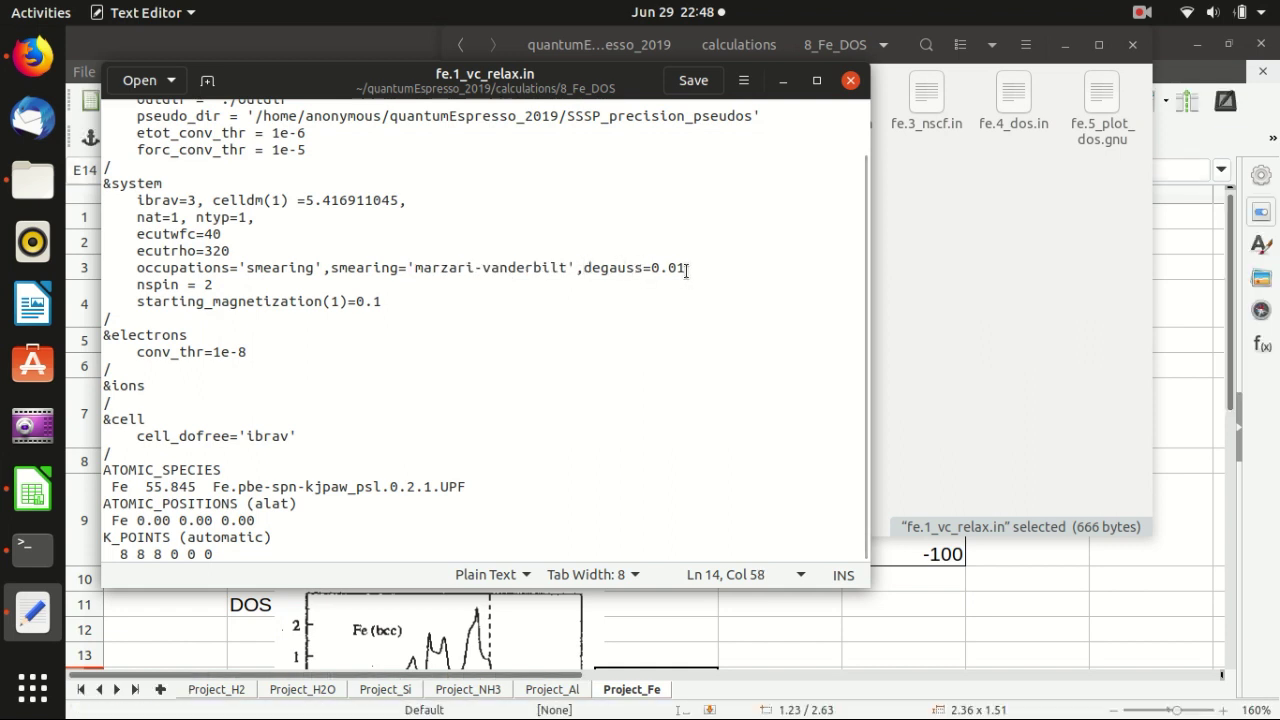
drag(688, 268, 653, 270)
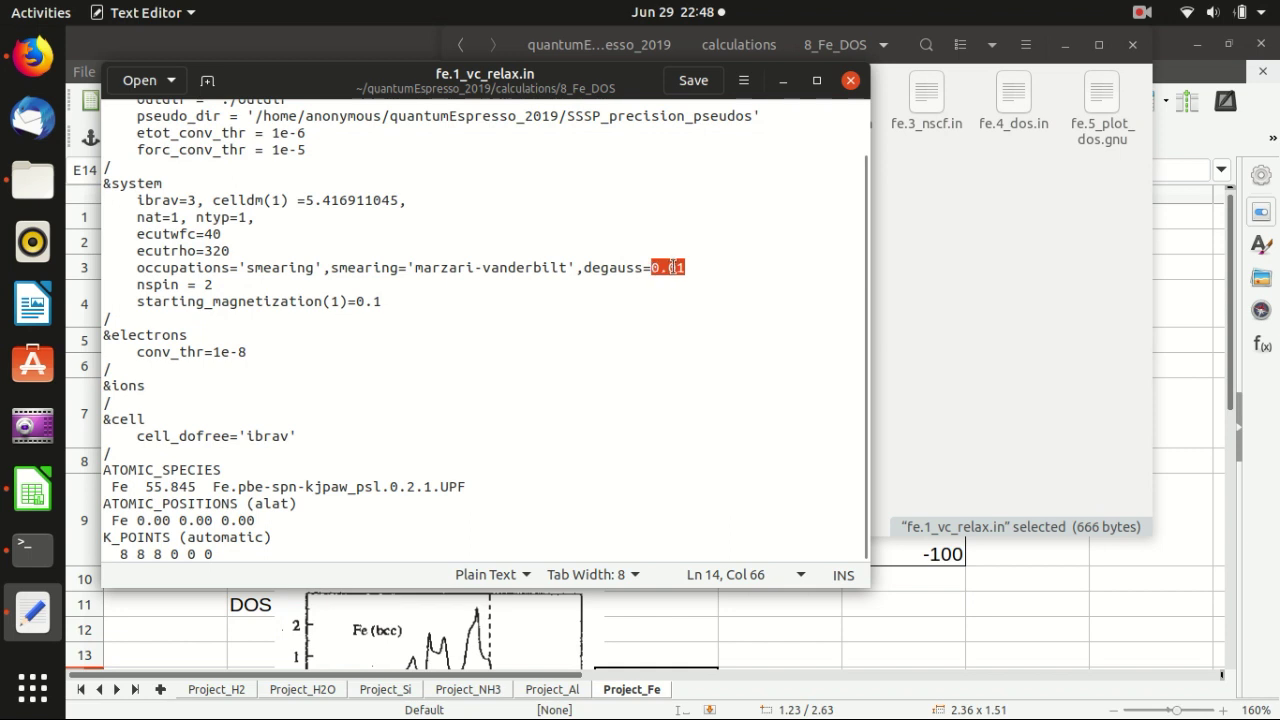
click(701, 267)
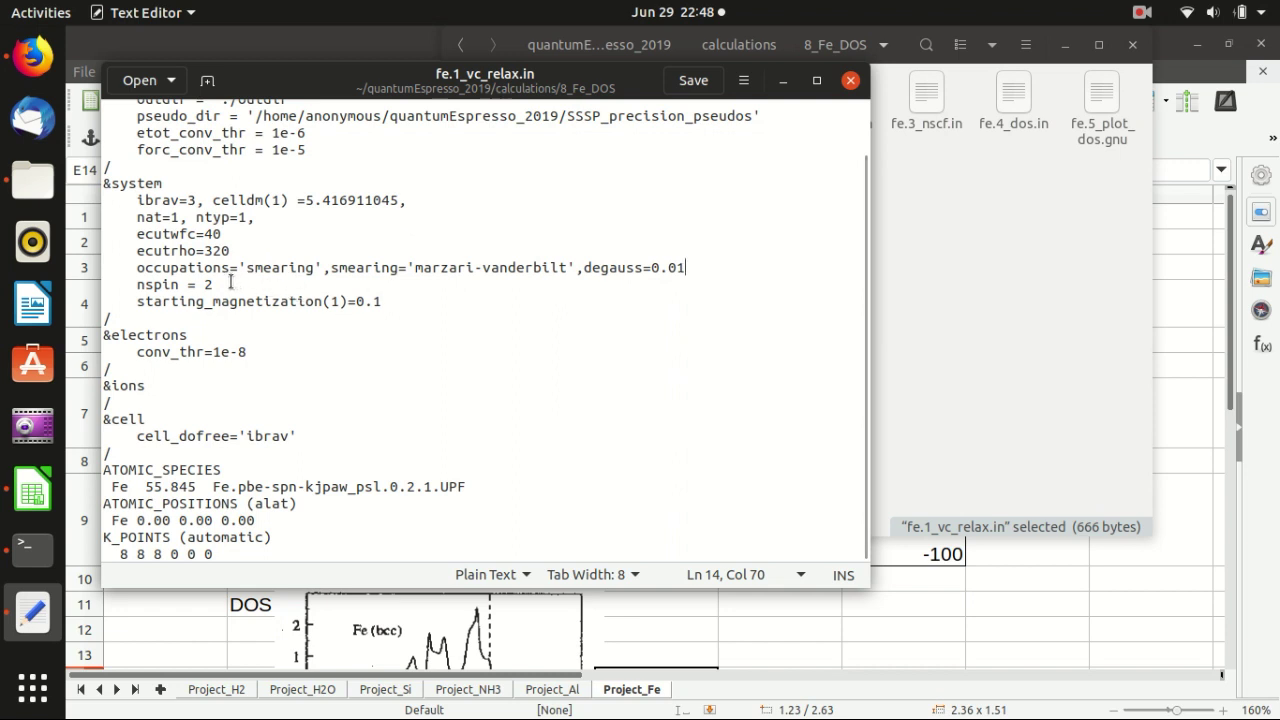
- Highlight the nspin = 2 setting in fe.1_vc_relax.in
drag(213, 285, 137, 286)
click(164, 286)
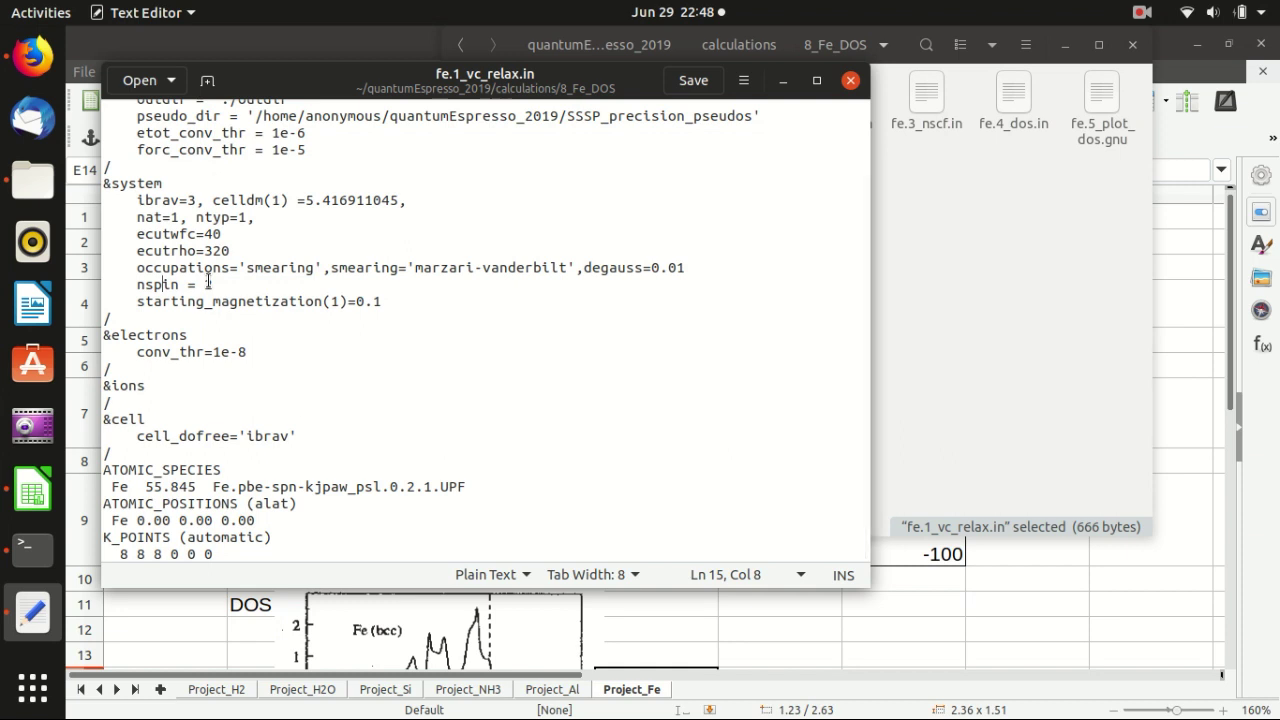
key(Right)
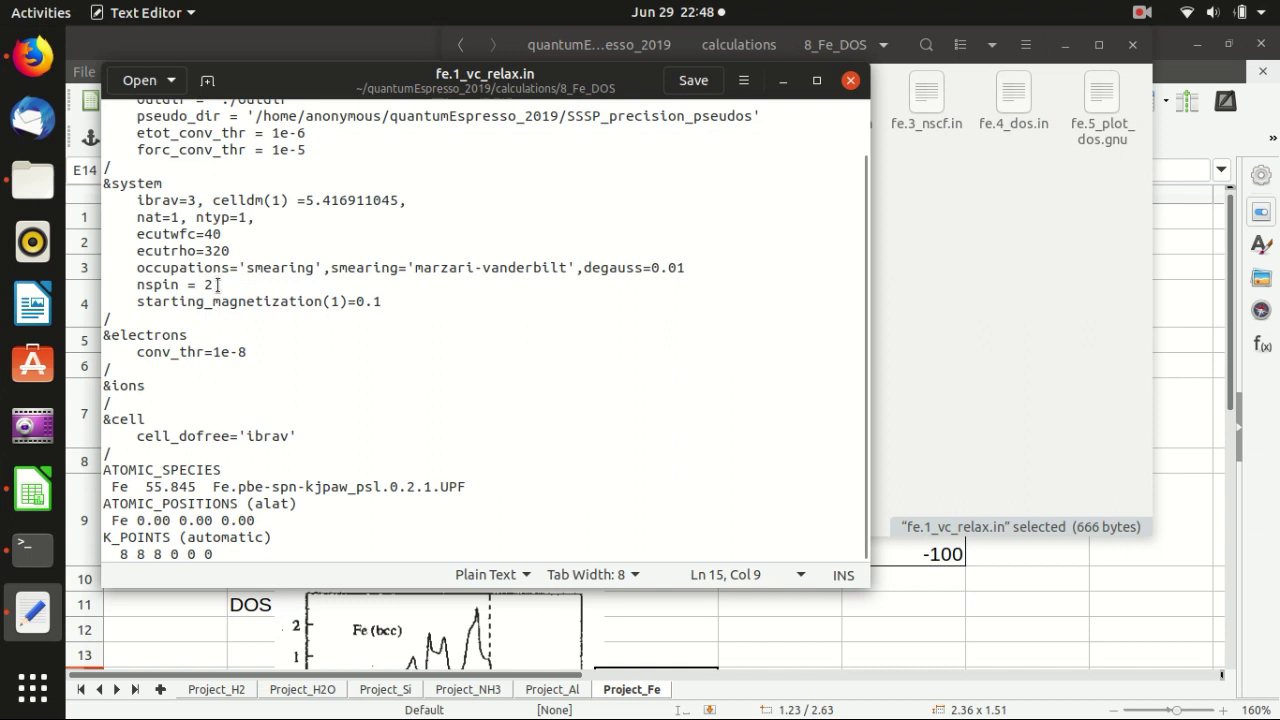
drag(212, 284, 137, 285)
click(221, 285)
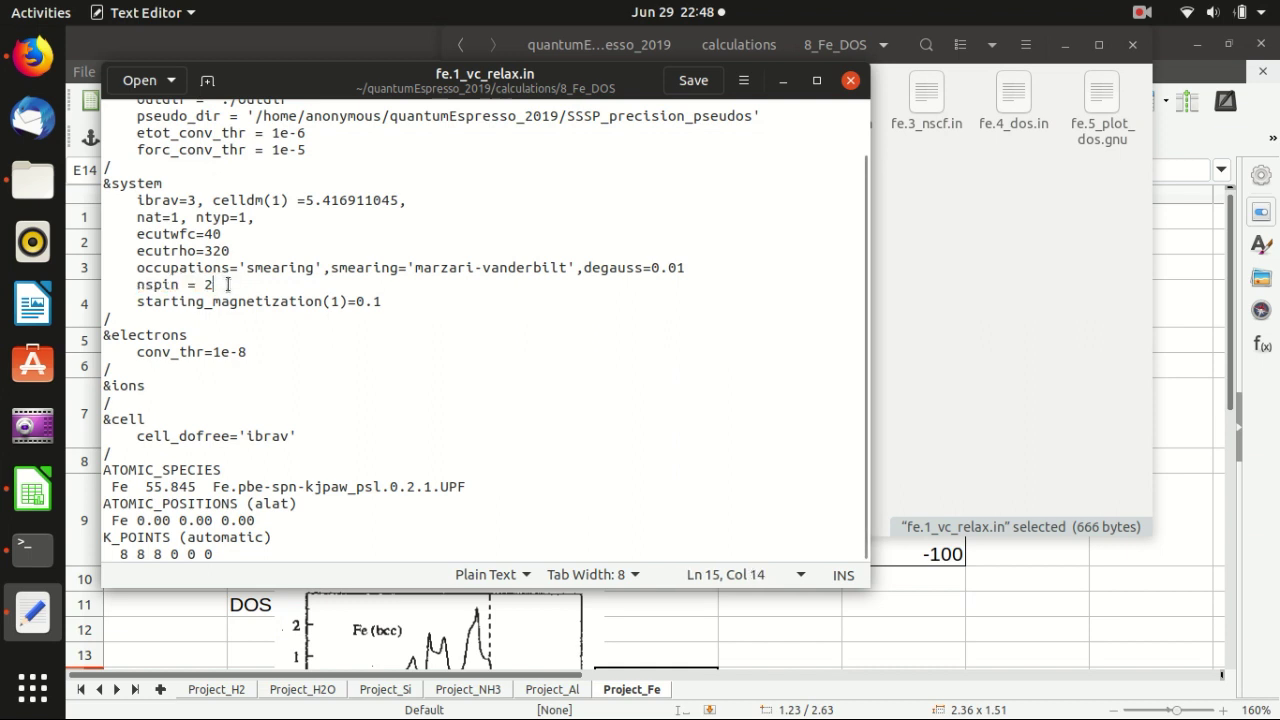
click(170, 285)
double_click(170, 285)
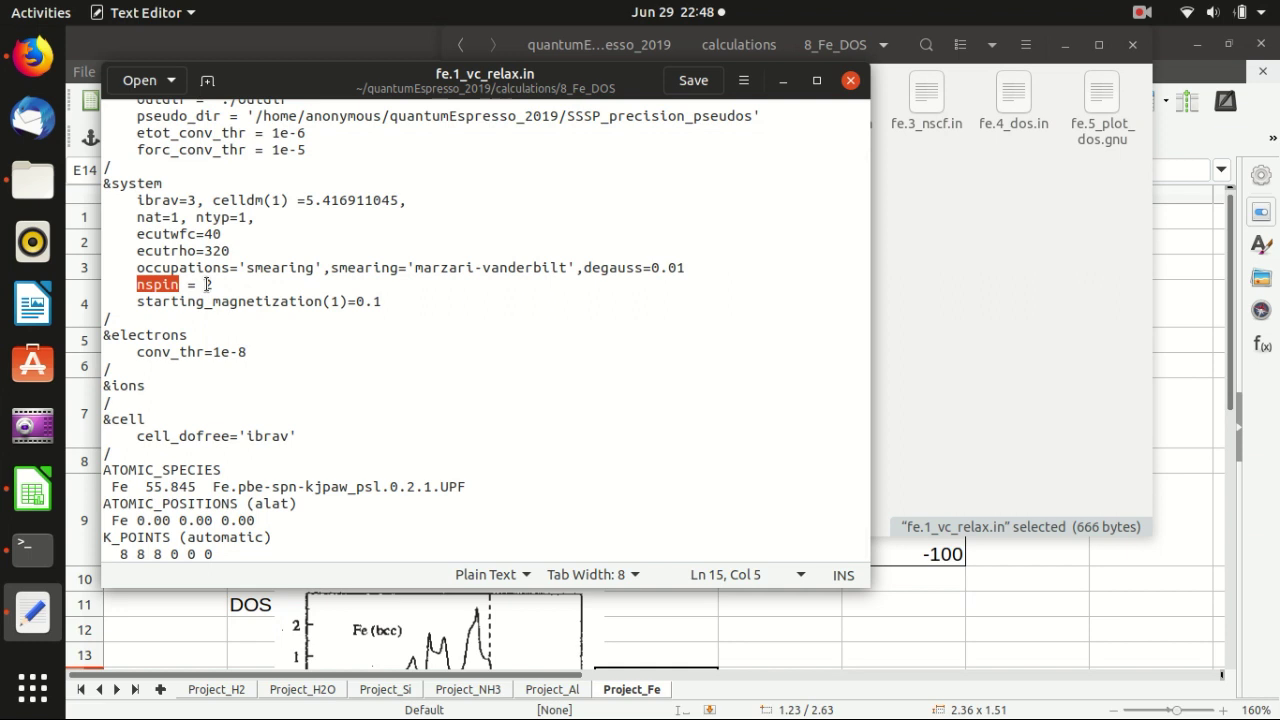
click(207, 285)
text(2)
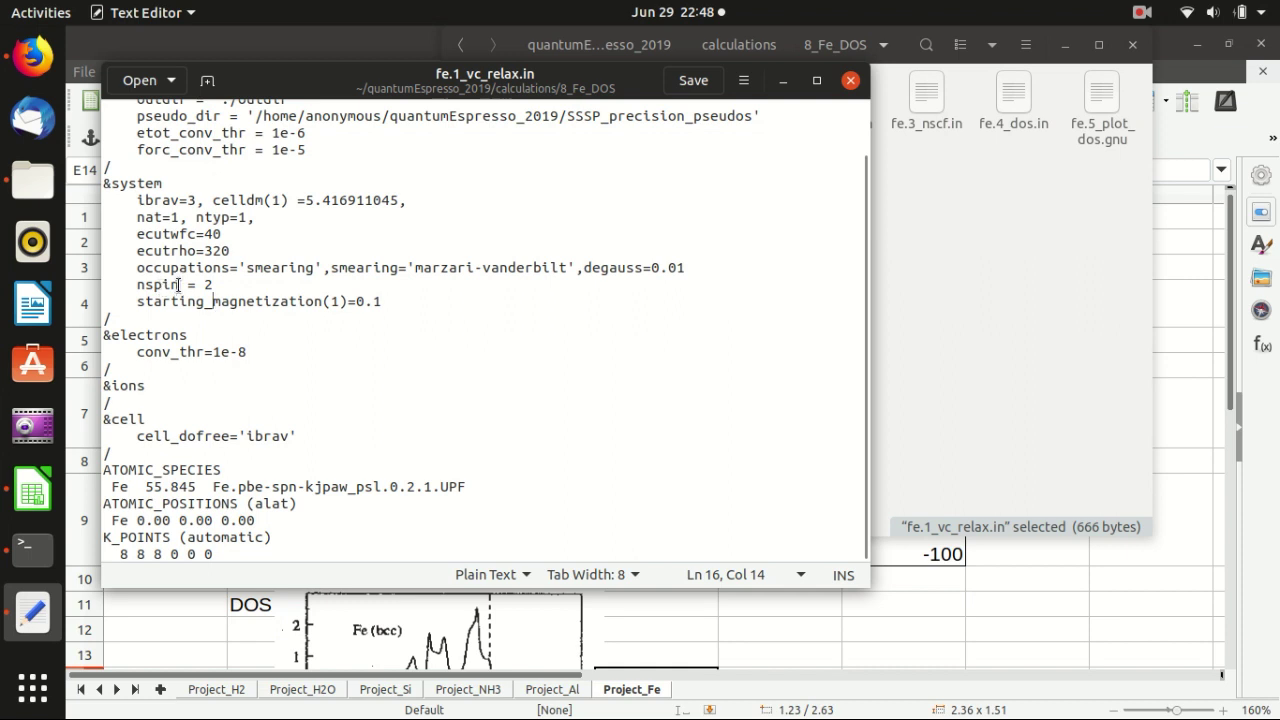
- Highlight starting_magnetization and its atom index 1 on the magnetization line
drag(137, 301, 319, 302)
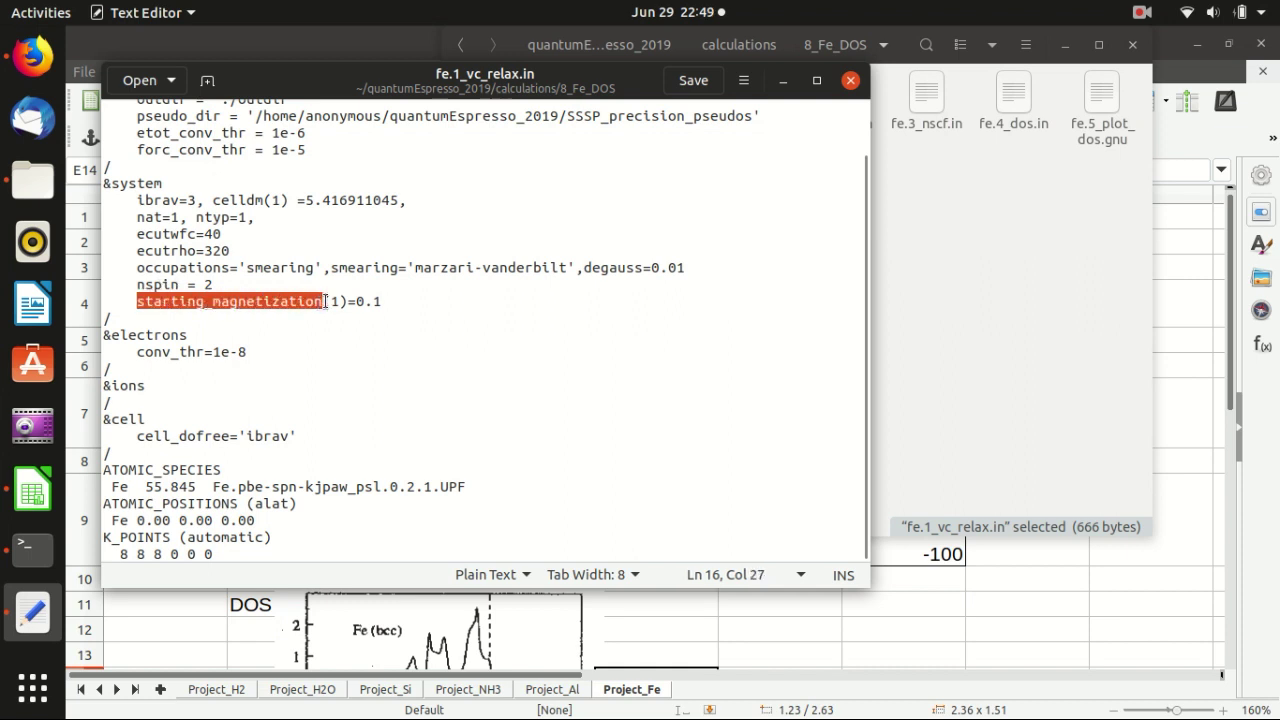
click(325, 301)
click(295, 301)
double_click(295, 301)
mouse_move(332, 301)
mouse_down()
mouse_move(389, 301)
mouse_move(357, 301)
mouse_up()
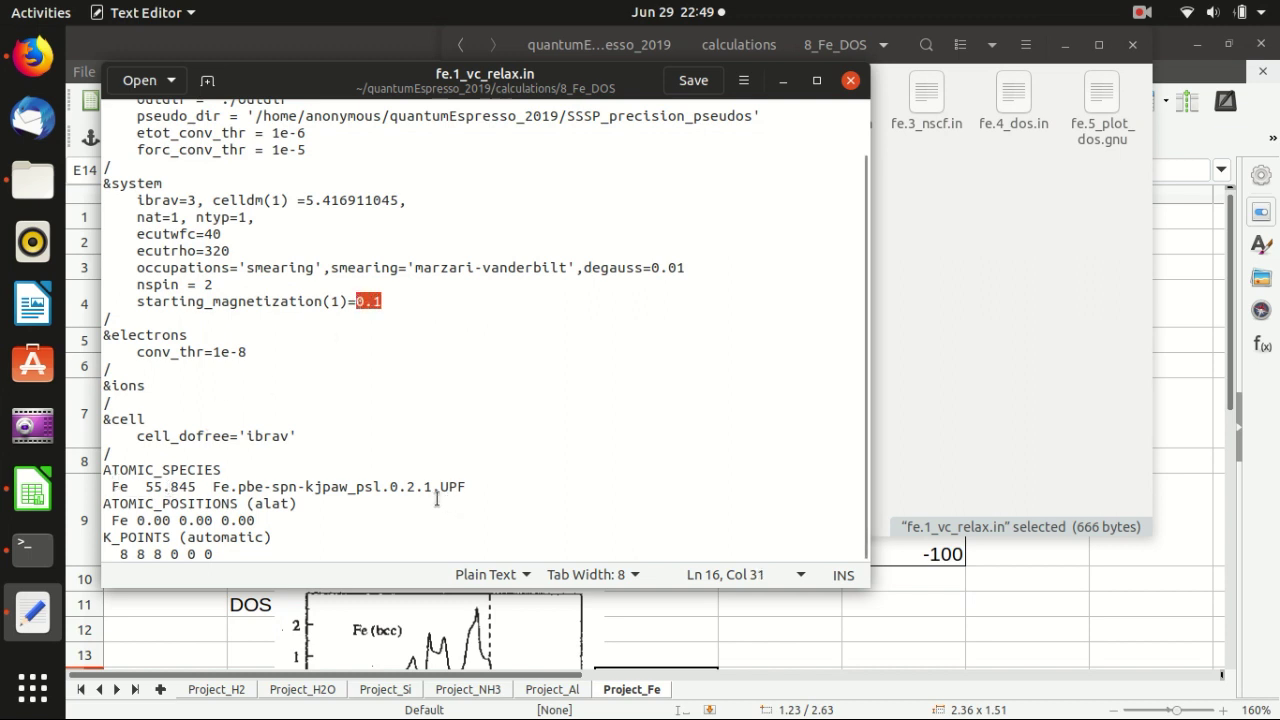
click(346, 301)
- Highlight the starting magnetization value 0.1 several times
click(372, 301)
drag(390, 301, 353, 301)
click(385, 301)
drag(357, 301, 390, 303)
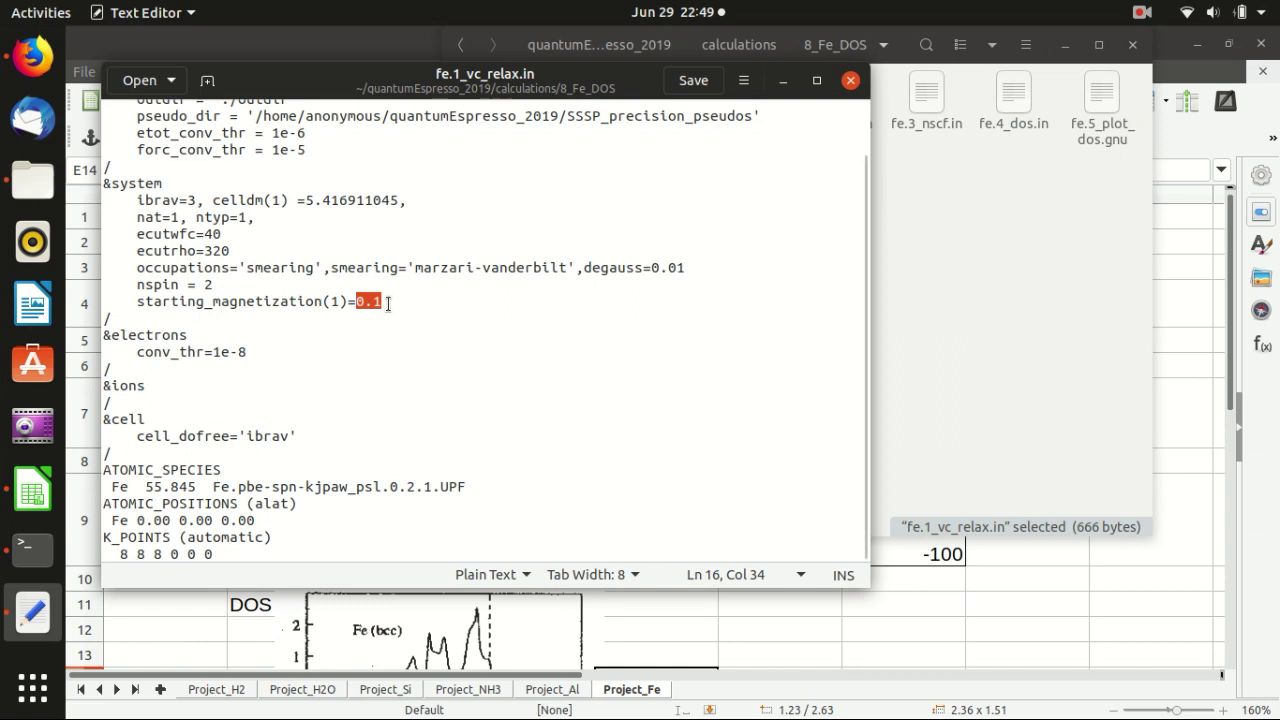
click(388, 303)
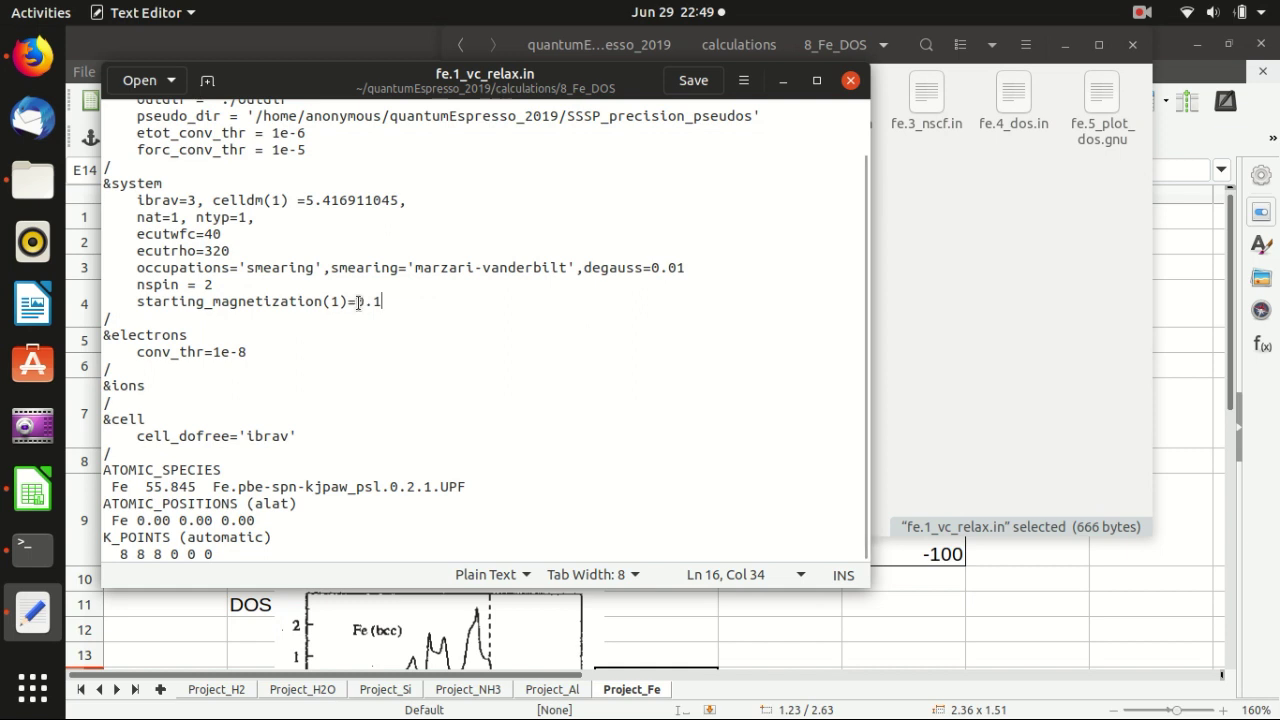
drag(357, 302, 386, 302)
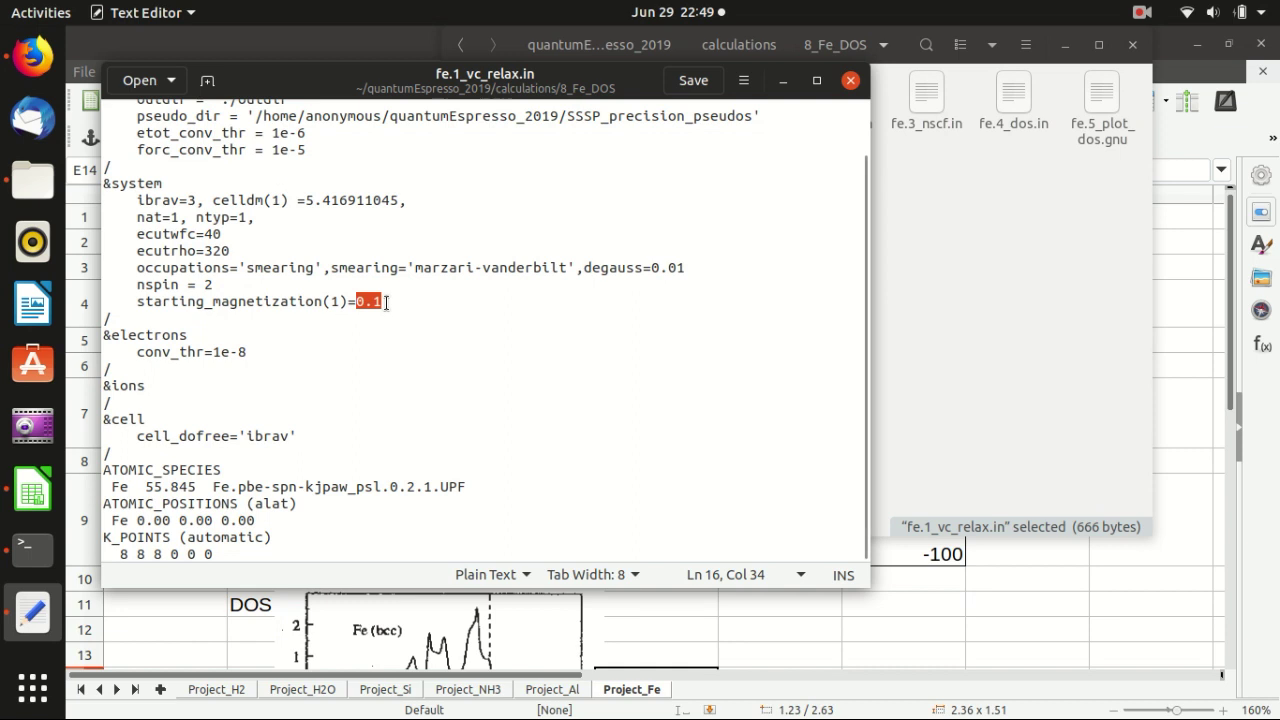
click(387, 302)
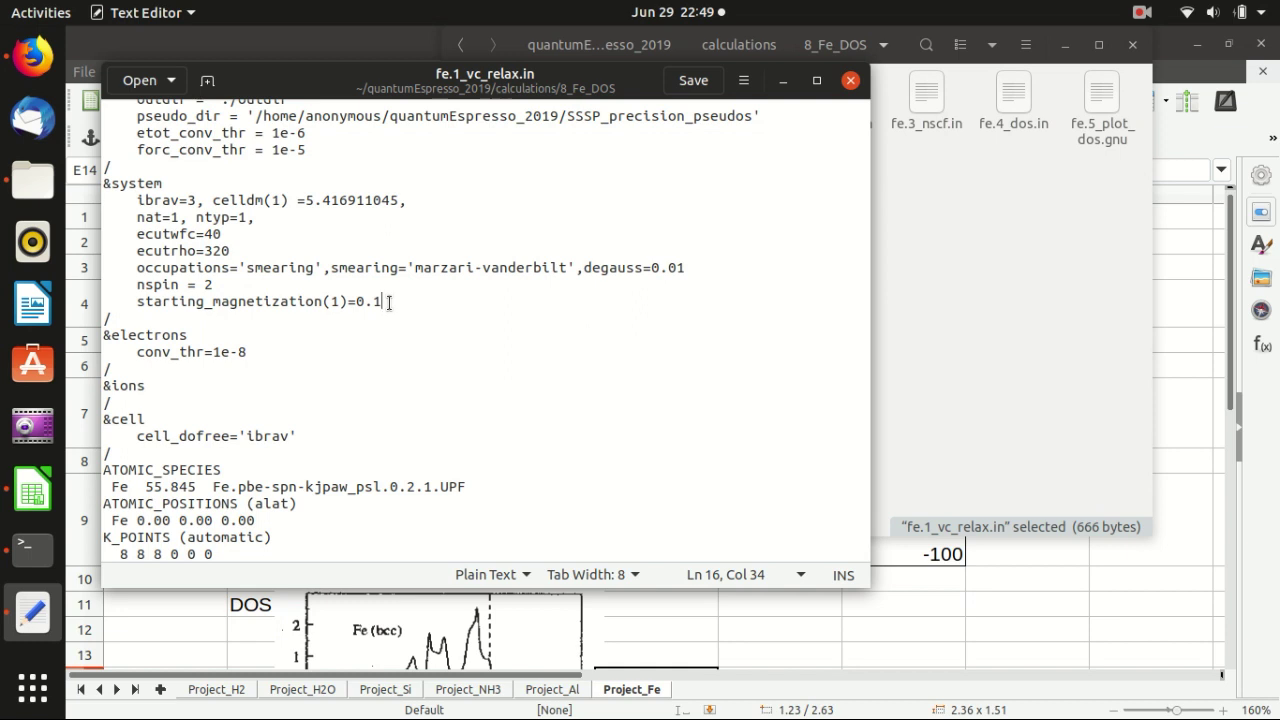
drag(356, 302, 381, 301)
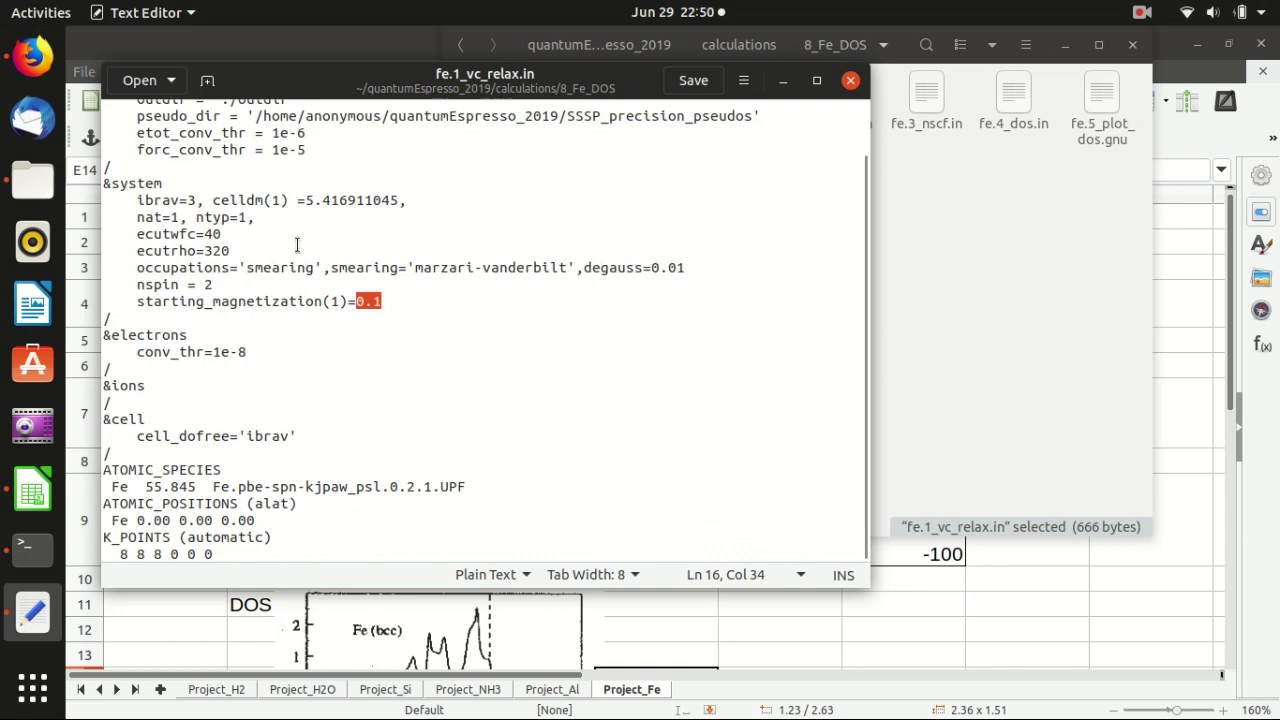
scroll(726, 171, up, 1)
- Close fe.1_vc_relax.in and open fe.1_vc_relax.out, moving down to its final results
click(851, 81)
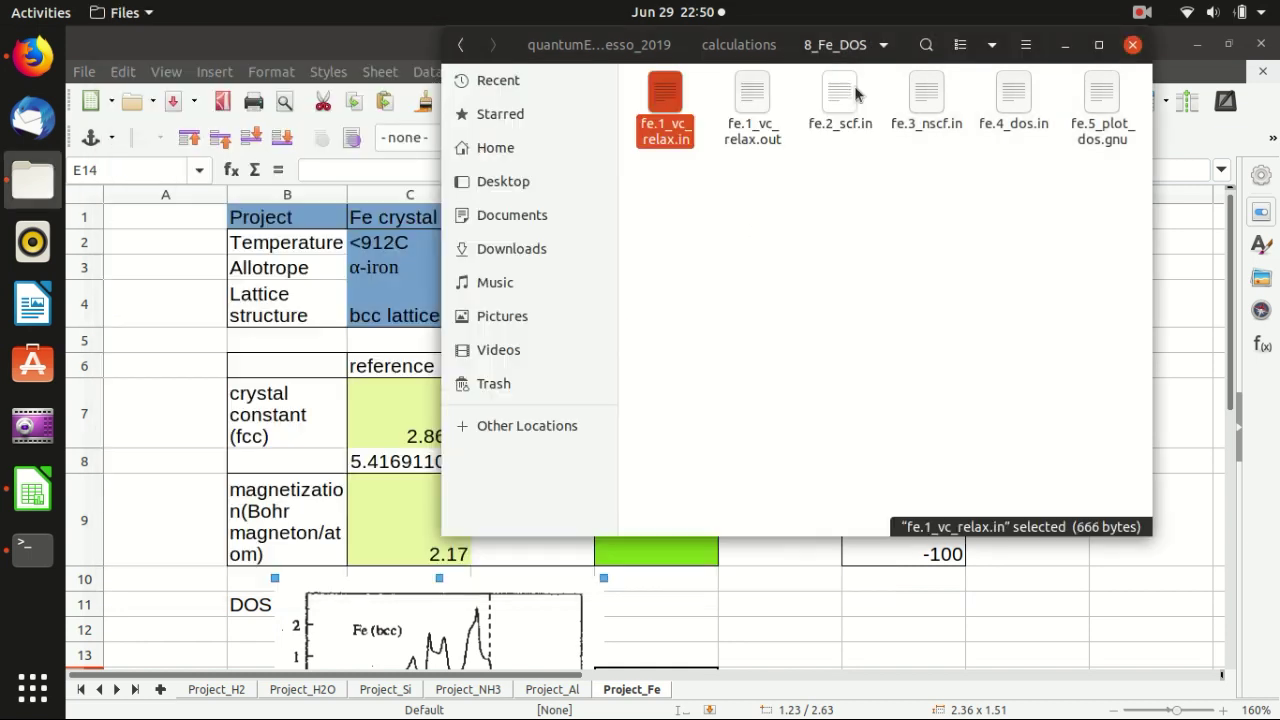
double_click(750, 95)
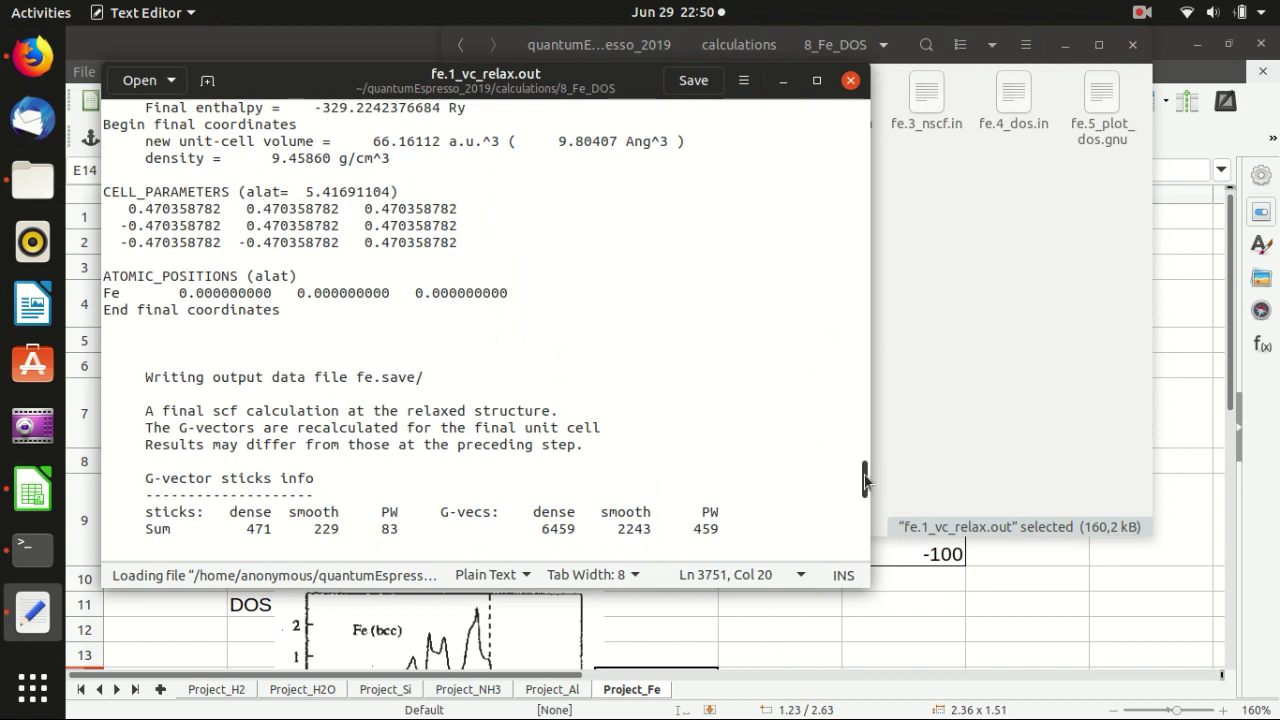
mouse_move(866, 480)
mouse_down()
mouse_move(864, 548)
mouse_move(864, 497)
mouse_up()
scroll(780, 494, down, 20)
scroll(610, 400, up, 2)
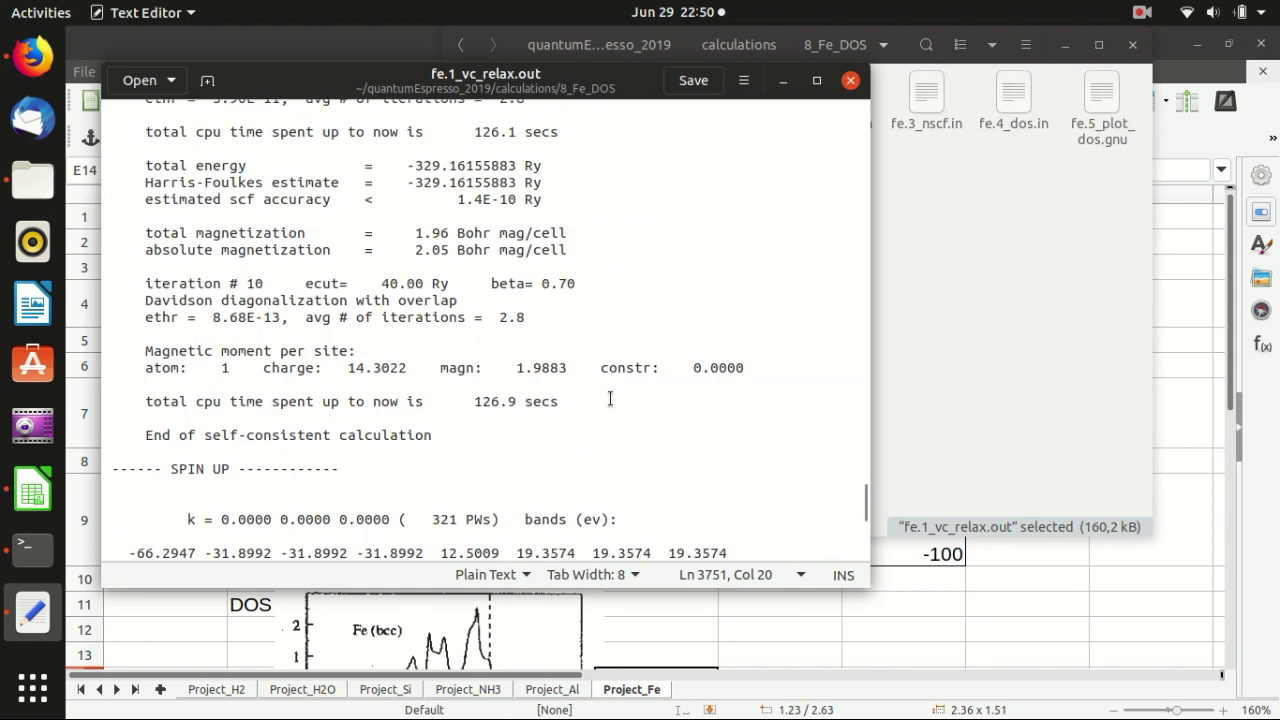
scroll(620, 410, down, 15)
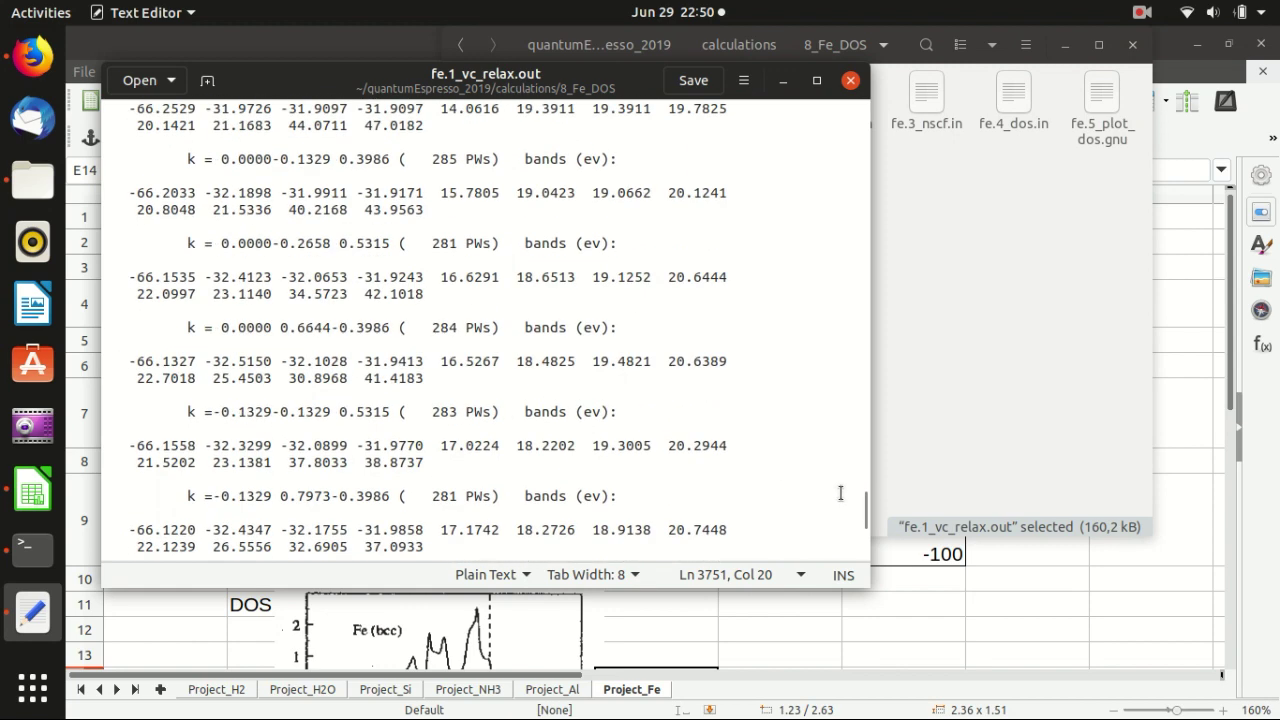
drag(866, 510, 866, 478)
scroll(546, 392, down, 5)
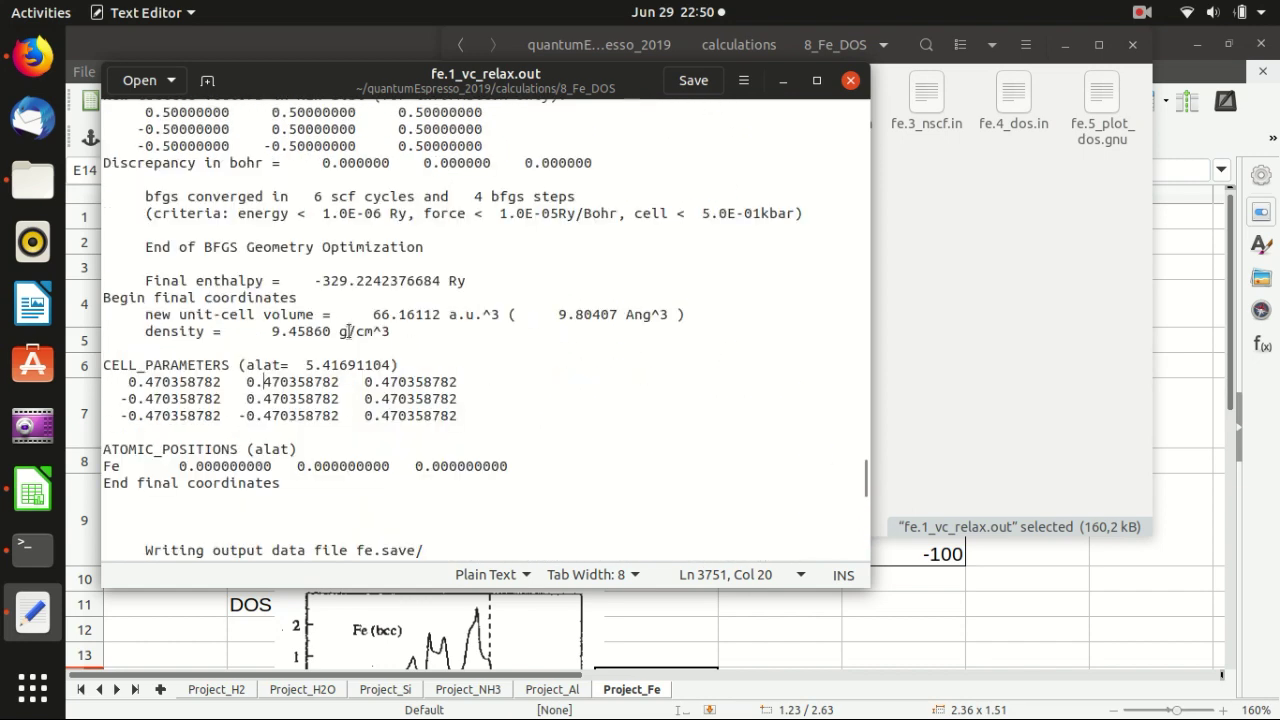
- Highlight the CELL_PARAMETERS alat 5.41691104 and vector component 0.470358782, then return to Calc
click(197, 362)
click(181, 362)
double_click(183, 364)
double_click(325, 365)
click(289, 377)
drag(339, 381, 392, 364)
click(288, 383)
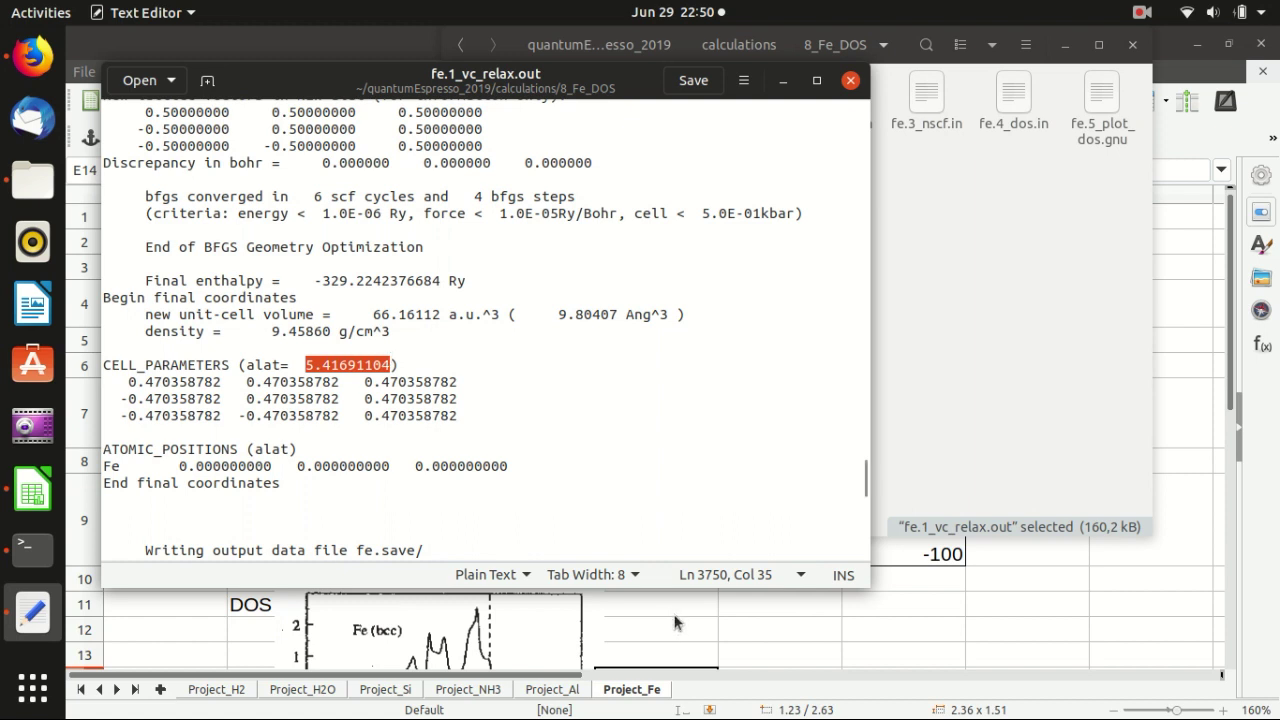
click(722, 646)
- Inspect E8 and the G8 lattice-constant error formula reading -5.92824369%, plus the G9 error
click(656, 462)
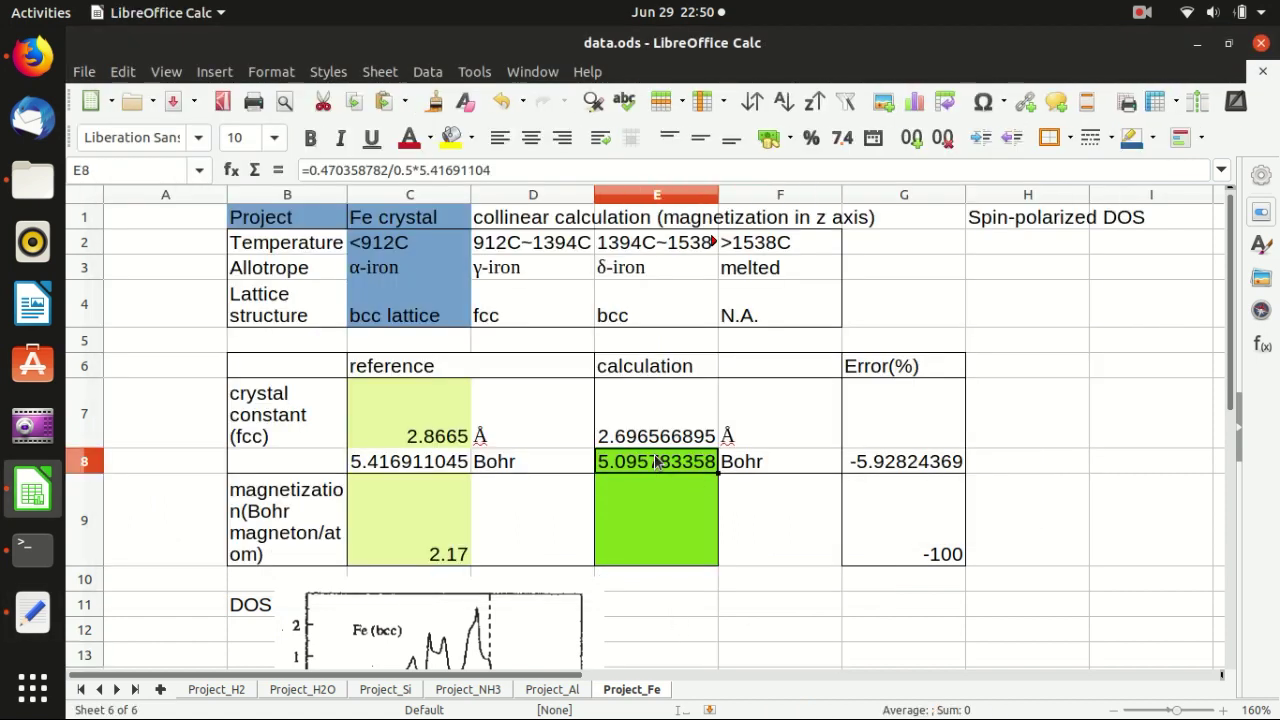
click(868, 462)
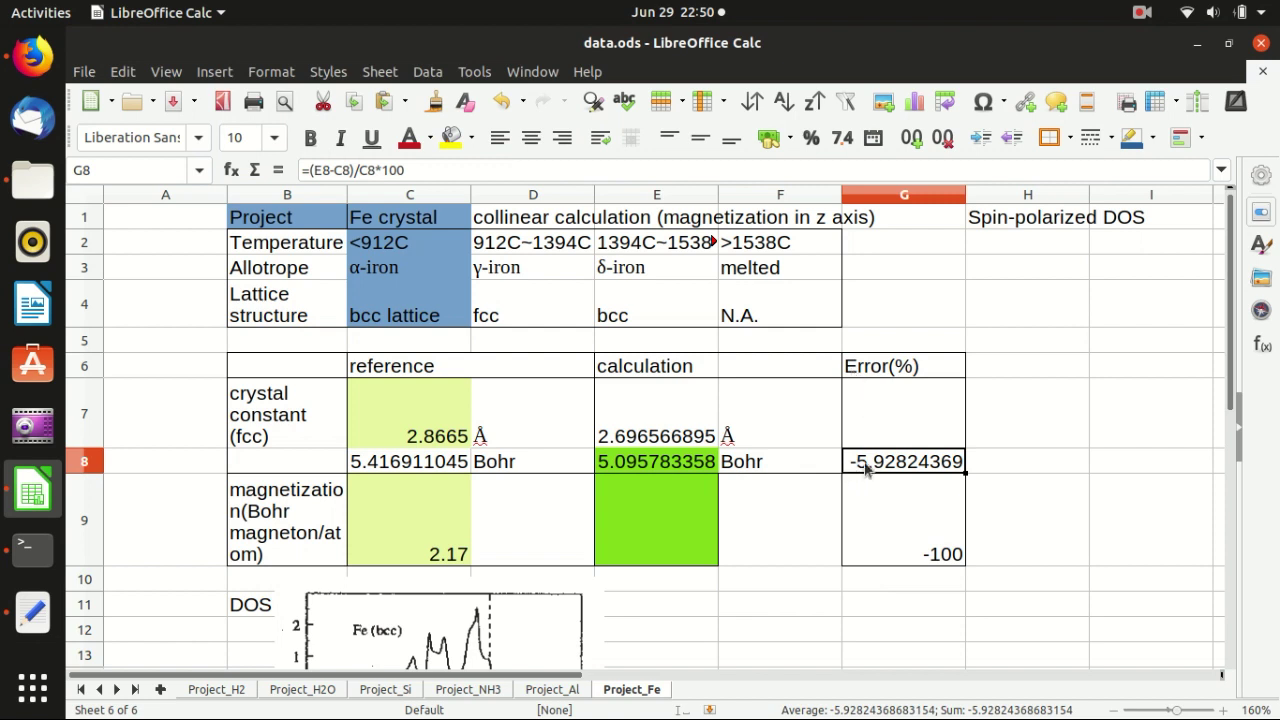
click(825, 461)
click(866, 466)
click(863, 438)
click(868, 464)
click(895, 503)
click(886, 468)
- Close fe.1_vc_relax.out and open fe.2_scf.in from the 8_Fe_DOS folder
click(33, 180)
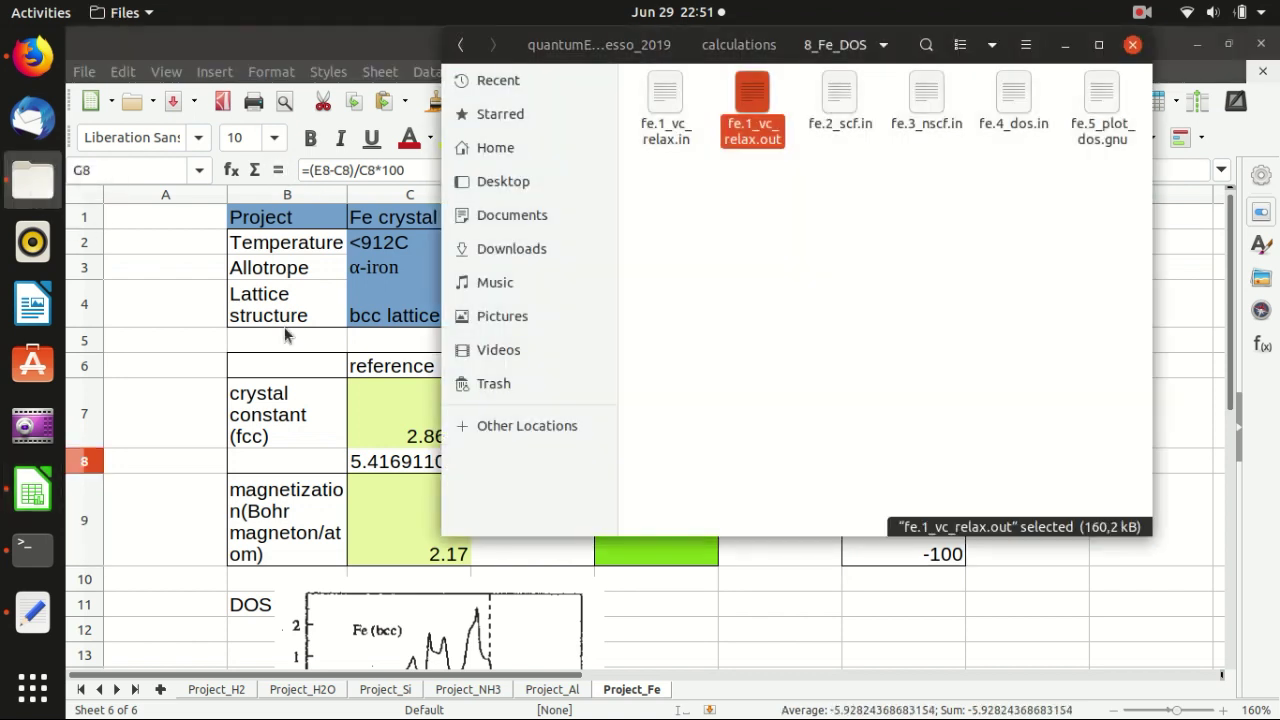
drag(745, 115, 36, 612)
click(502, 357)
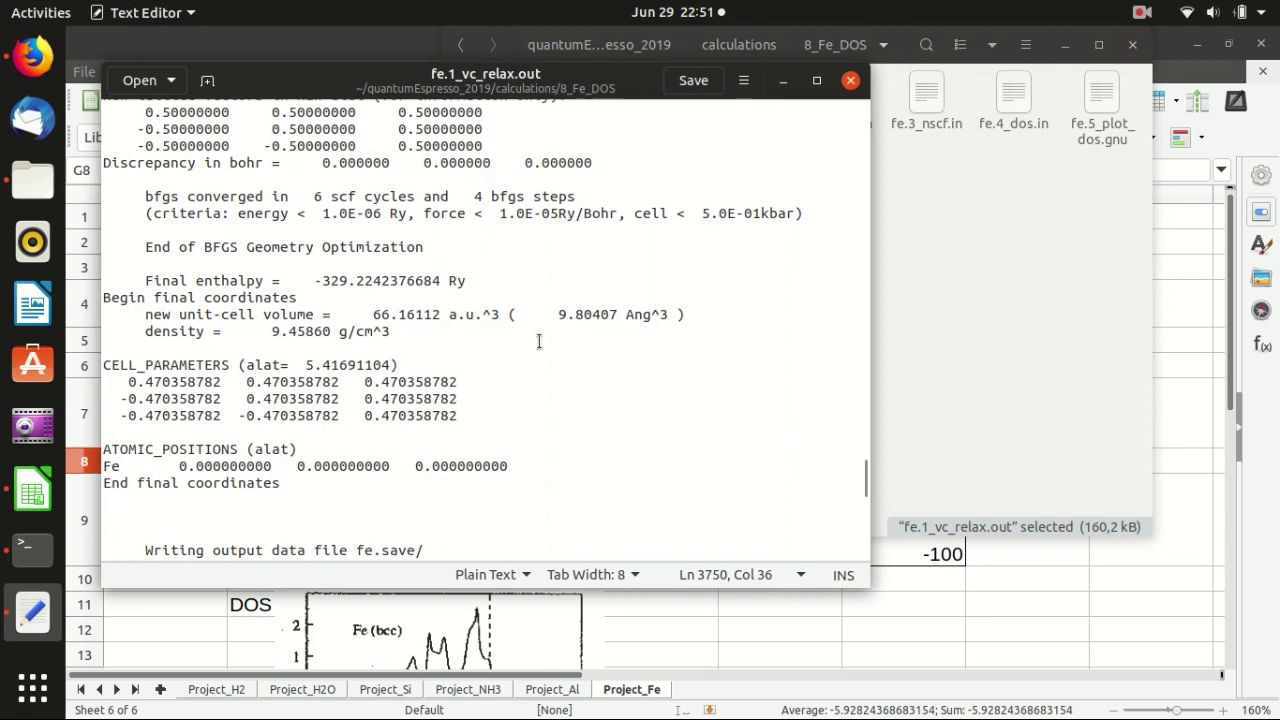
click(850, 82)
double_click(843, 95)
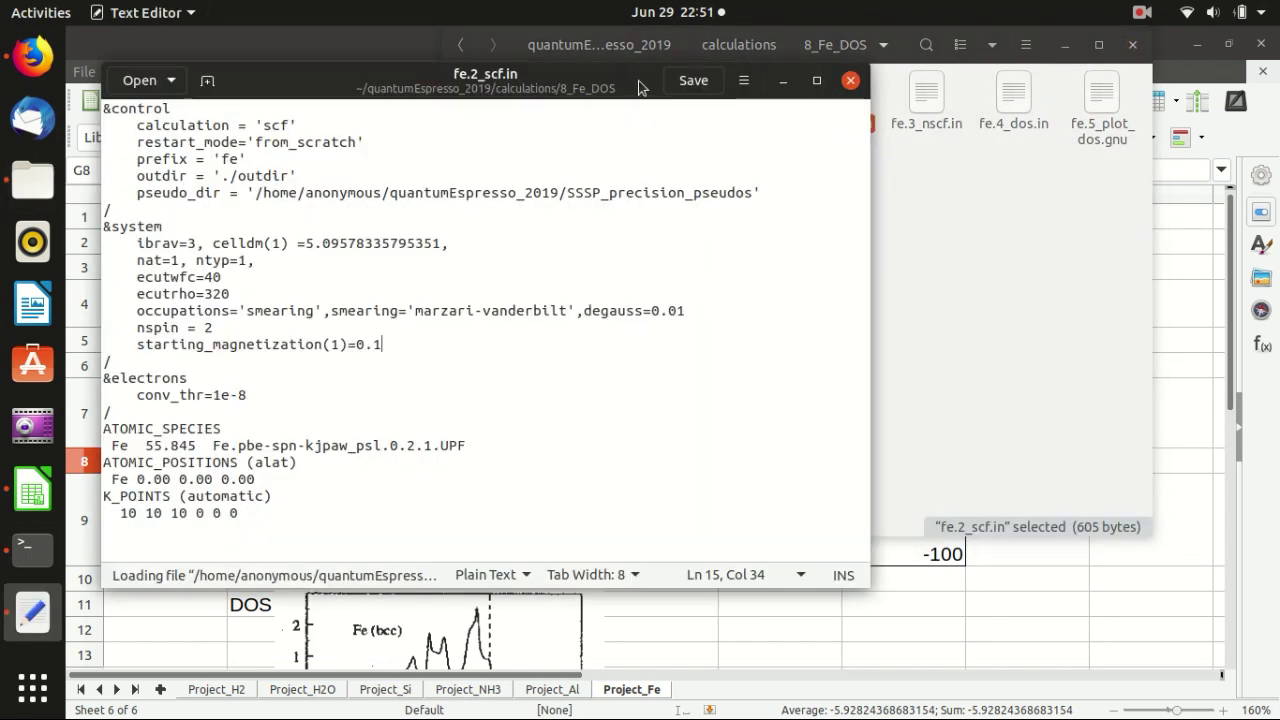
- Check celldm(1) 5.09578335795351 and the 10 10 10 k-point grid in fe.2_scf.in
drag(636, 78, 674, 67)
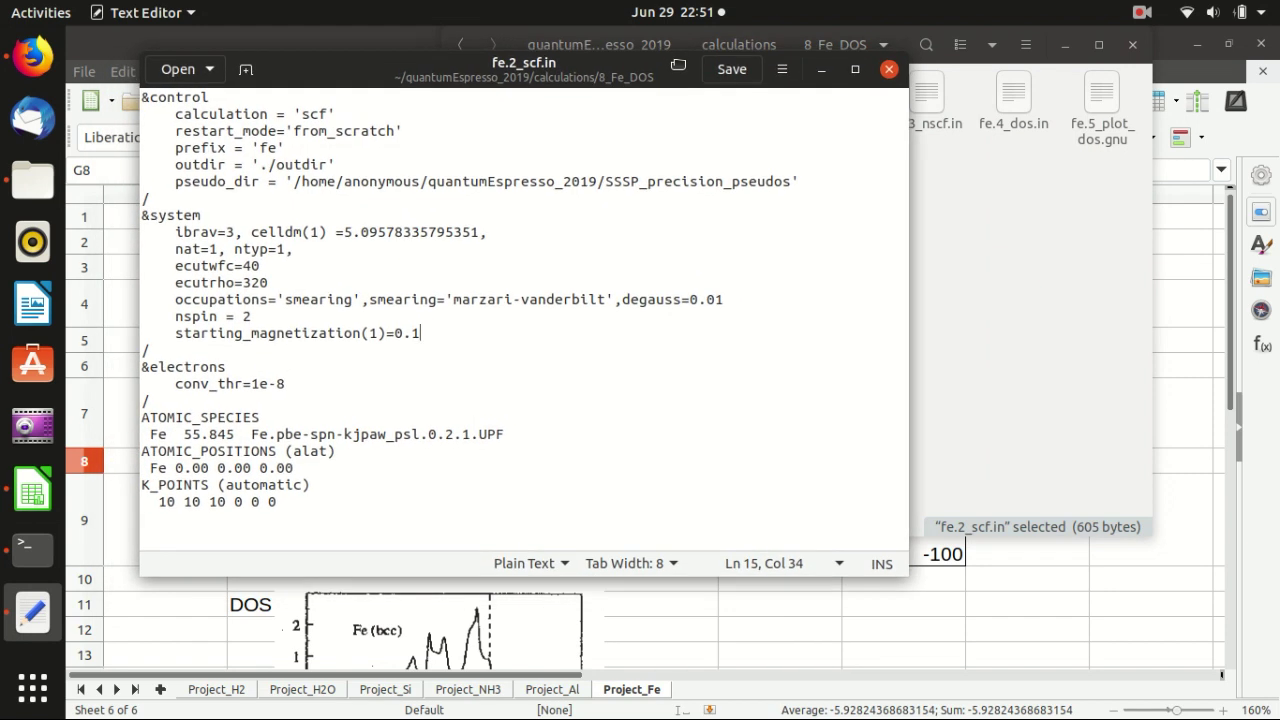
drag(343, 232, 481, 230)
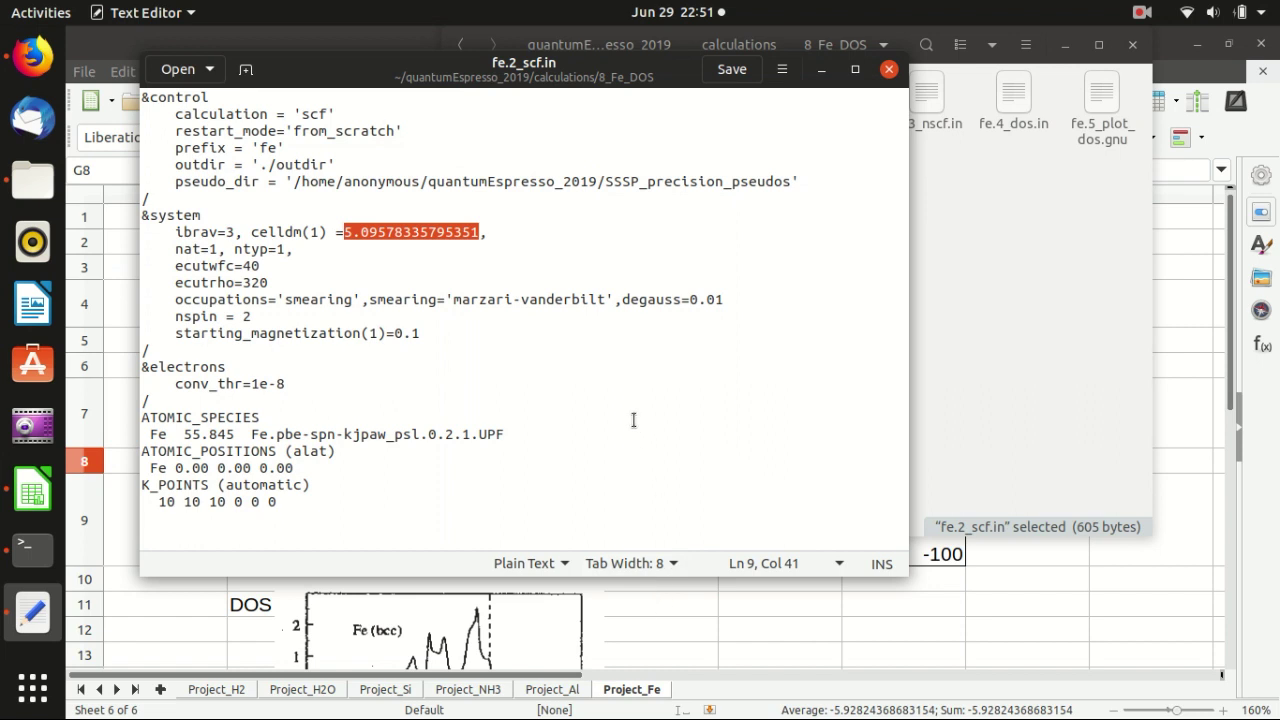
click(420, 292)
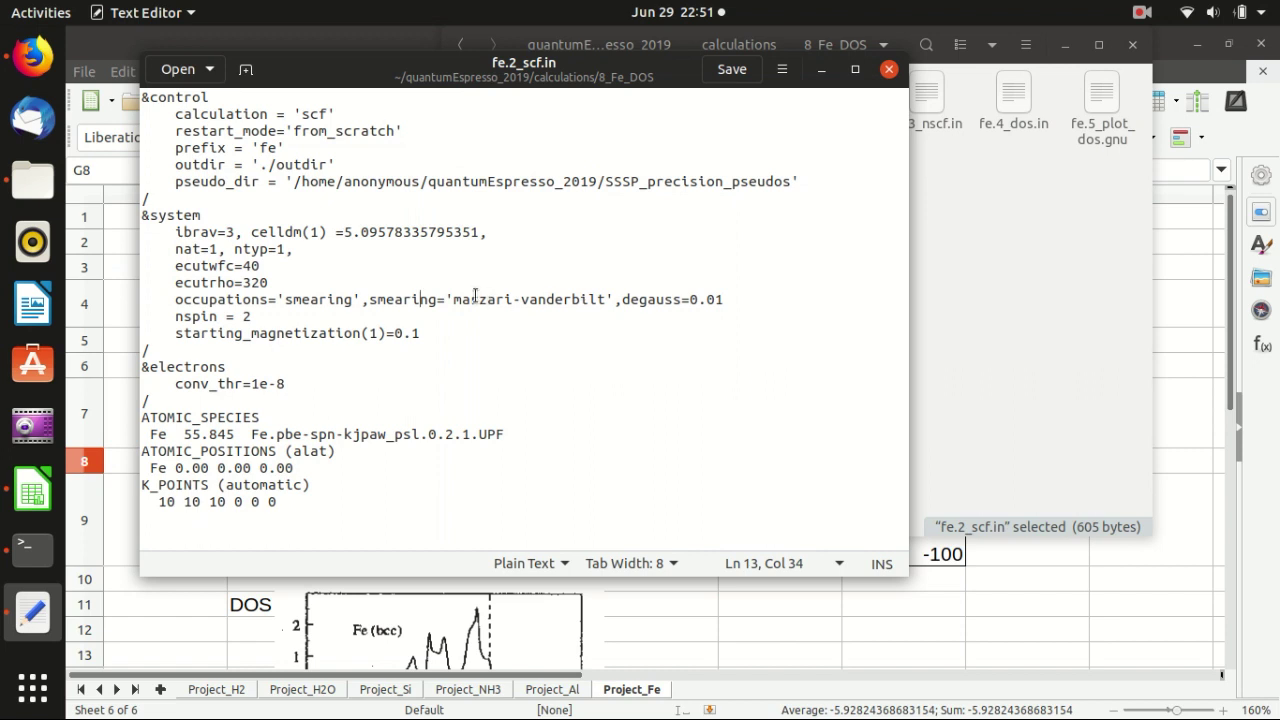
drag(227, 503, 157, 503)
- Rerun mpirun pw.x -inp fe.2_scf.in > fe.2_scf.out from the terminal history
click(48, 551)
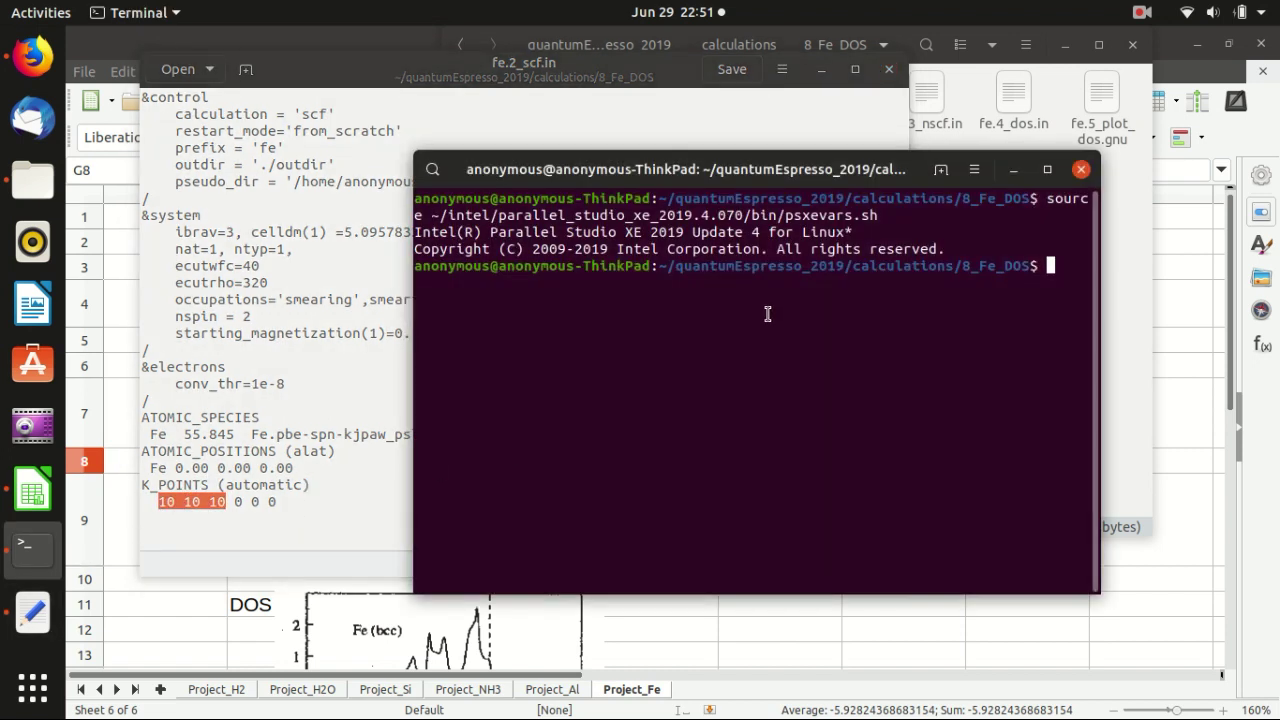
key(Up)
key(Up)
key(Up)
key(Up)
key(Up)
key(Up)
key(Down)
key(Return)
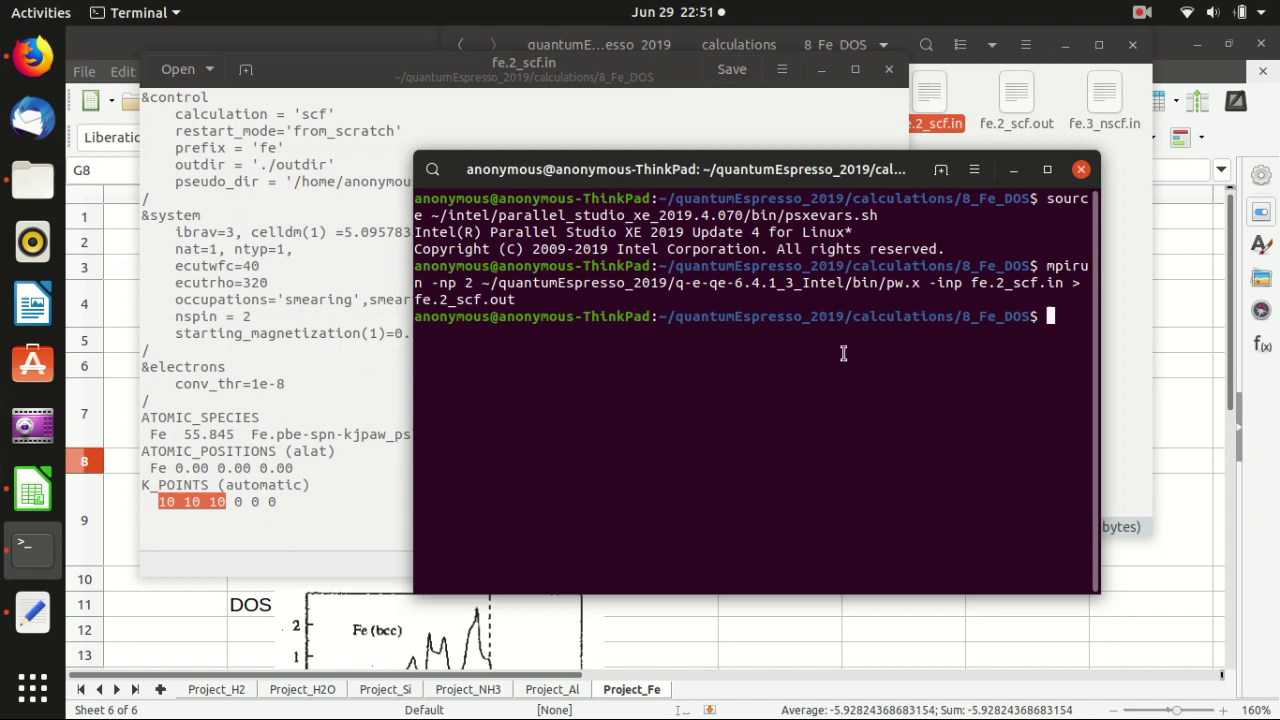
- Open fe.2_scf.out and highlight the Fe per-site magnetic moment 1.9522
click(1135, 262)
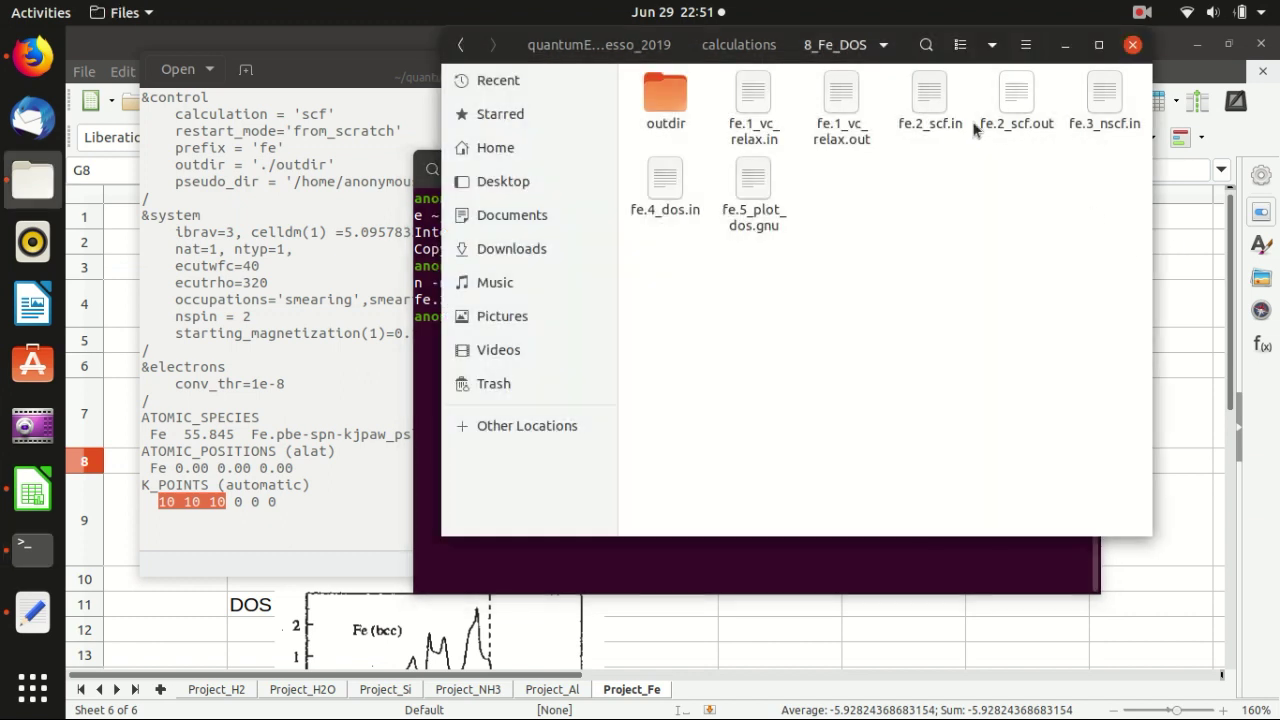
click(1010, 100)
double_click(1010, 100)
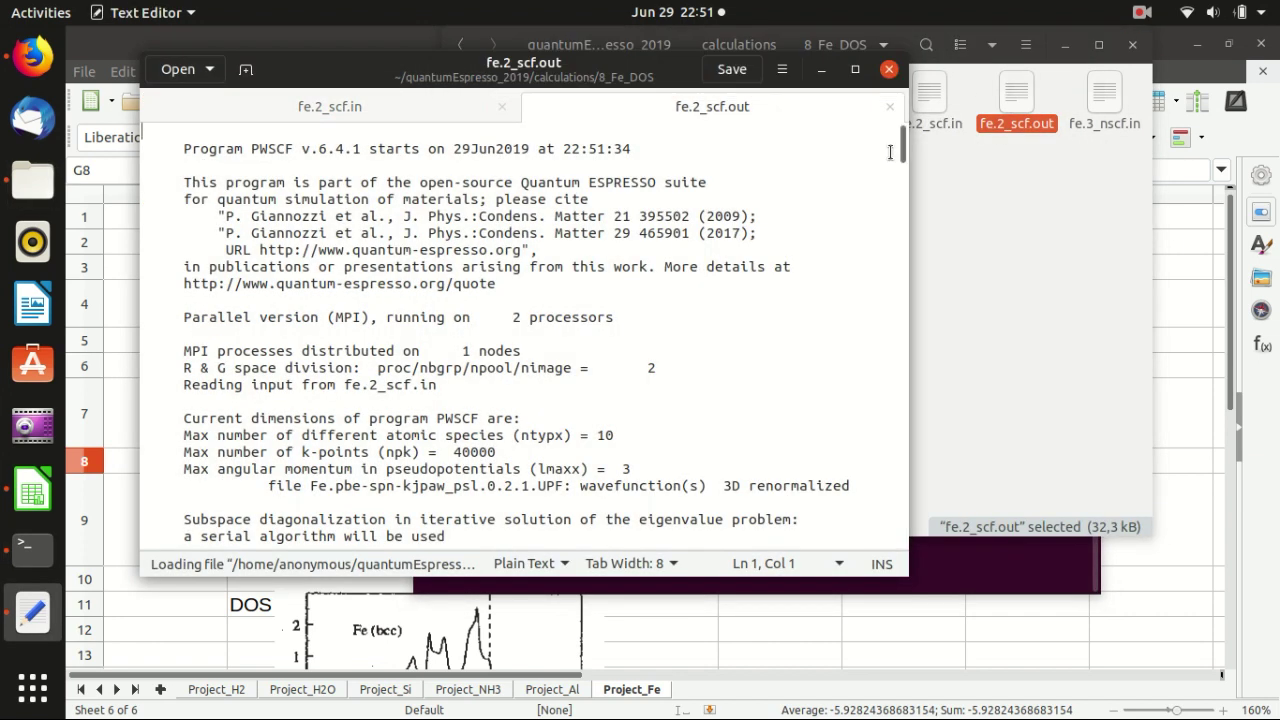
drag(903, 145, 884, 265)
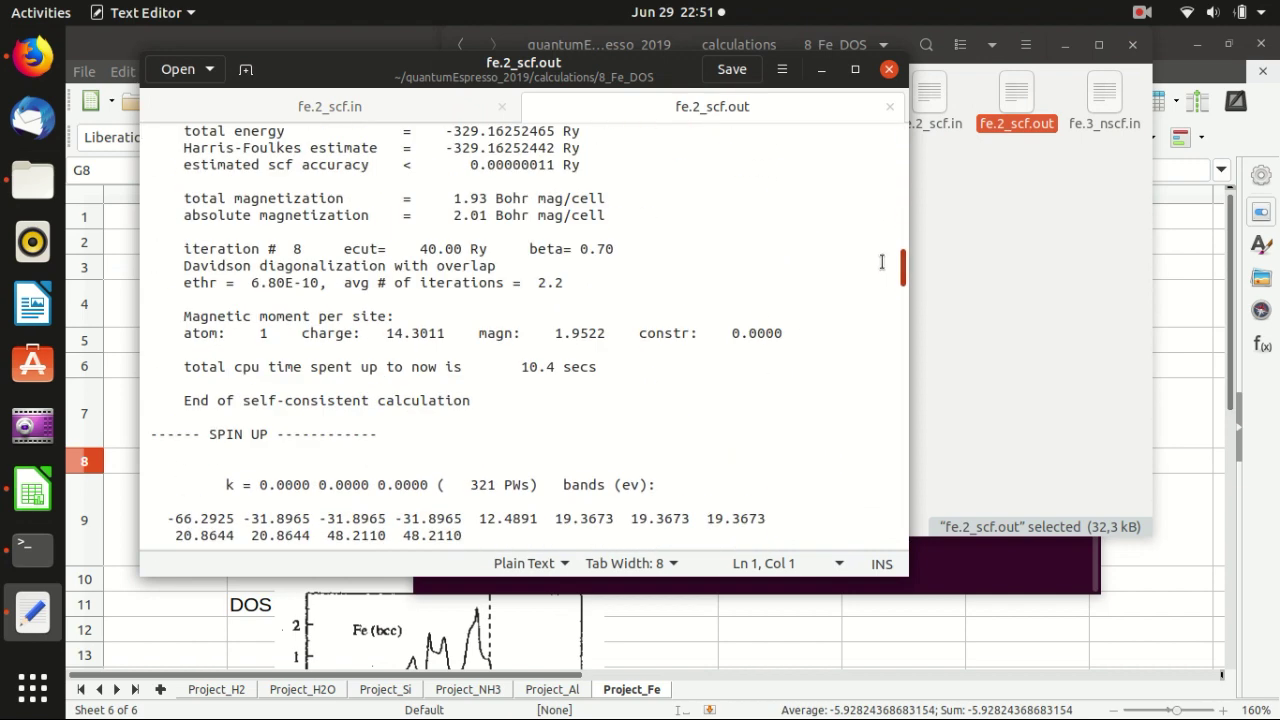
click(555, 280)
drag(184, 316, 785, 340)
click(783, 346)
click(210, 332)
drag(607, 331, 552, 334)
key(ctrl+c)
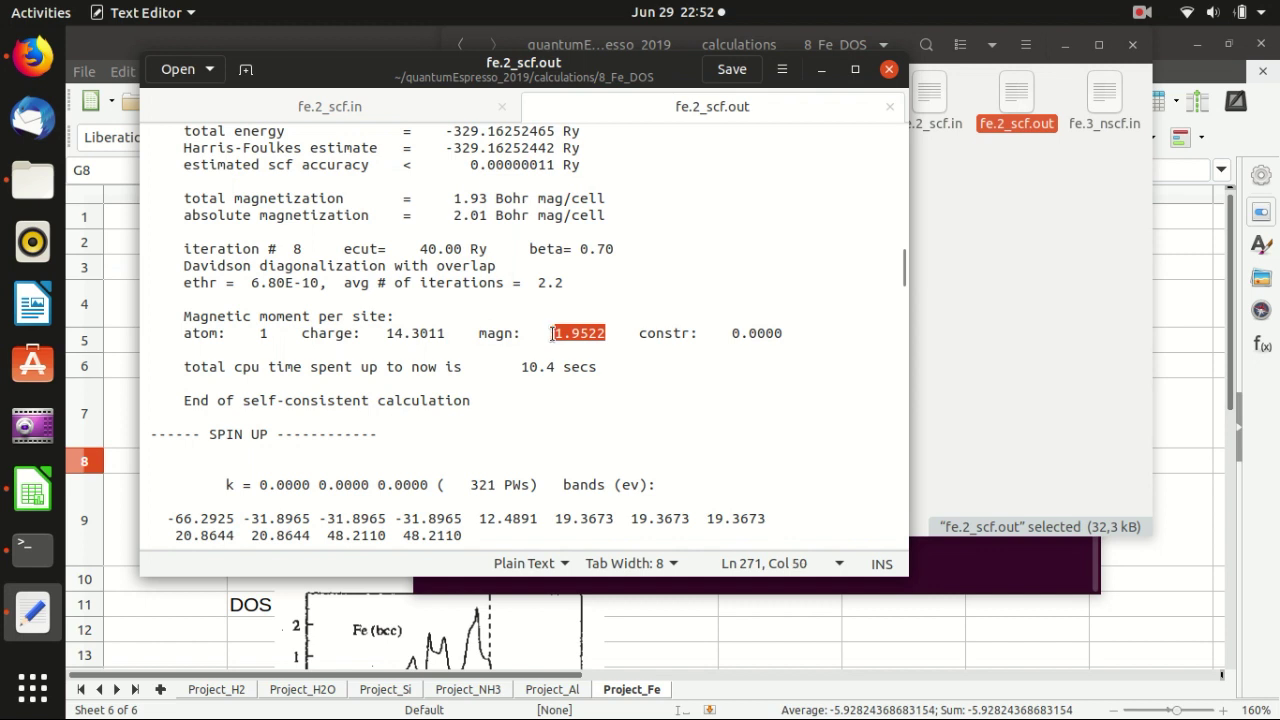
click(1140, 596)
- Paste 1.9522 into E9 as the calculated magnetization
click(646, 513)
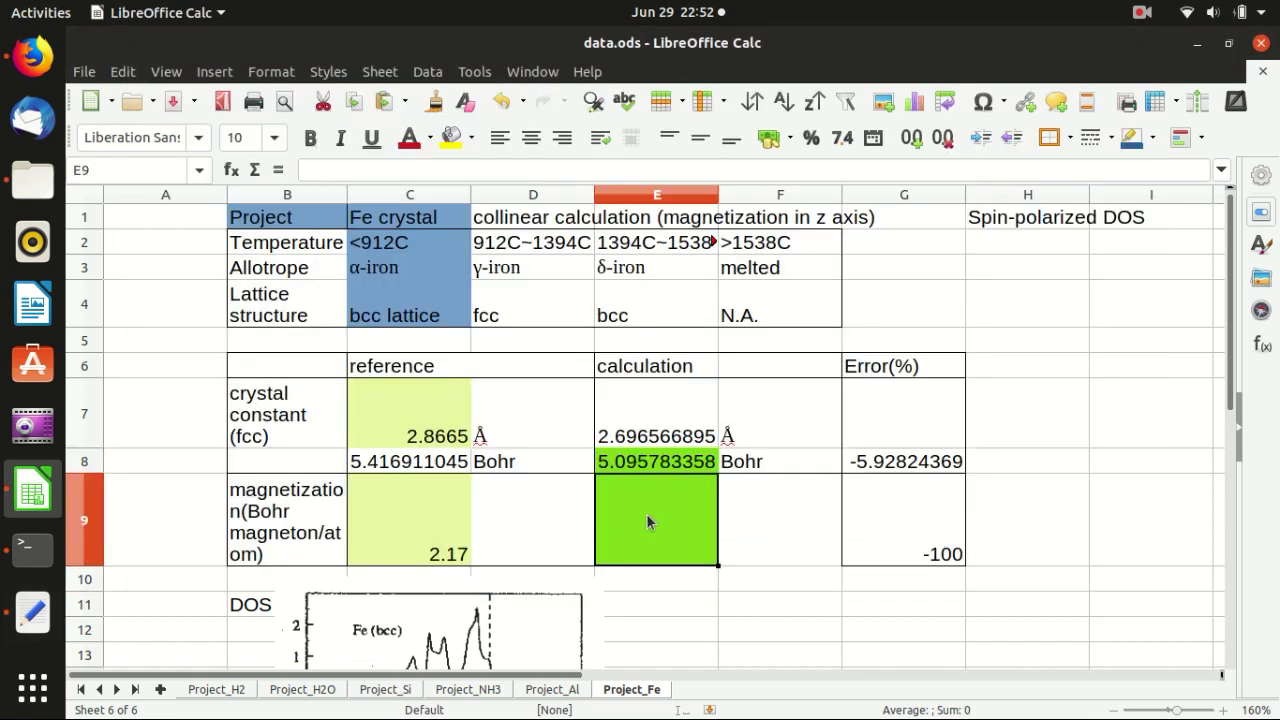
key(ctrl+v)
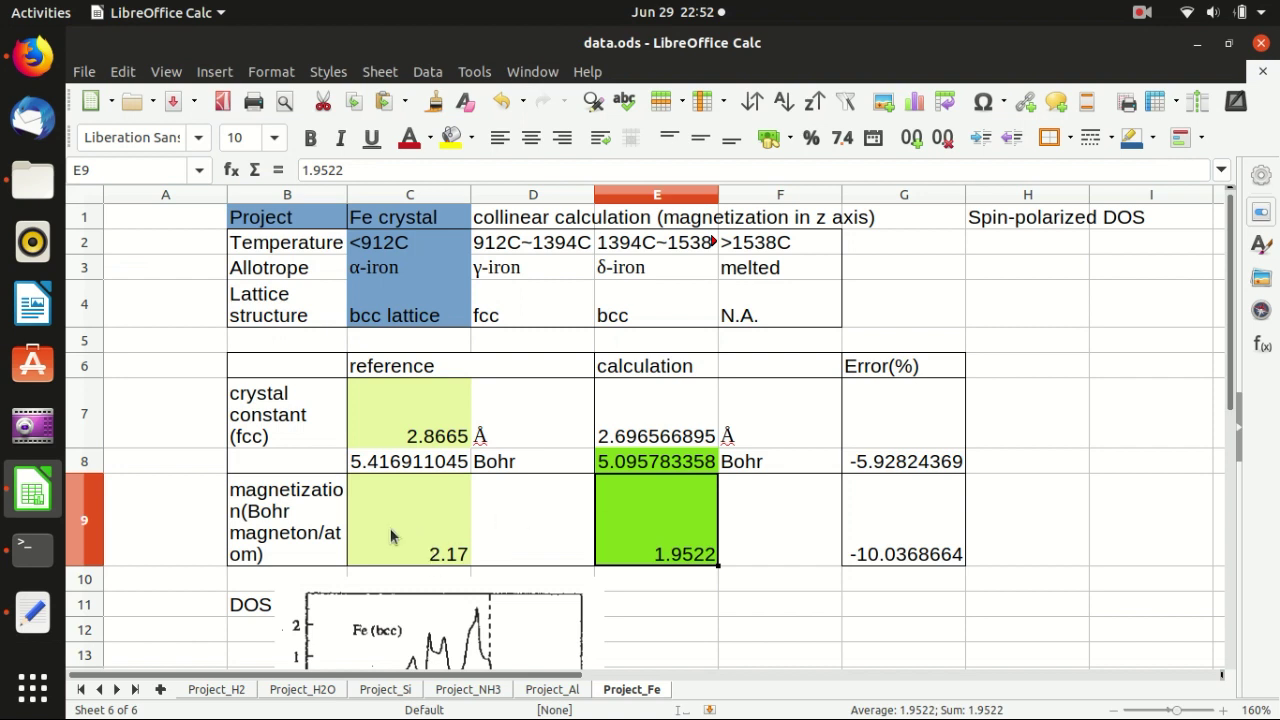
click(292, 530)
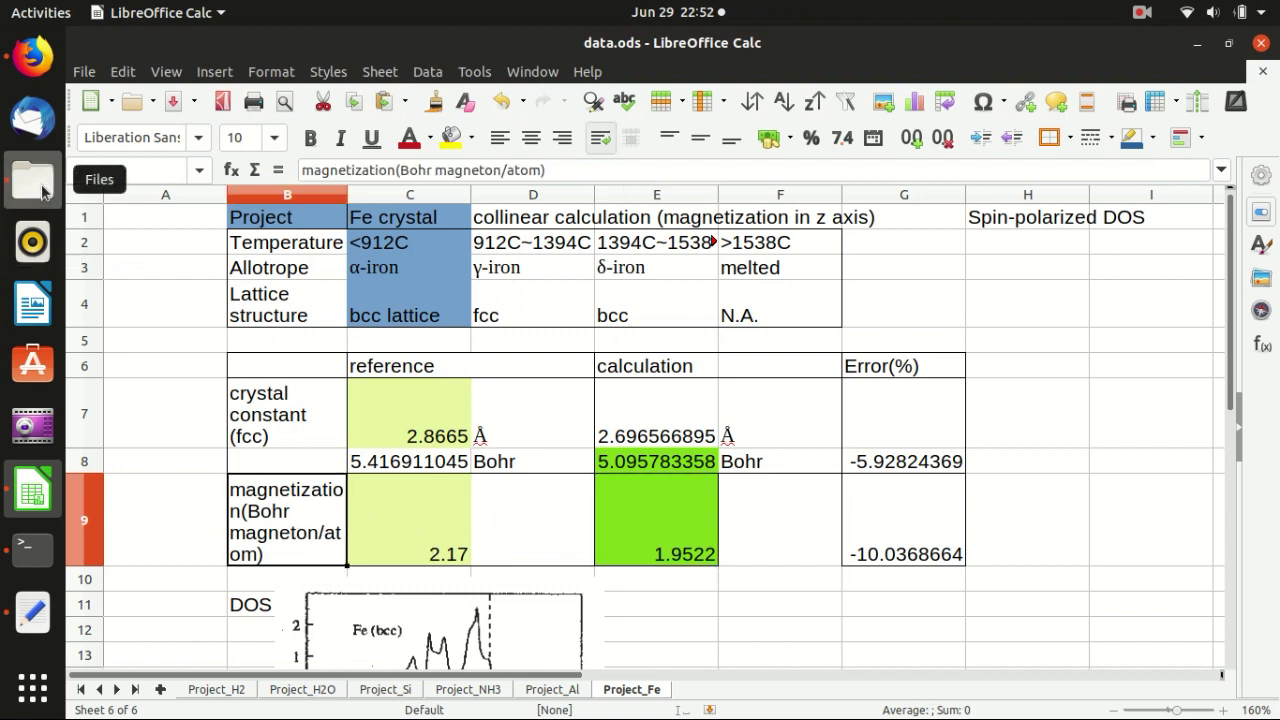
- Compare the 1.9522 site moment with the total magnetization 1.93 in fe.2_scf.out
click(33, 612)
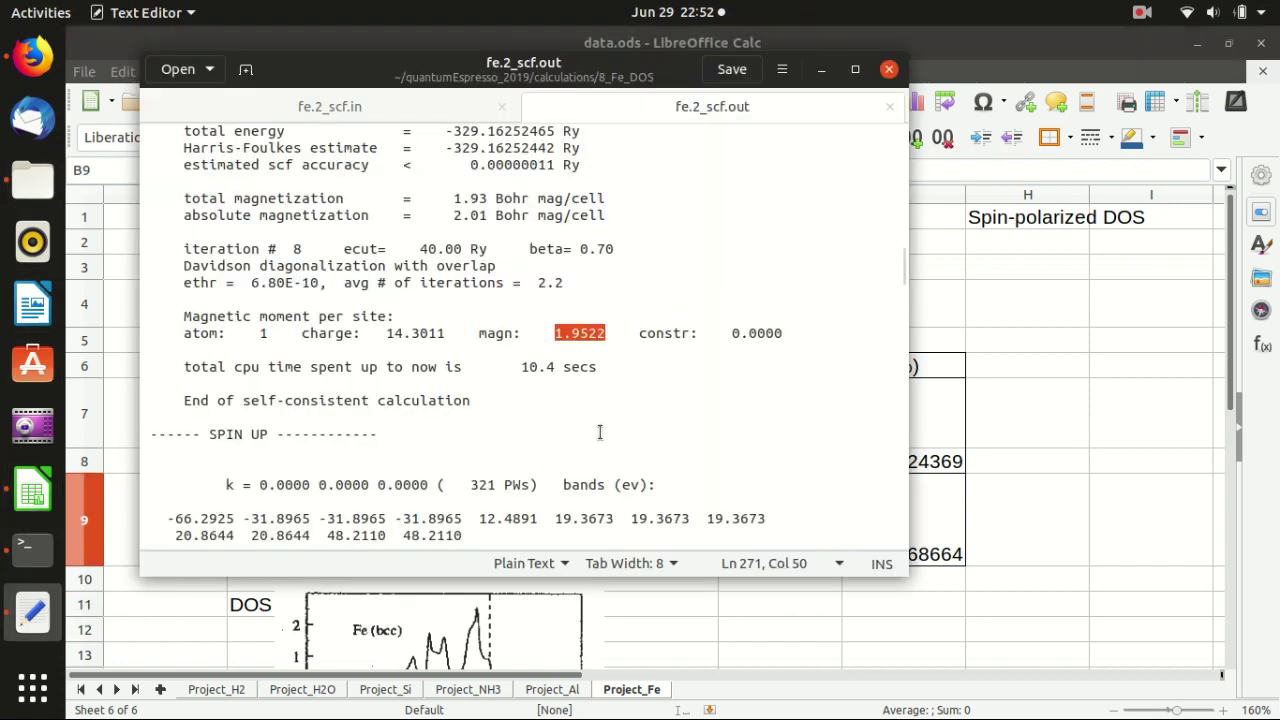
click(691, 380)
drag(606, 334, 556, 335)
click(521, 216)
scroll(800, 297, down, 4)
drag(906, 273, 886, 503)
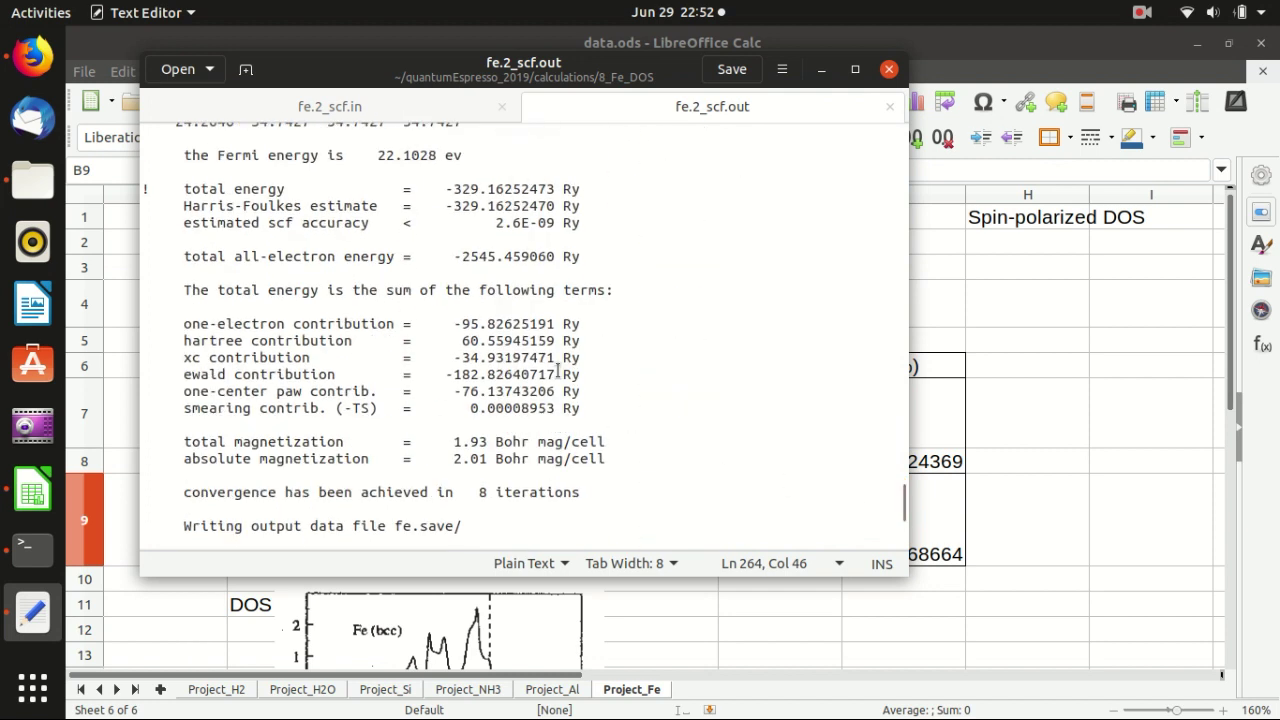
scroll(580, 430, down, 2)
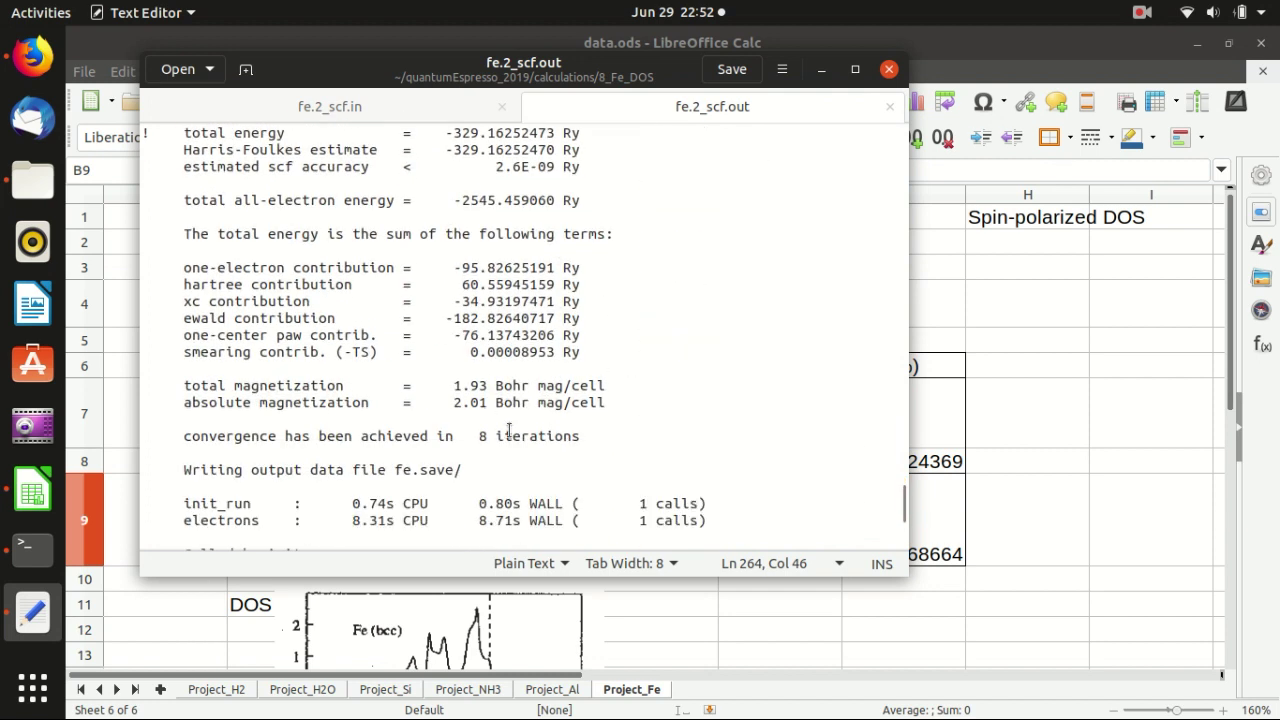
click(461, 403)
drag(455, 385, 491, 402)
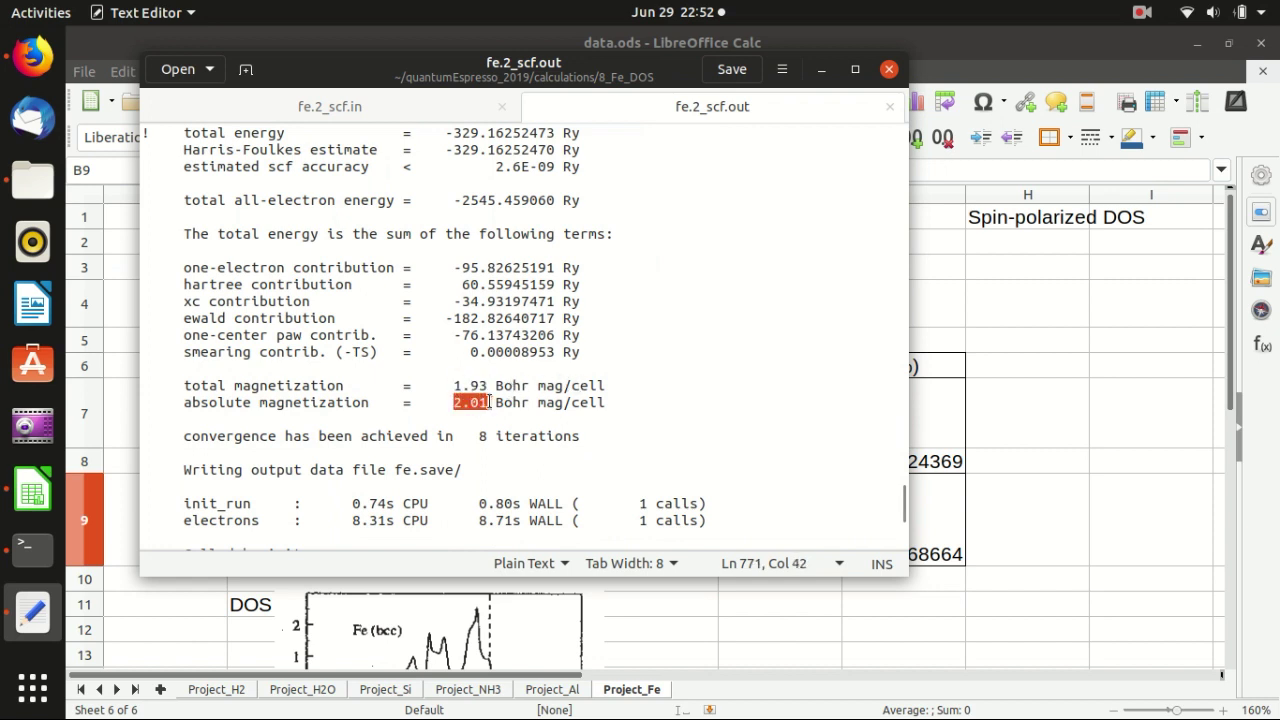
click(487, 385)
- Check E9, the -10.0368664% error in G9 and the reference 2.17 in C9
click(1022, 444)
click(680, 530)
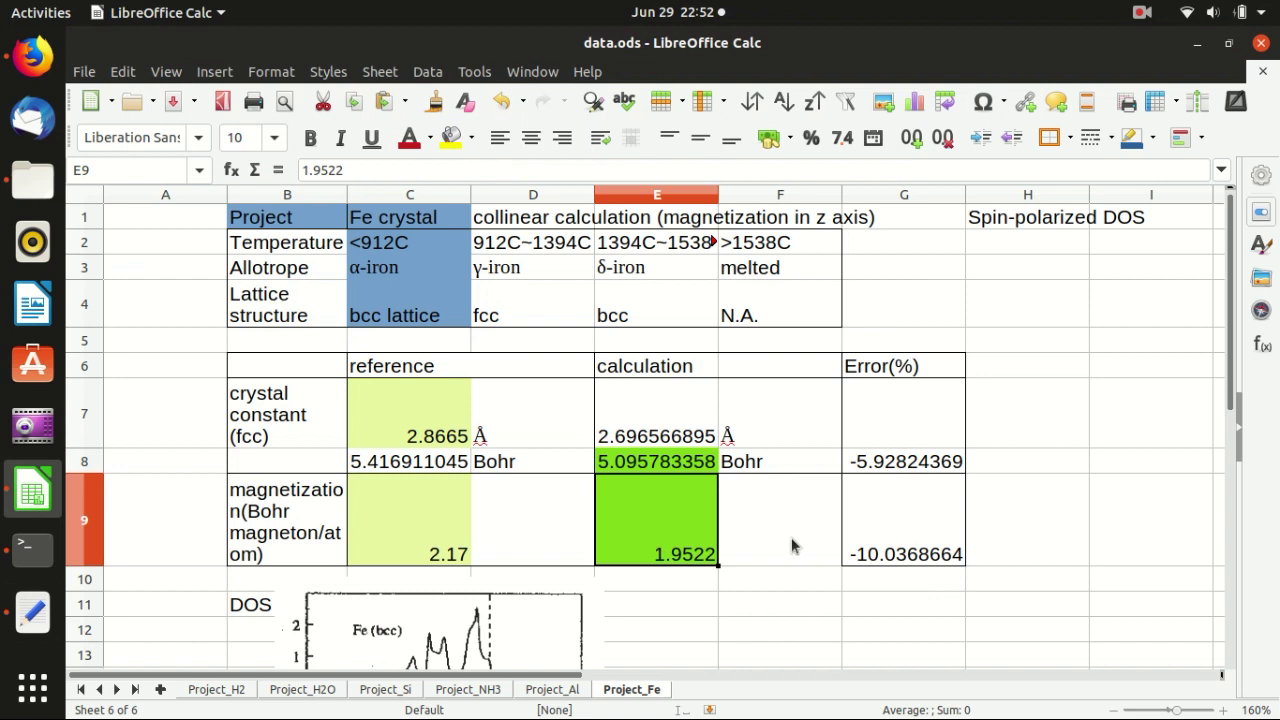
click(921, 547)
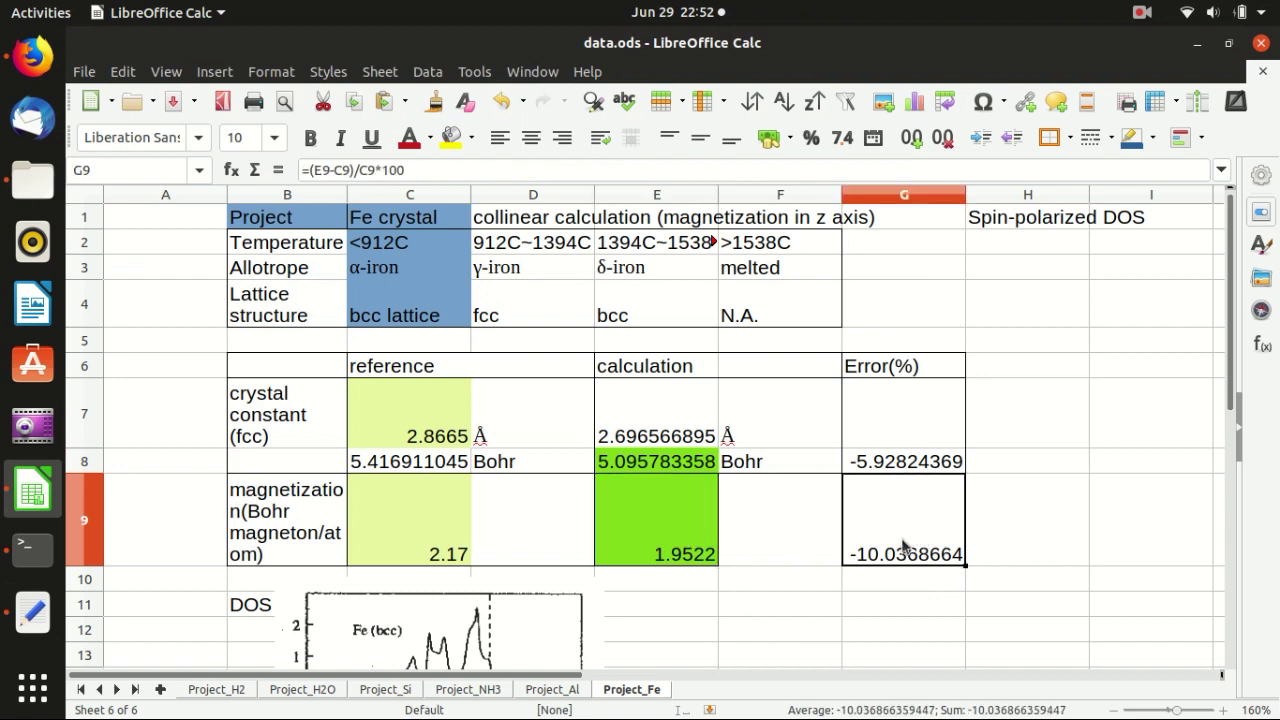
click(675, 527)
click(409, 524)
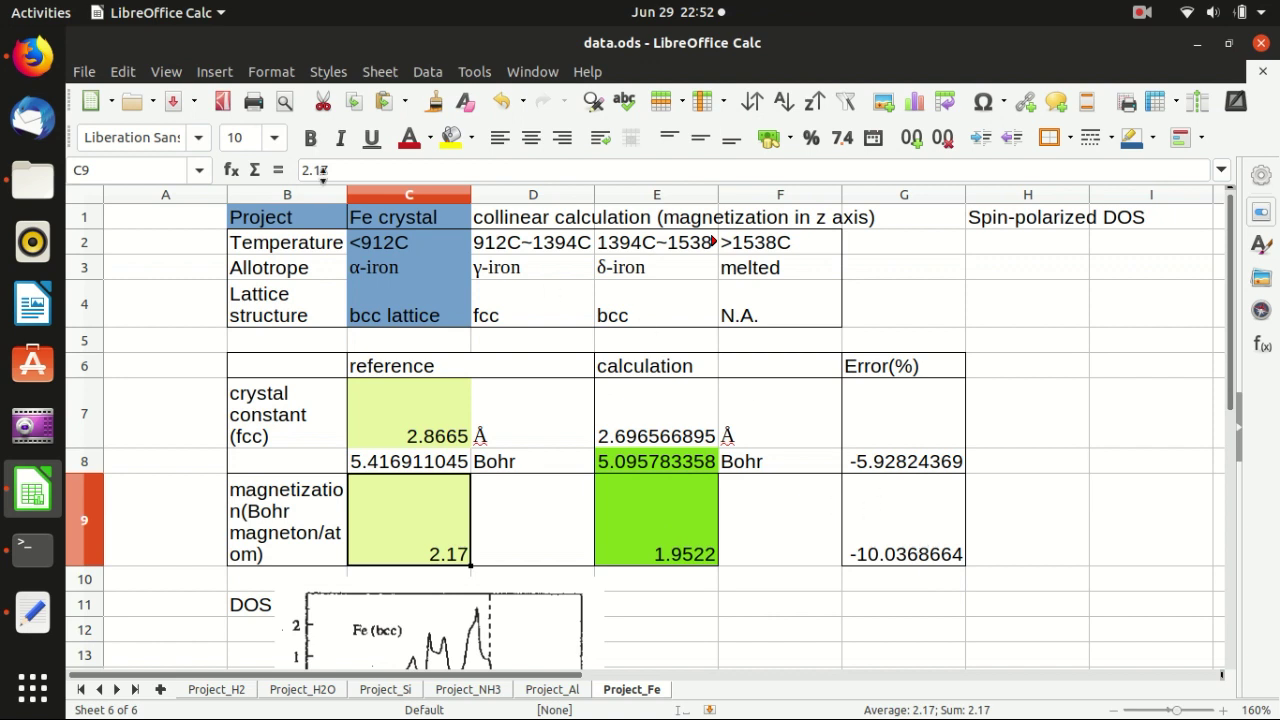
click(33, 180)
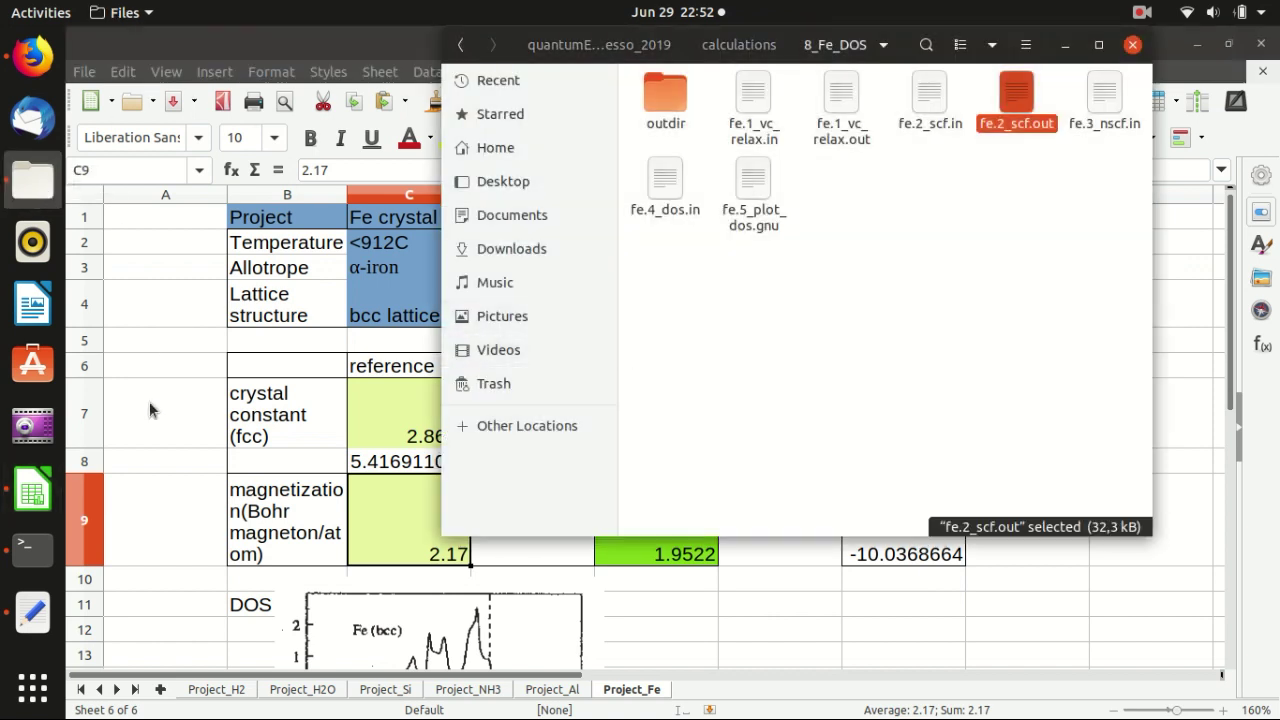
- Review a k-point's band energies in fe.2_scf.out, including the lowest -63.7304
click(38, 614)
click(668, 270)
scroll(588, 380, up, 10)
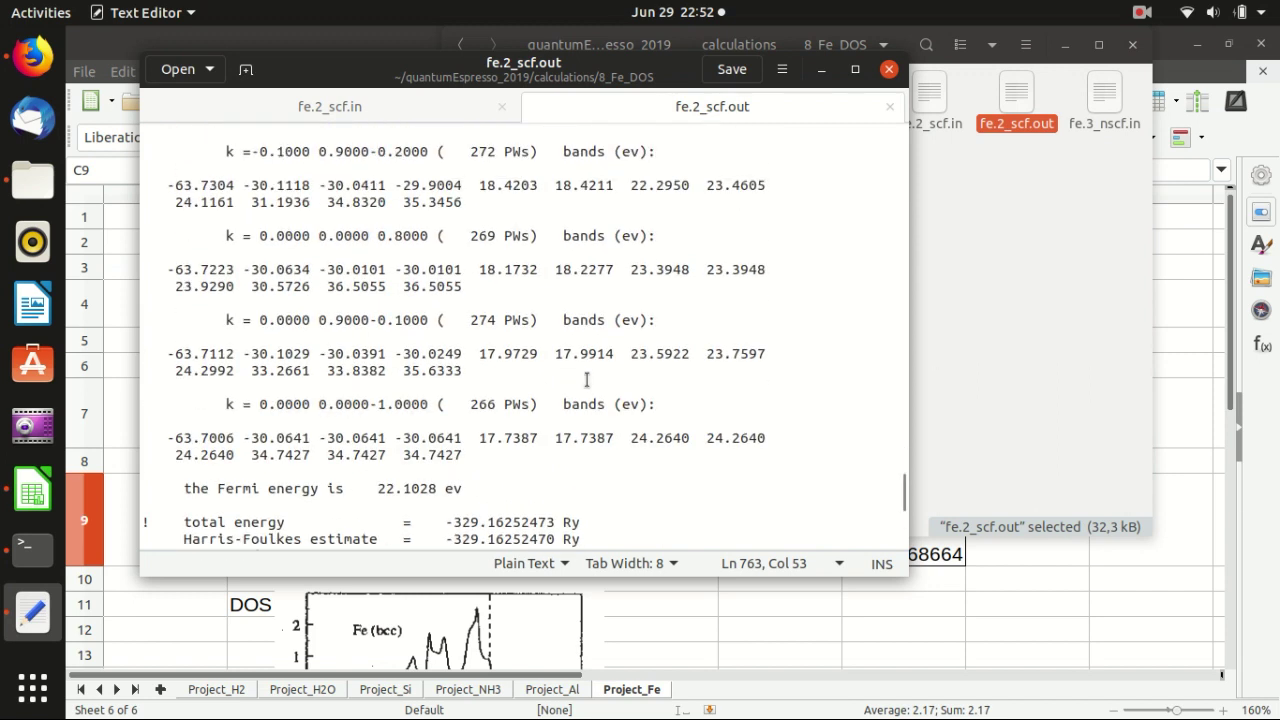
scroll(587, 380, up, 3)
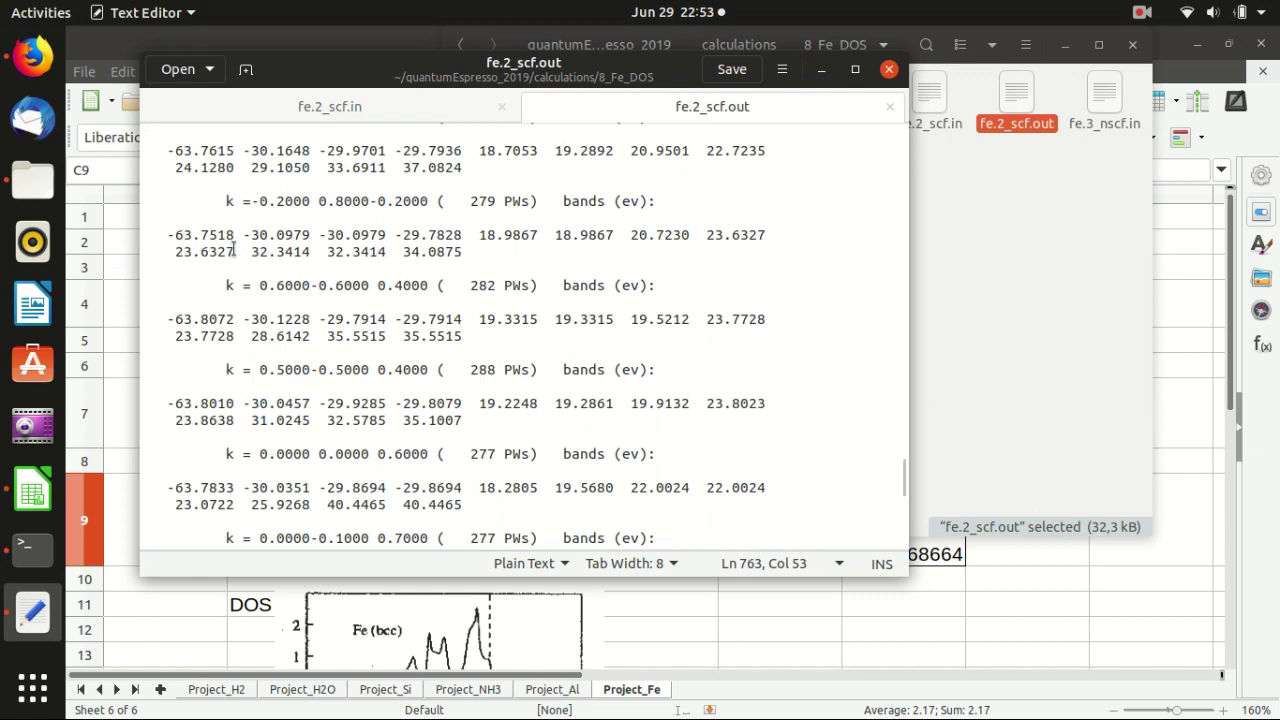
scroll(251, 256, down, 5)
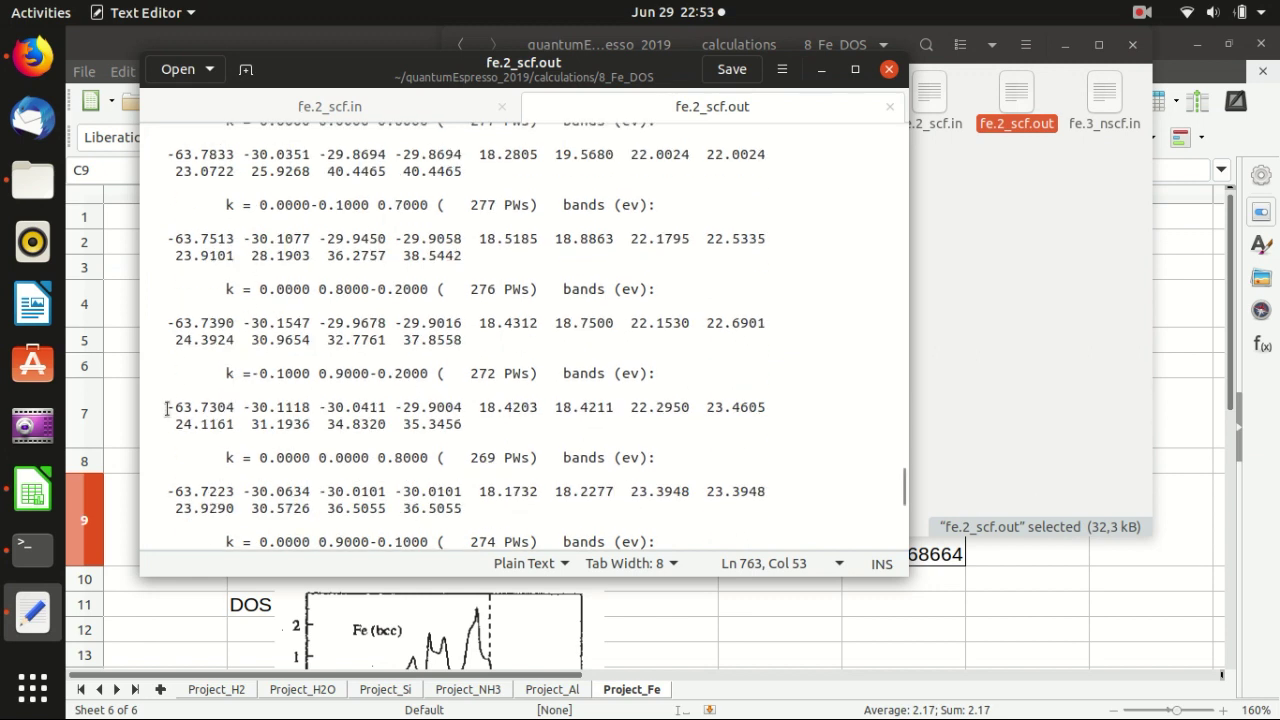
drag(166, 407, 476, 434)
click(411, 424)
drag(171, 407, 230, 407)
click(460, 424)
- Check the highest band energy 44.6498, then close fe.2_scf.out and fe.2_scf.in
scroll(460, 424, down, 5)
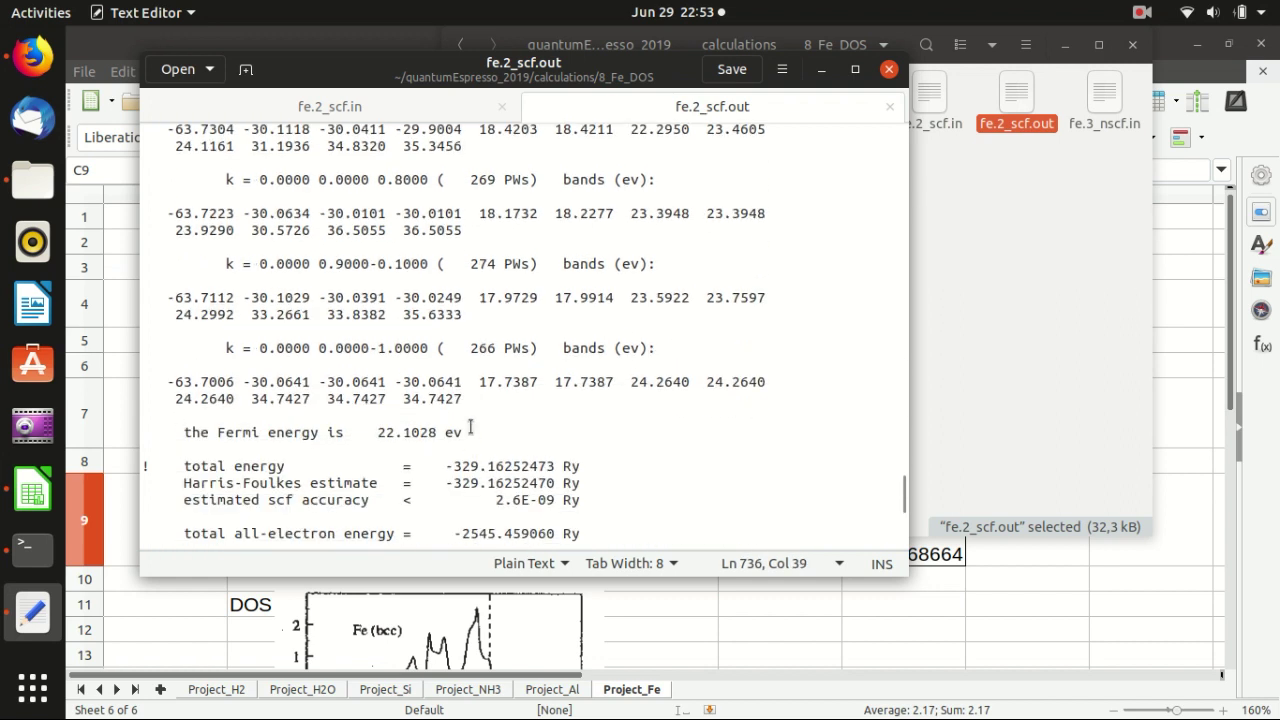
scroll(465, 425, up, 10)
scroll(470, 427, up, 6)
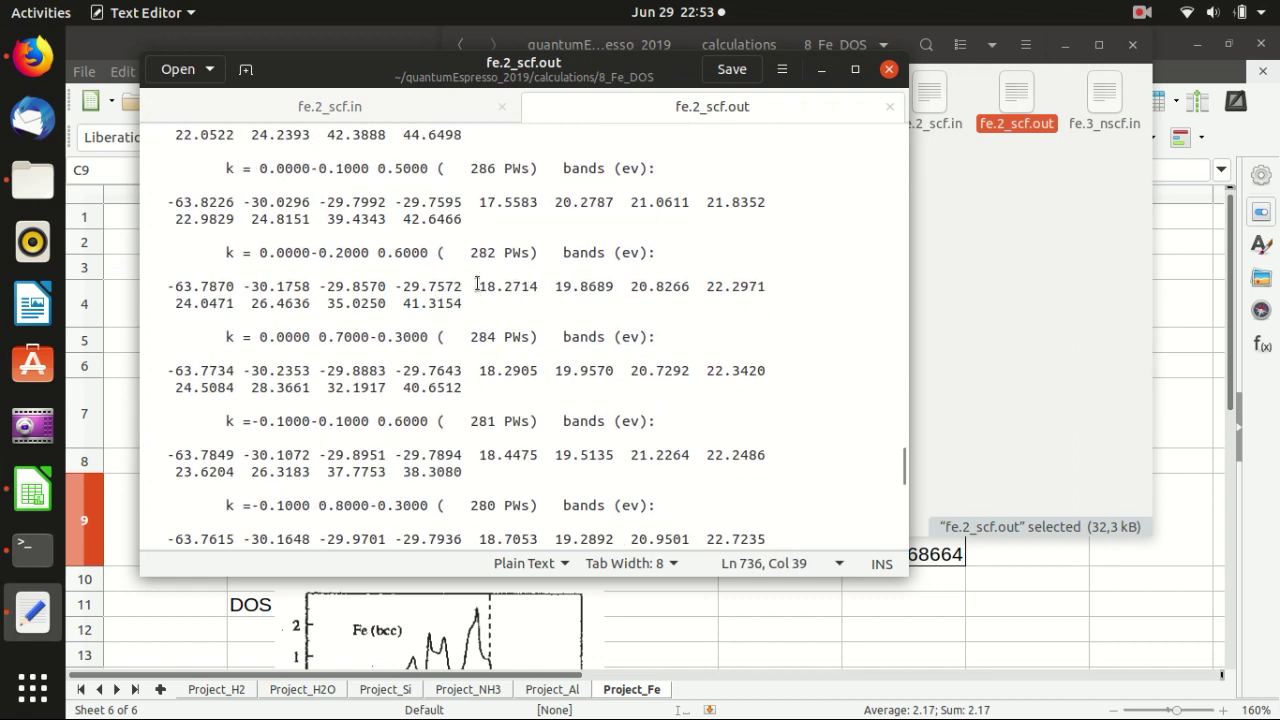
scroll(464, 205, up, 1)
drag(463, 194, 404, 195)
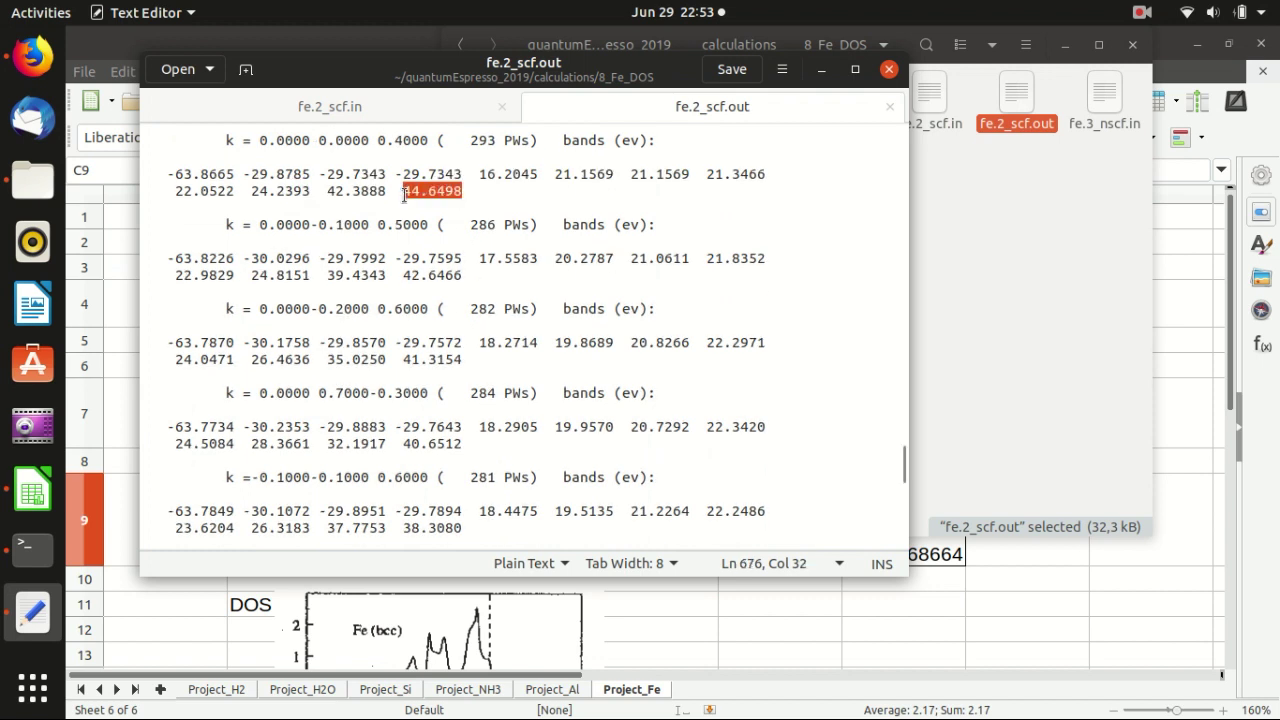
click(889, 108)
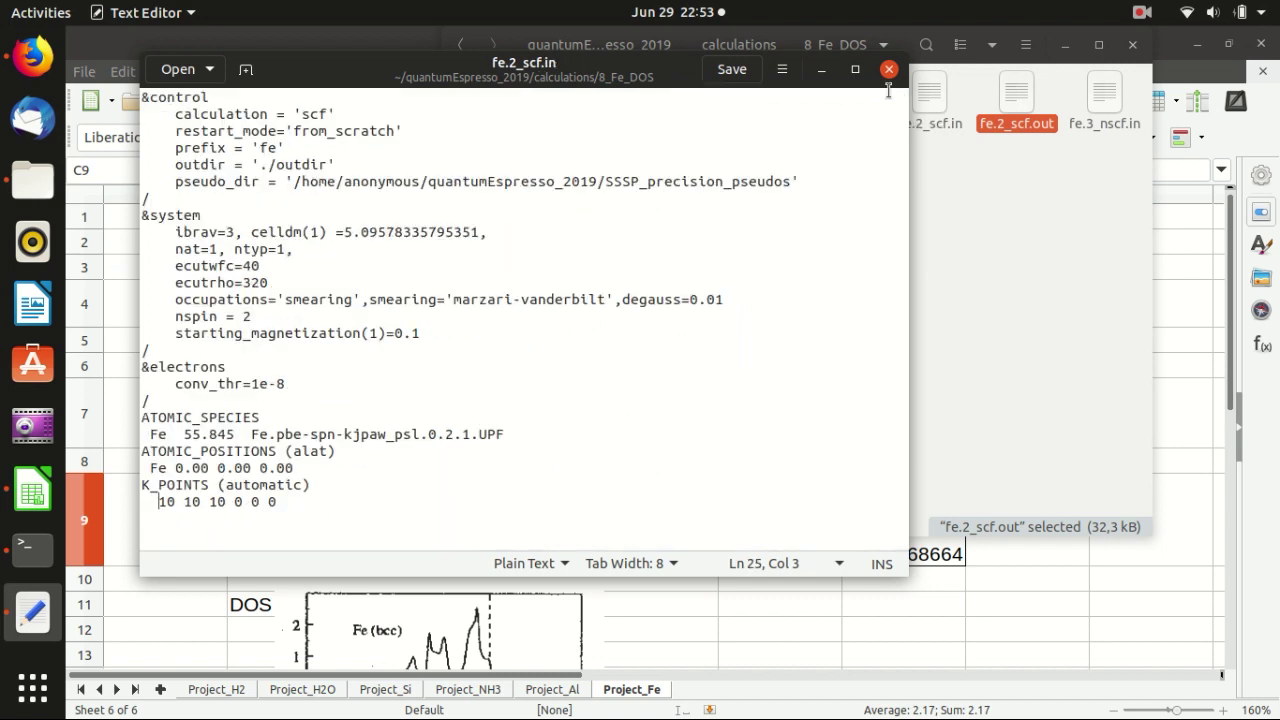
click(889, 69)
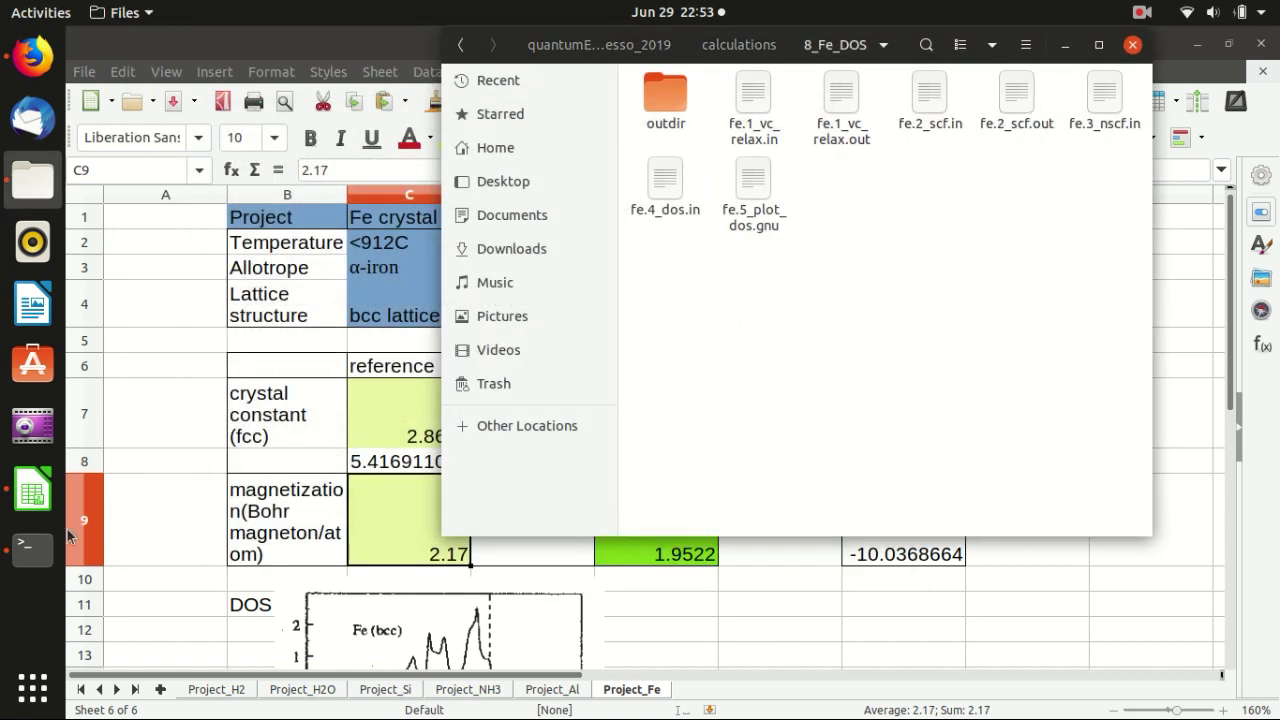
- Open fe.3_nscf.in from 8_Fe_DOS and highlight its 20 20 20 k-point grid
click(30, 543)
click(1133, 211)
double_click(1102, 100)
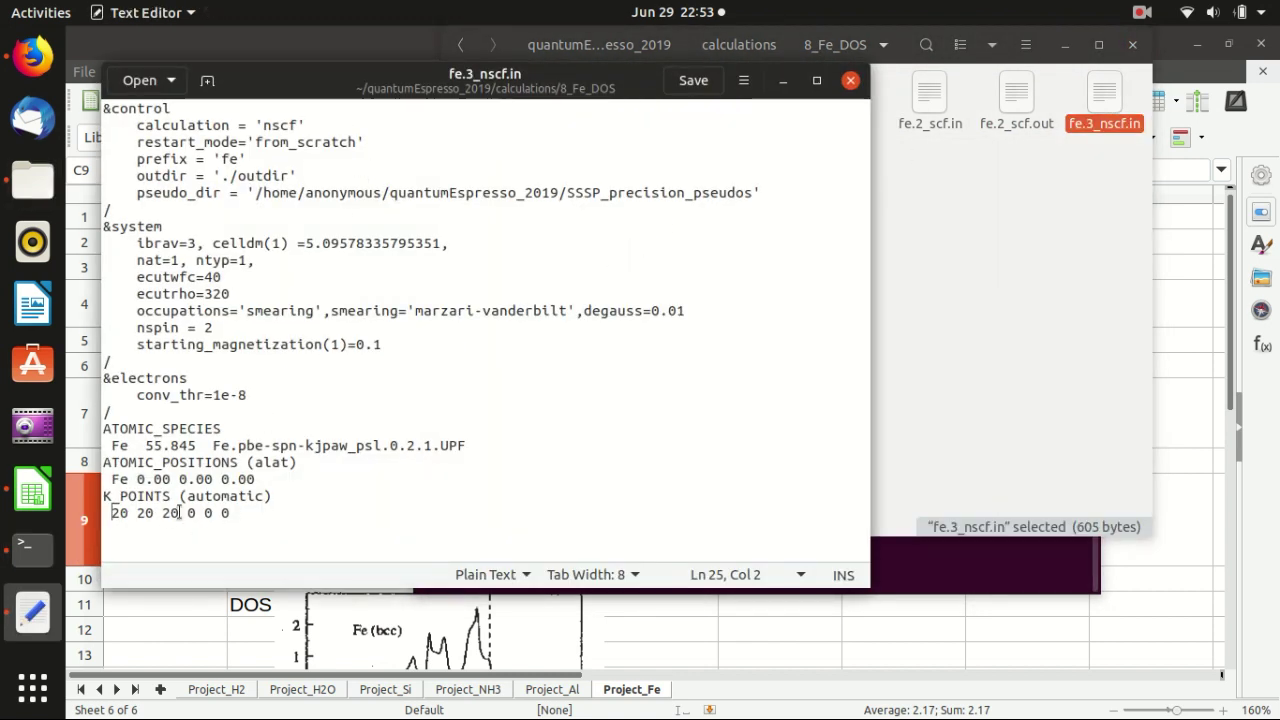
drag(180, 512, 111, 513)
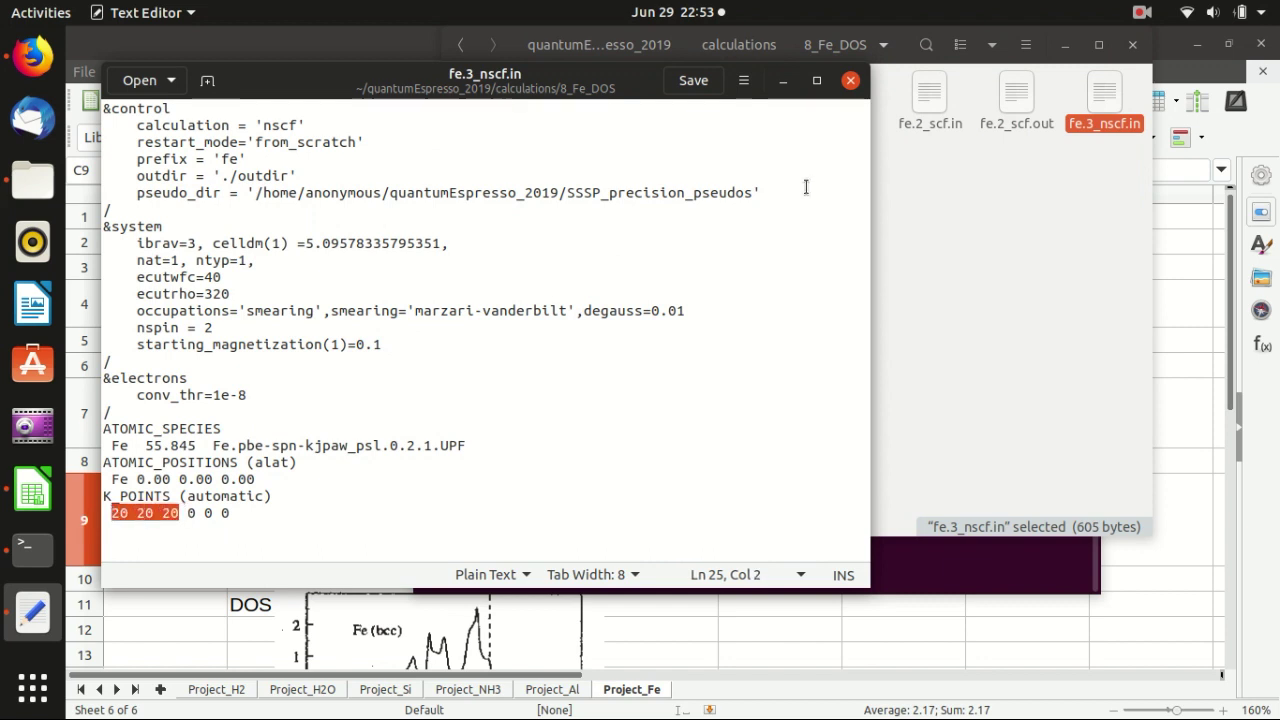
- Close fe.3_nscf.in and rerun the pw.x nscf command, writing output to fe.3_nscf.out
click(850, 80)
click(530, 572)
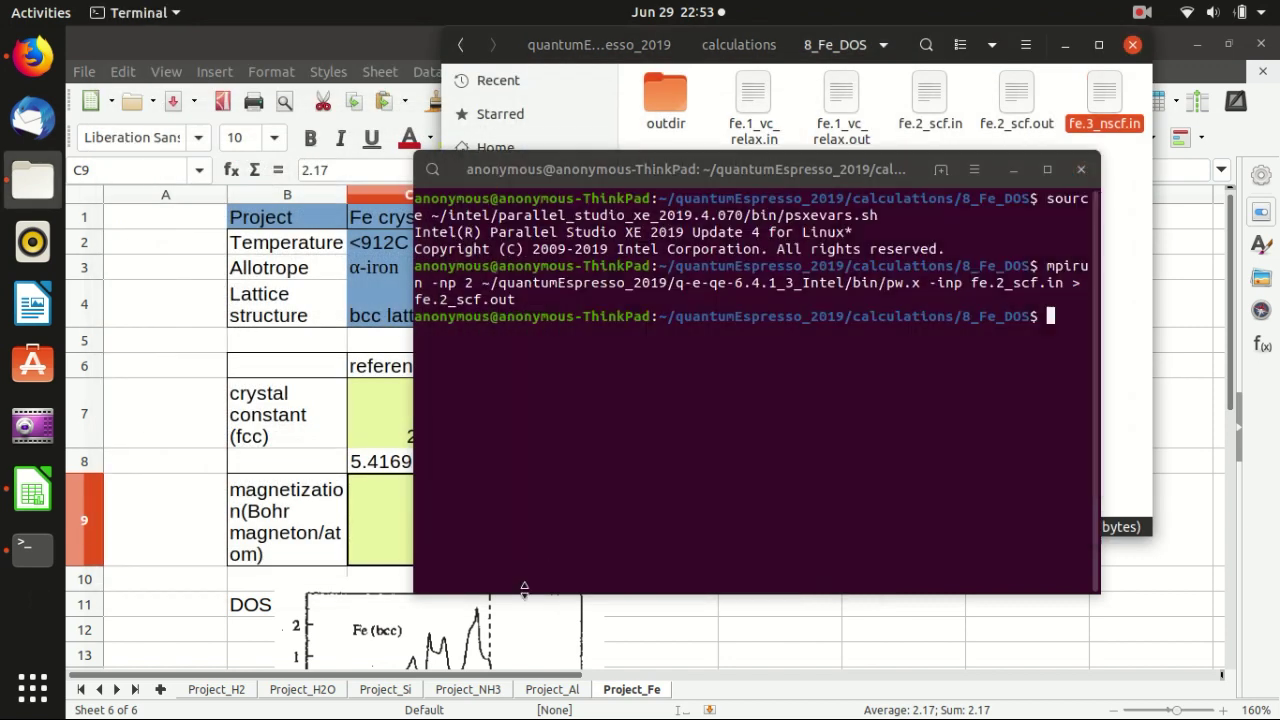
key(Up)
key(Up)
key(Up)
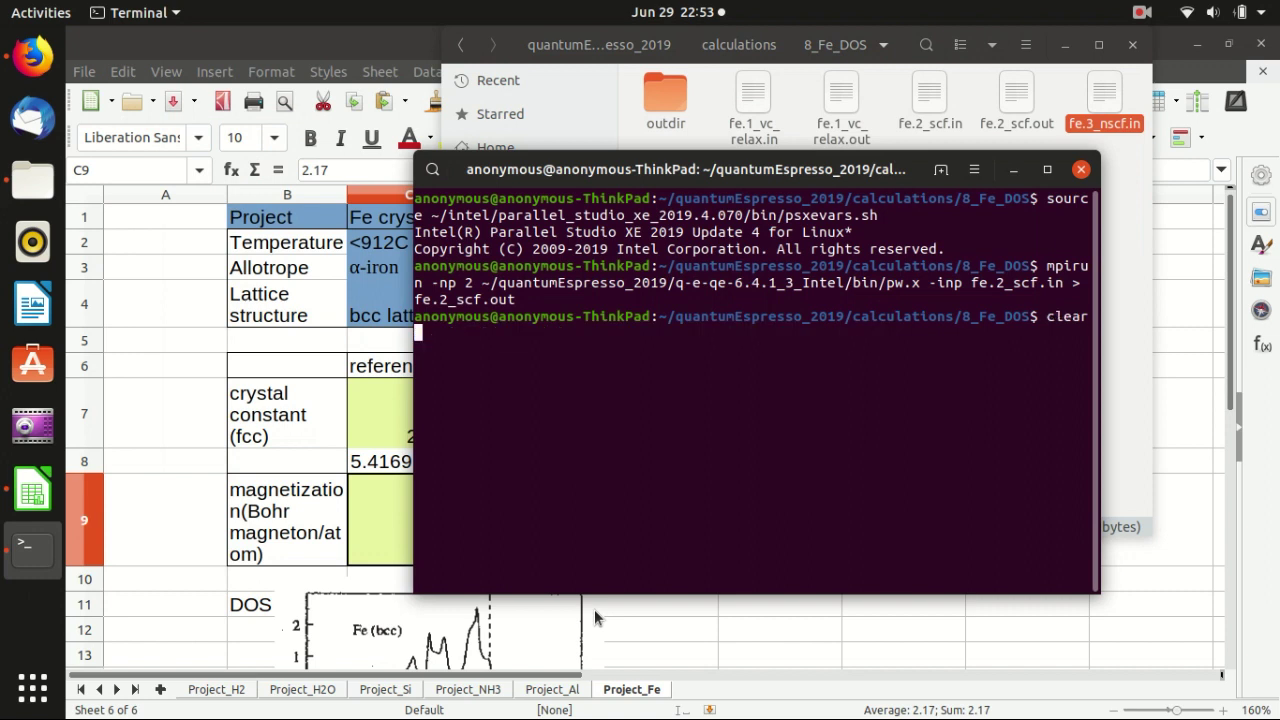
key(Up)
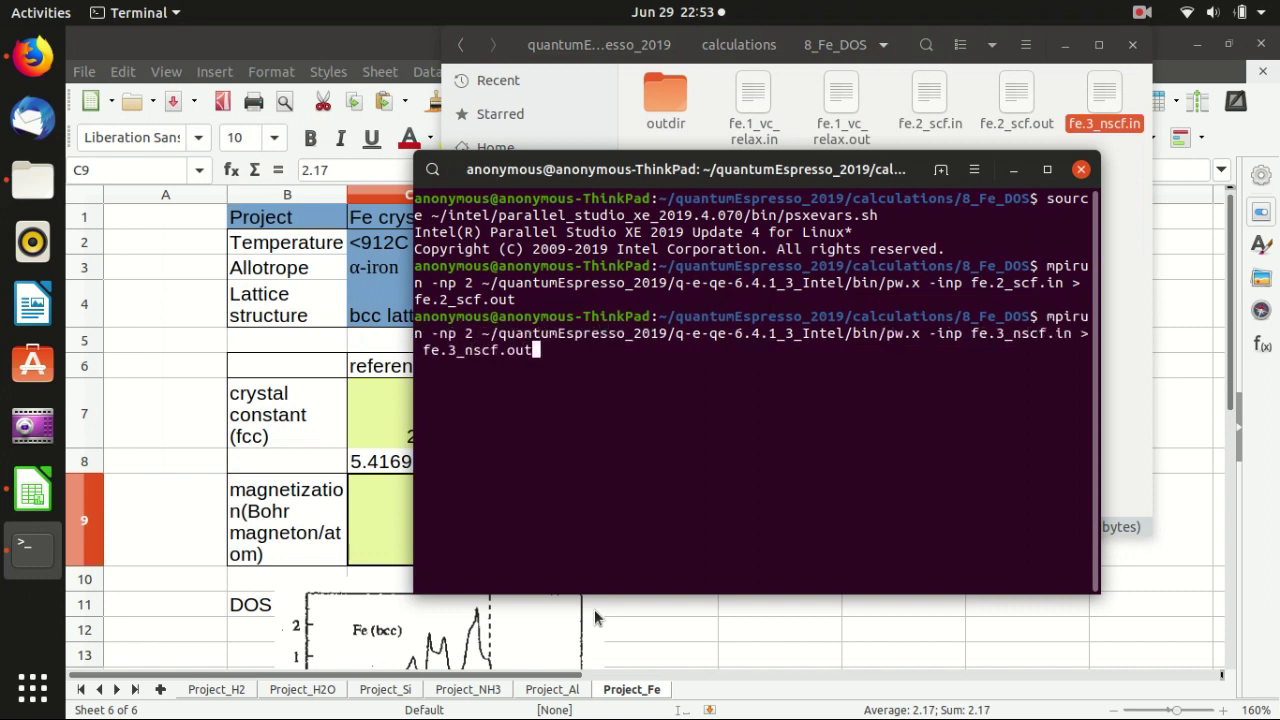
key(Return)
- Move the Terminal aside and check the 8_Fe_DOS folder while the nscf run finishes
drag(795, 180, 522, 180)
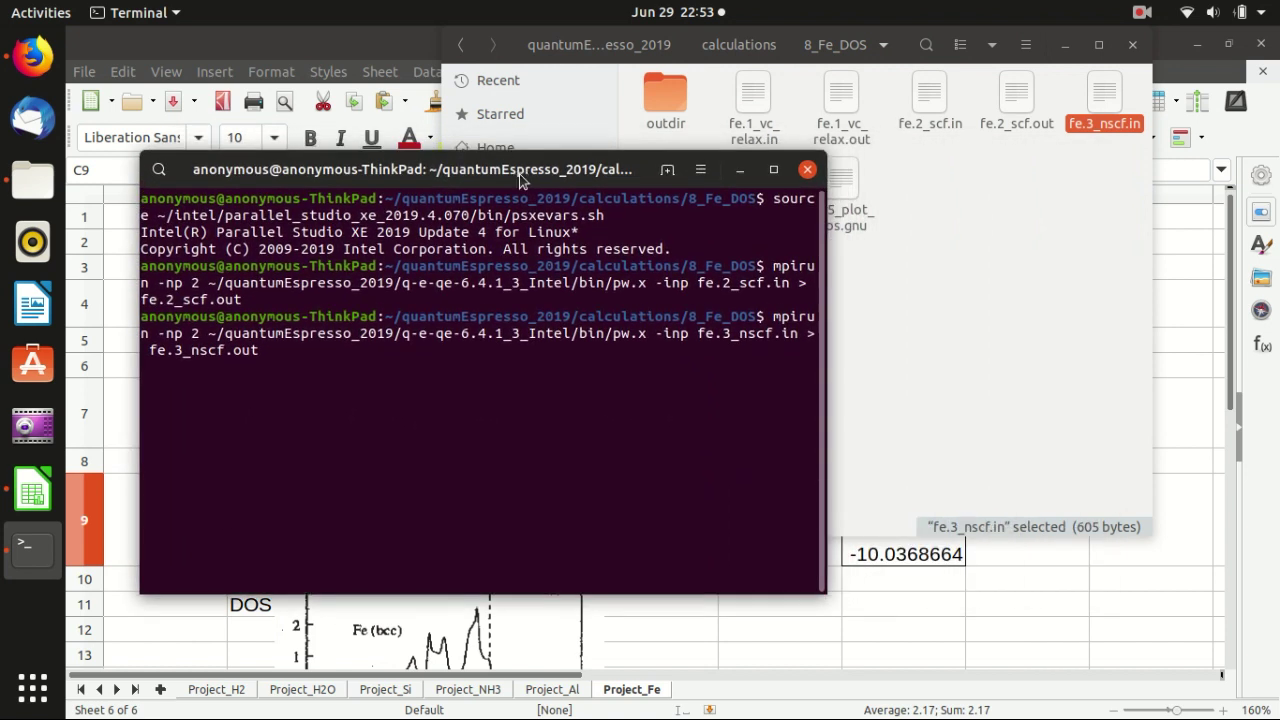
click(933, 314)
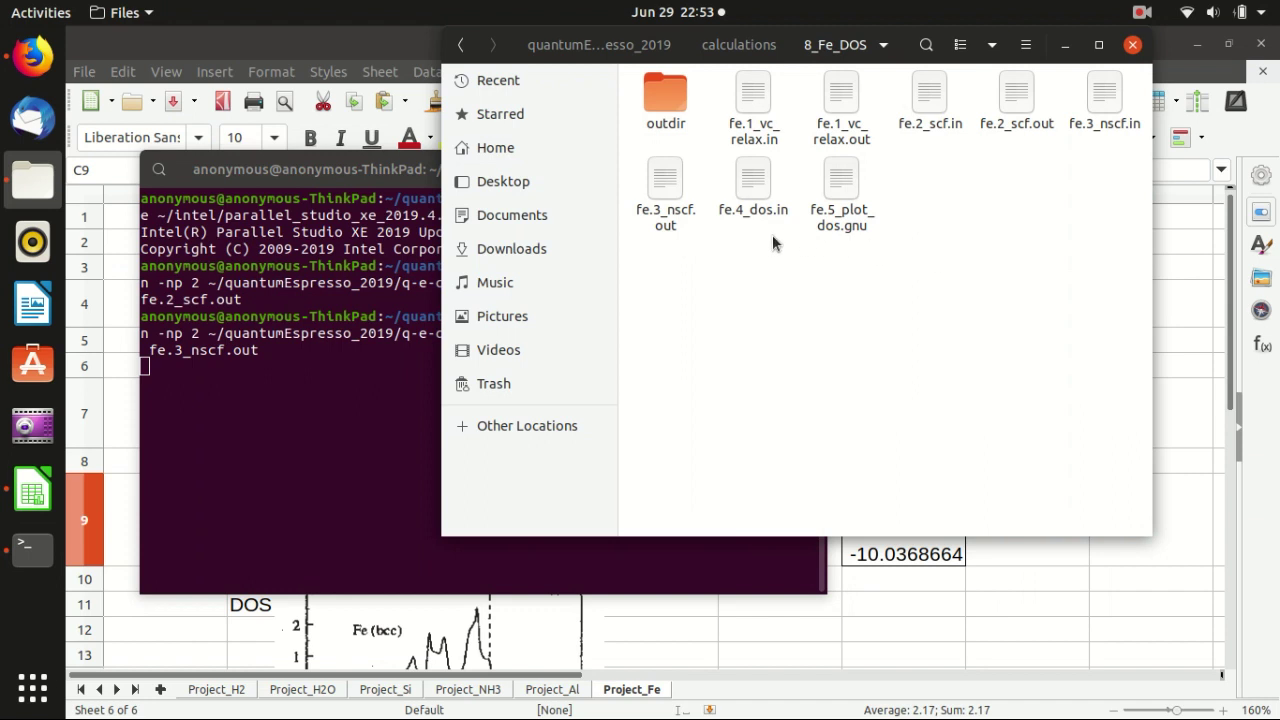
click(363, 383)
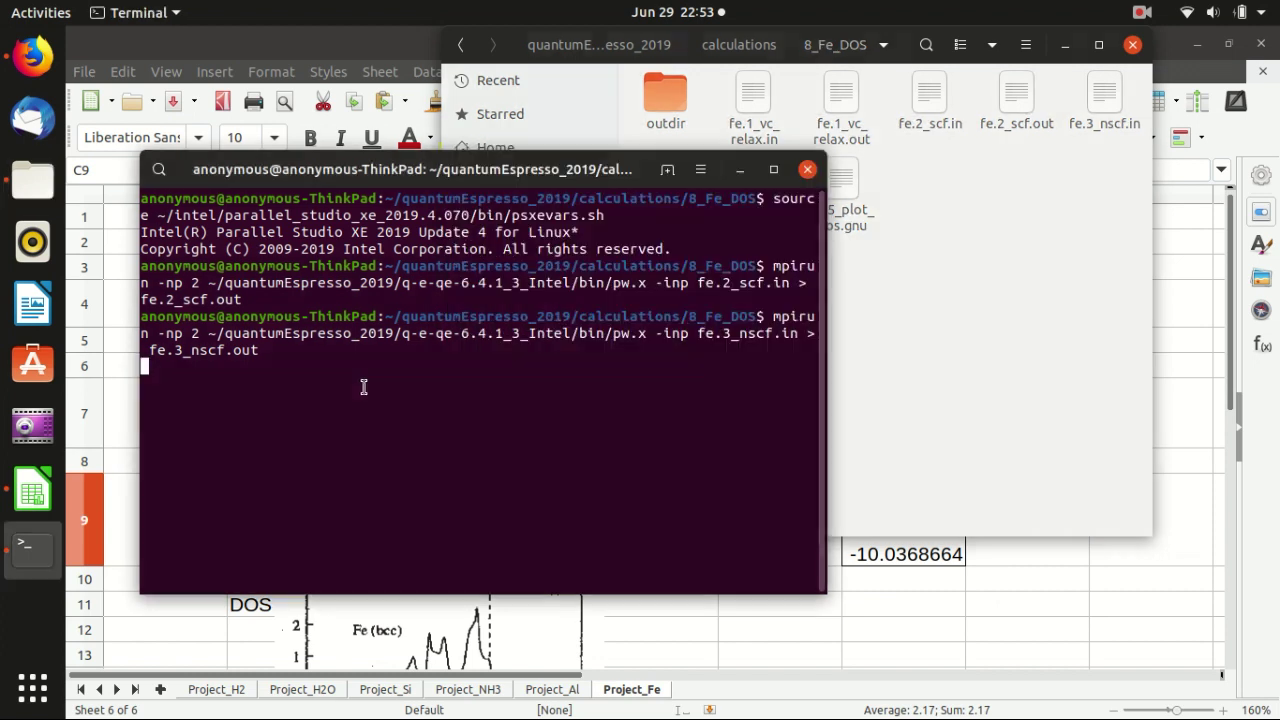
- Open fe.3_nscf.out from the 8_Fe_DOS folder in a maximized editor window
click(931, 351)
double_click(665, 185)
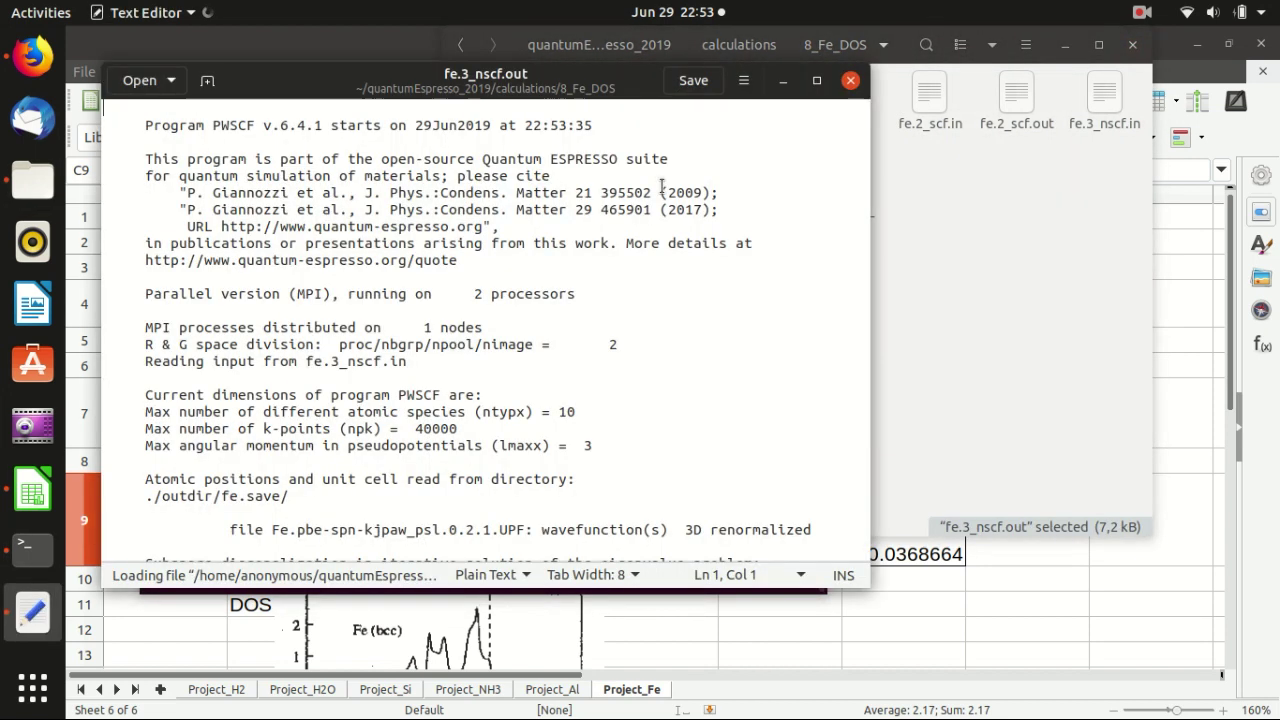
scroll(829, 222, down, 3)
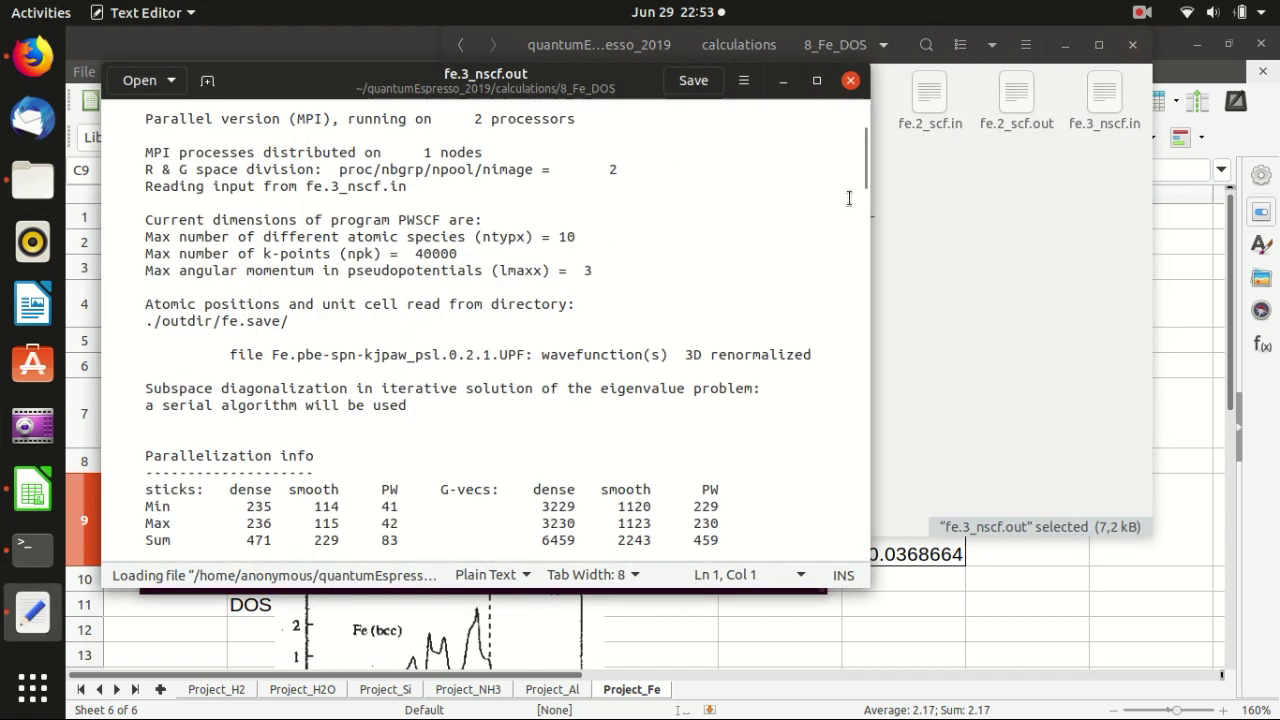
click(816, 80)
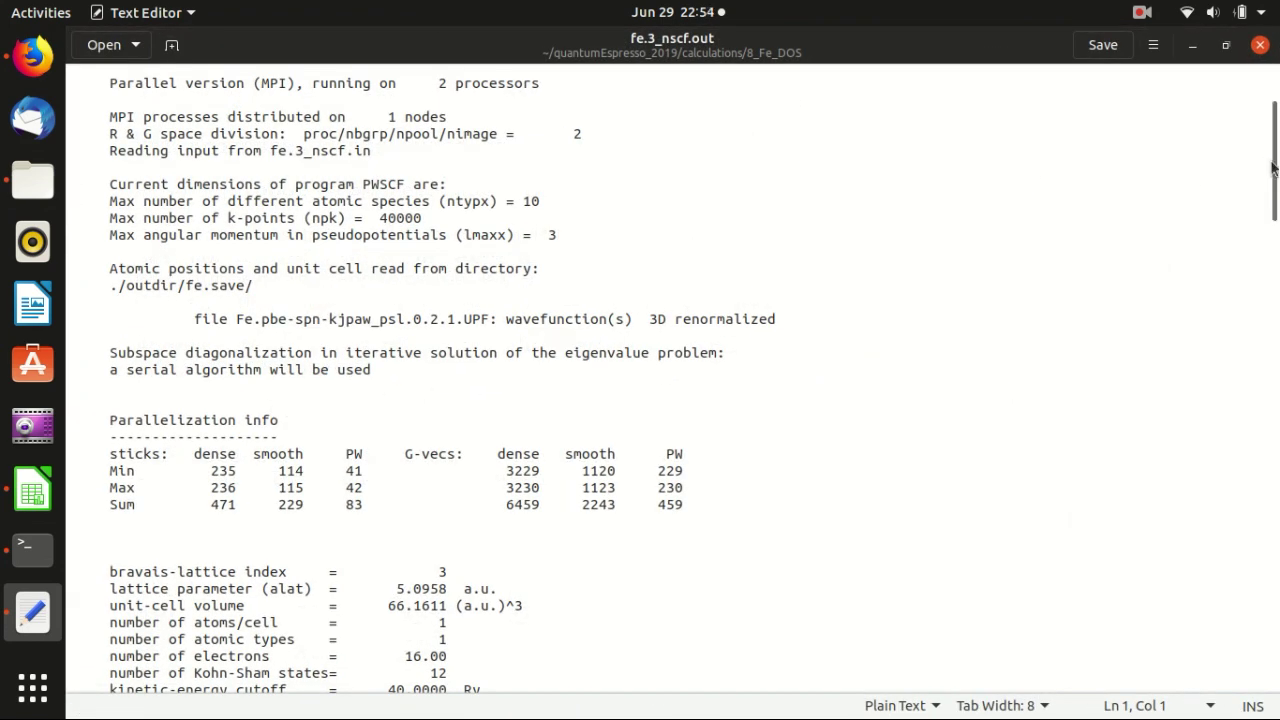
drag(1275, 173, 1236, 467)
- Scroll to the output summary and select the Fermi energy value 22.0896 eV
scroll(417, 334, down, 5)
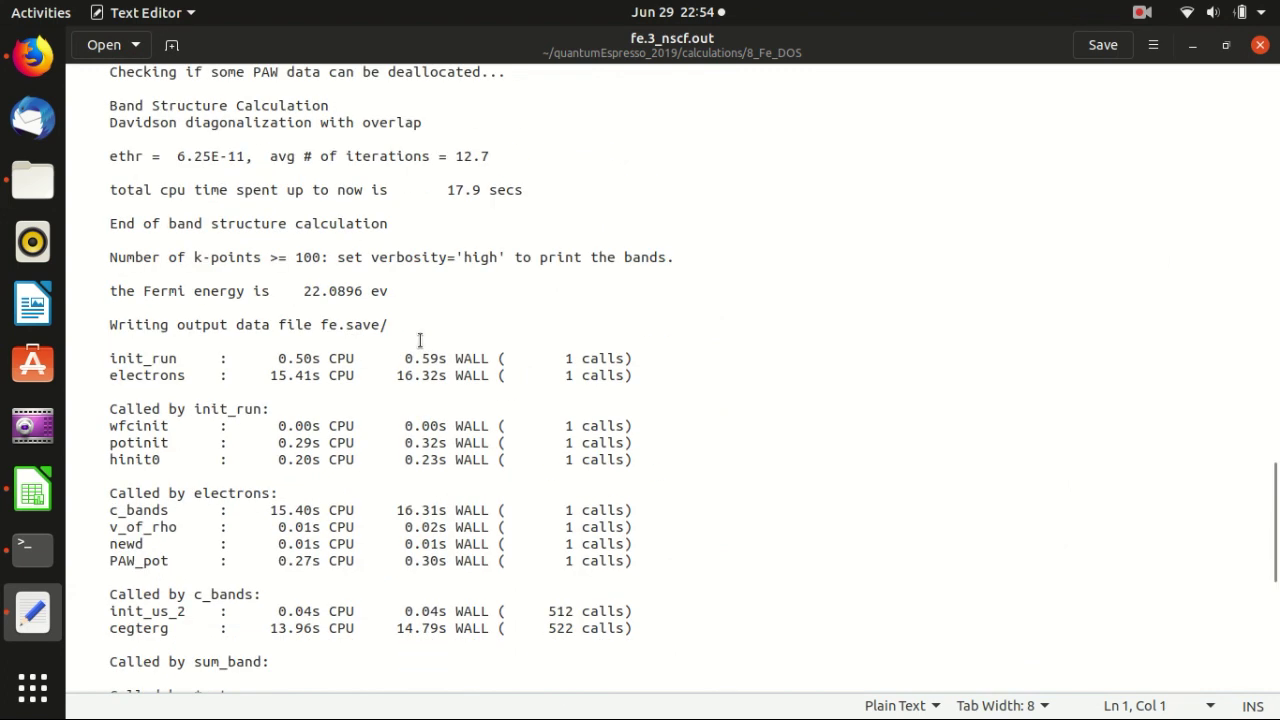
scroll(420, 340, up, 1)
drag(194, 330, 322, 330)
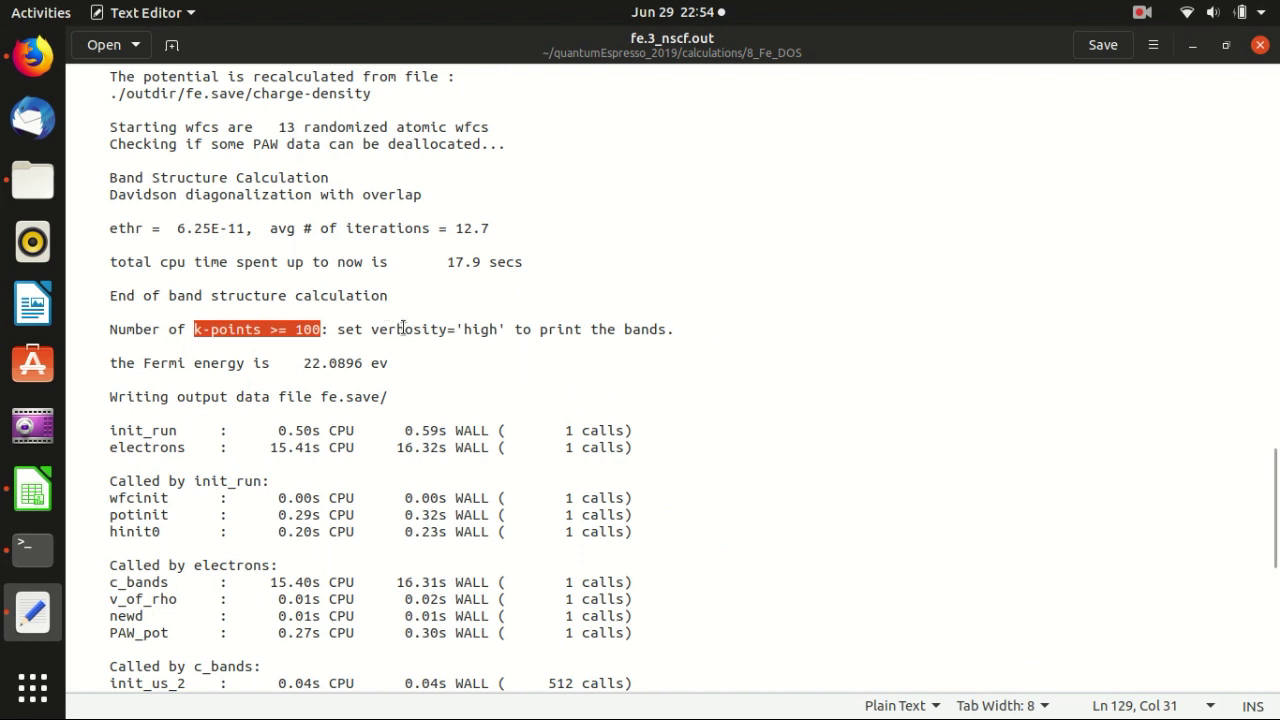
scroll(404, 329, down, 1)
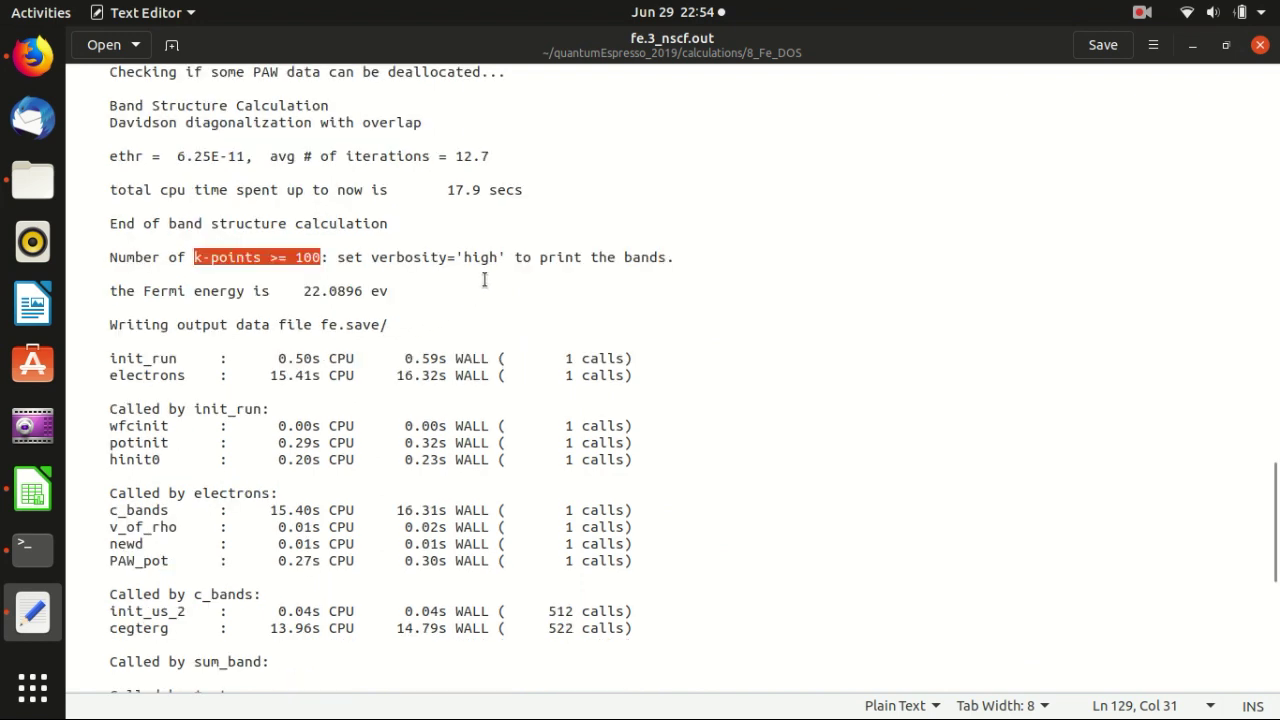
click(337, 290)
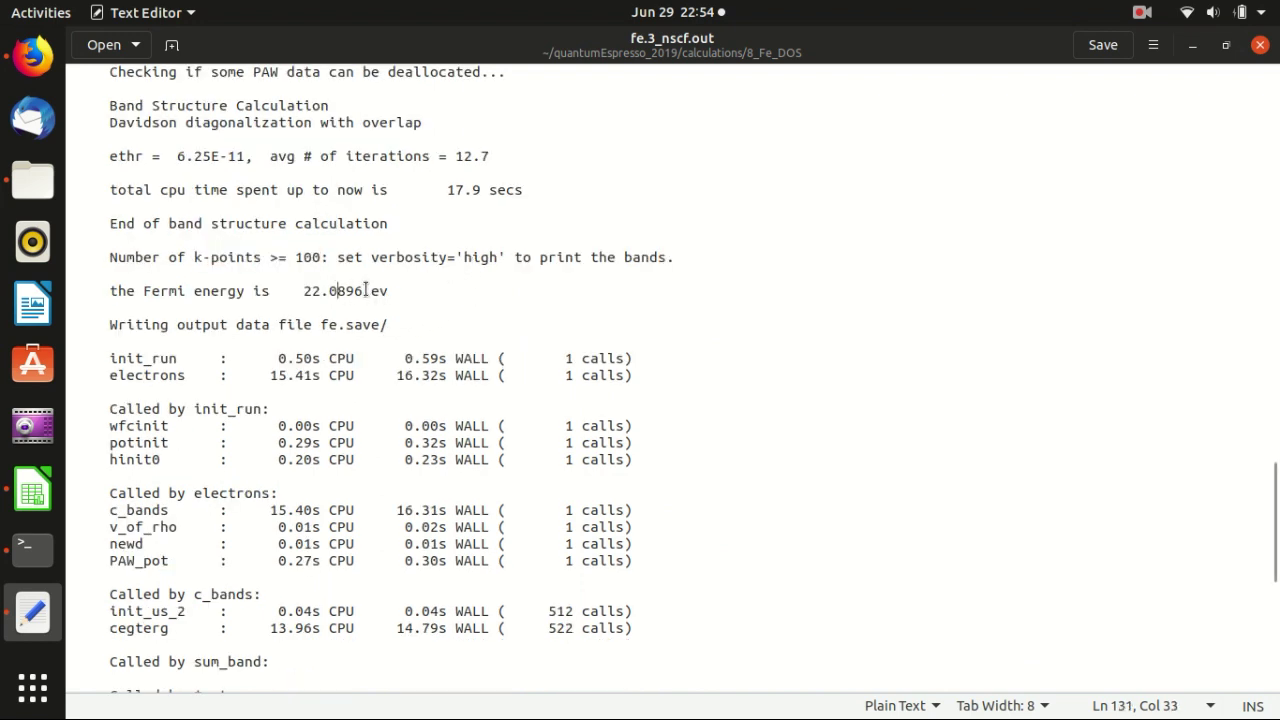
drag(363, 290, 303, 291)
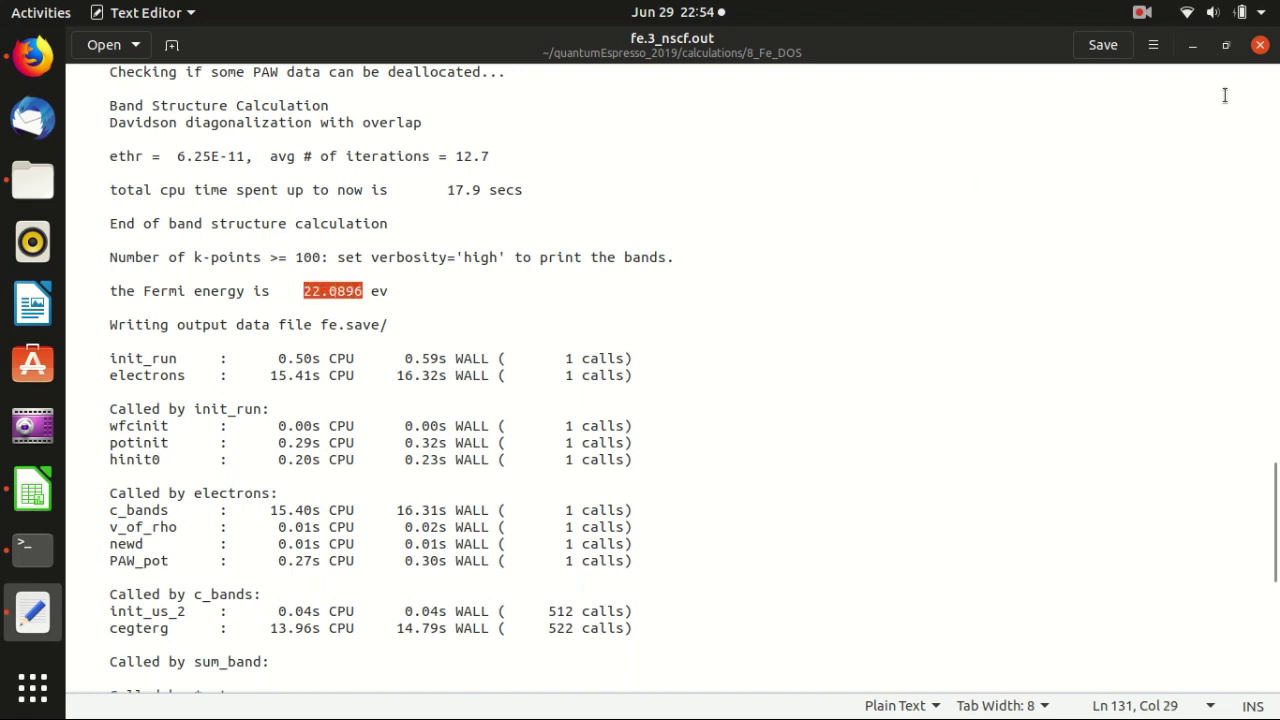
- Close fe.3_nscf.out and open fe.4_dos.in in a smaller editor window
click(1260, 45)
click(805, 405)
double_click(760, 180)
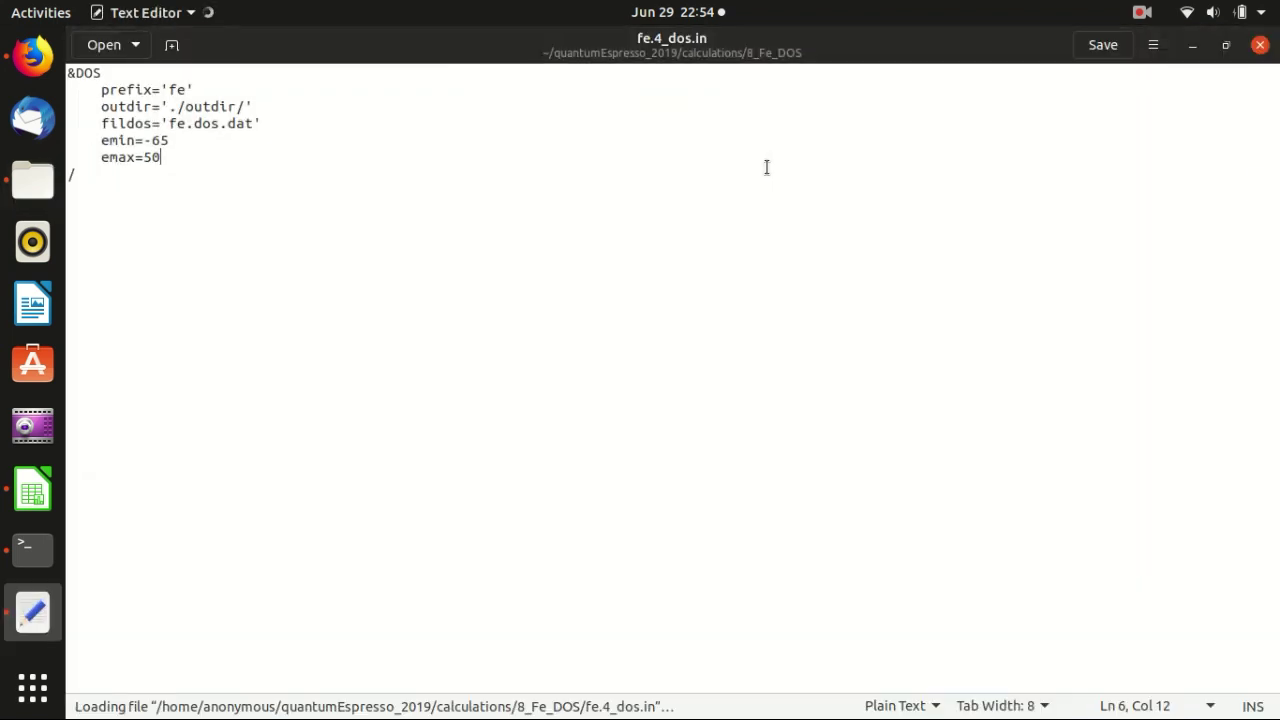
drag(748, 37, 614, 138)
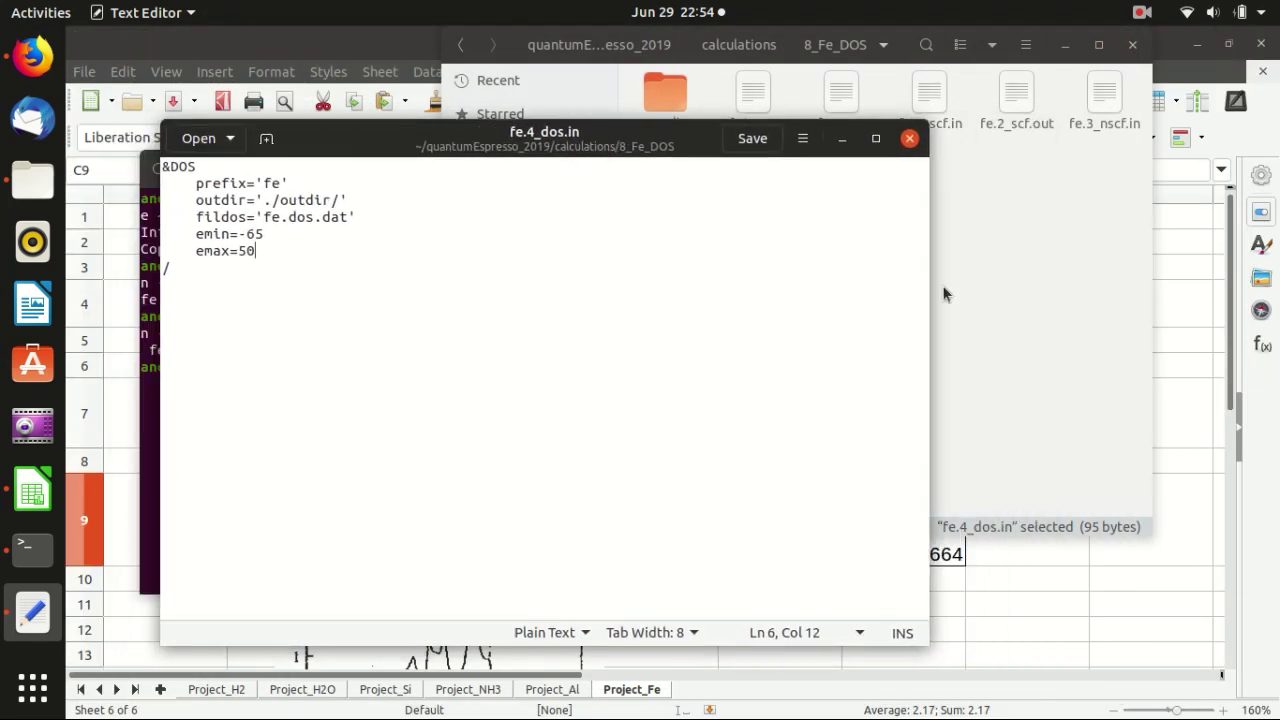
- Review the DOS input's emin=-65, emax=50 and output file fe.dos.dat
double_click(209, 234)
click(216, 259)
double_click(213, 233)
double_click(213, 251)
click(266, 233)
drag(265, 233, 241, 235)
click(260, 251)
drag(350, 217, 264, 217)
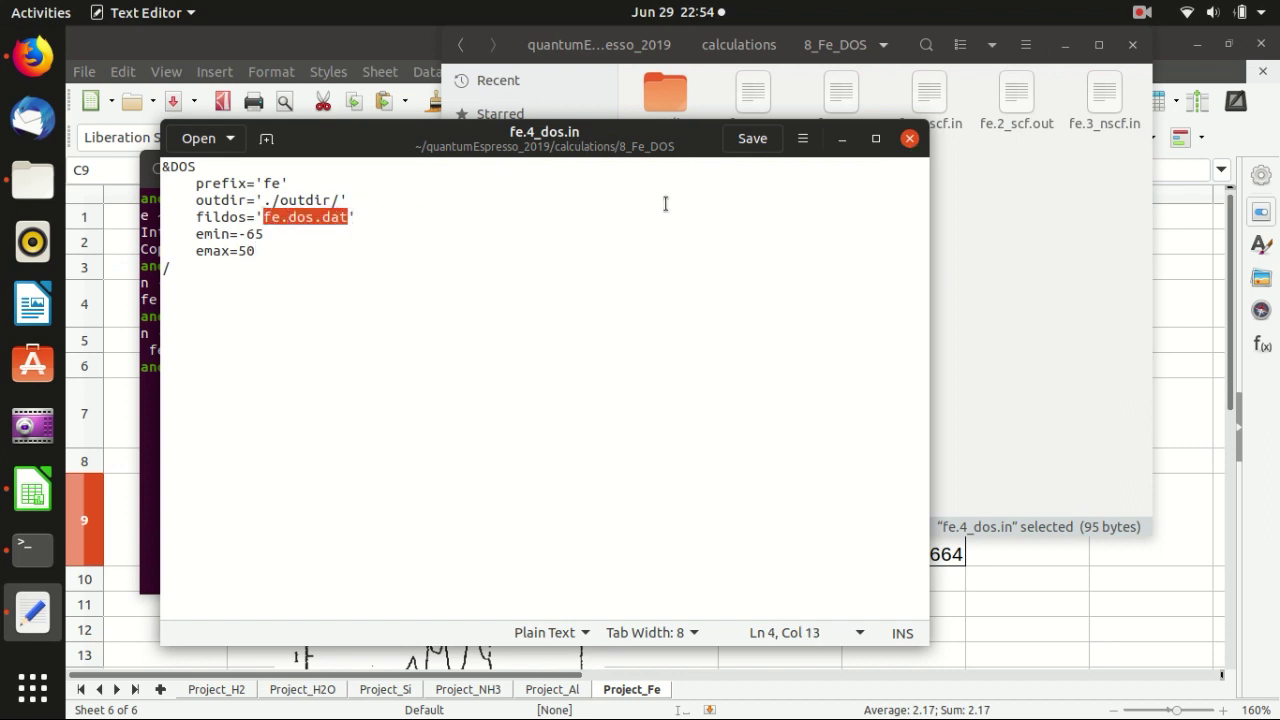
- Close fe.4_dos.in, rerun mpirun dos.x on fe.4_dos.in, and check the folder for fe.dos.dat
click(910, 140)
click(375, 320)
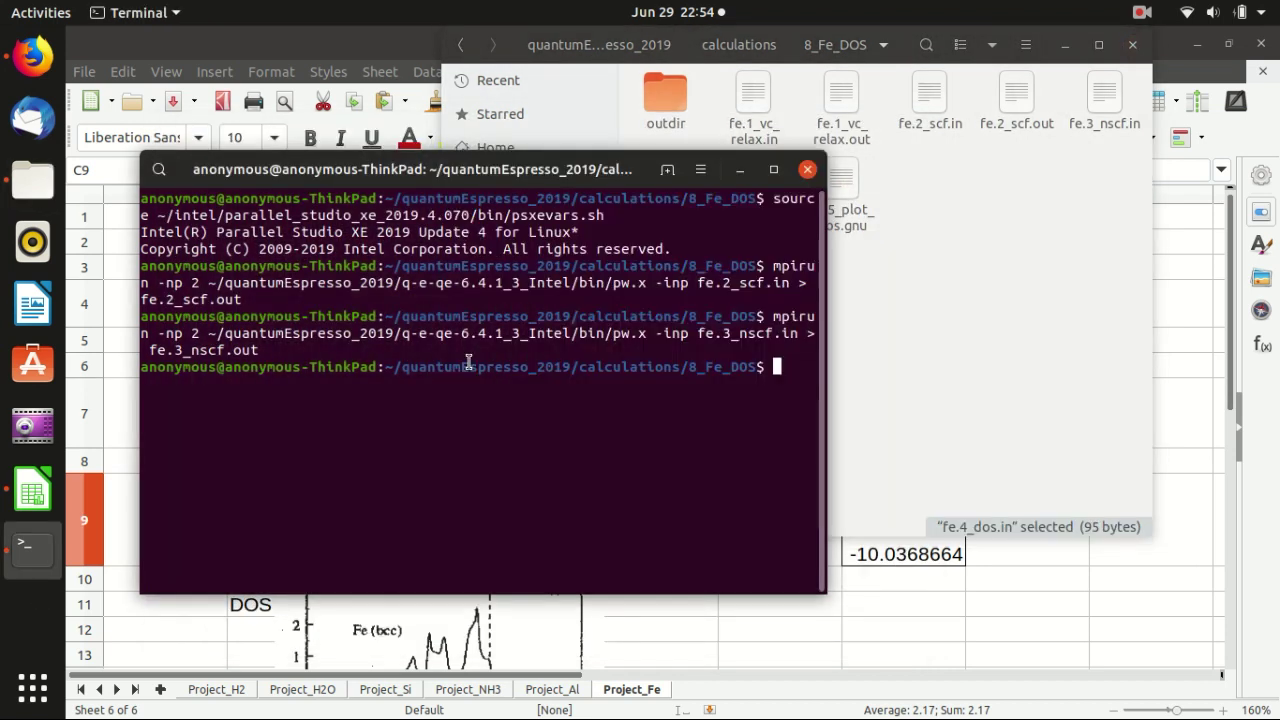
key(Up)
key(Up)
key(Up)
key(Up)
key(Up)
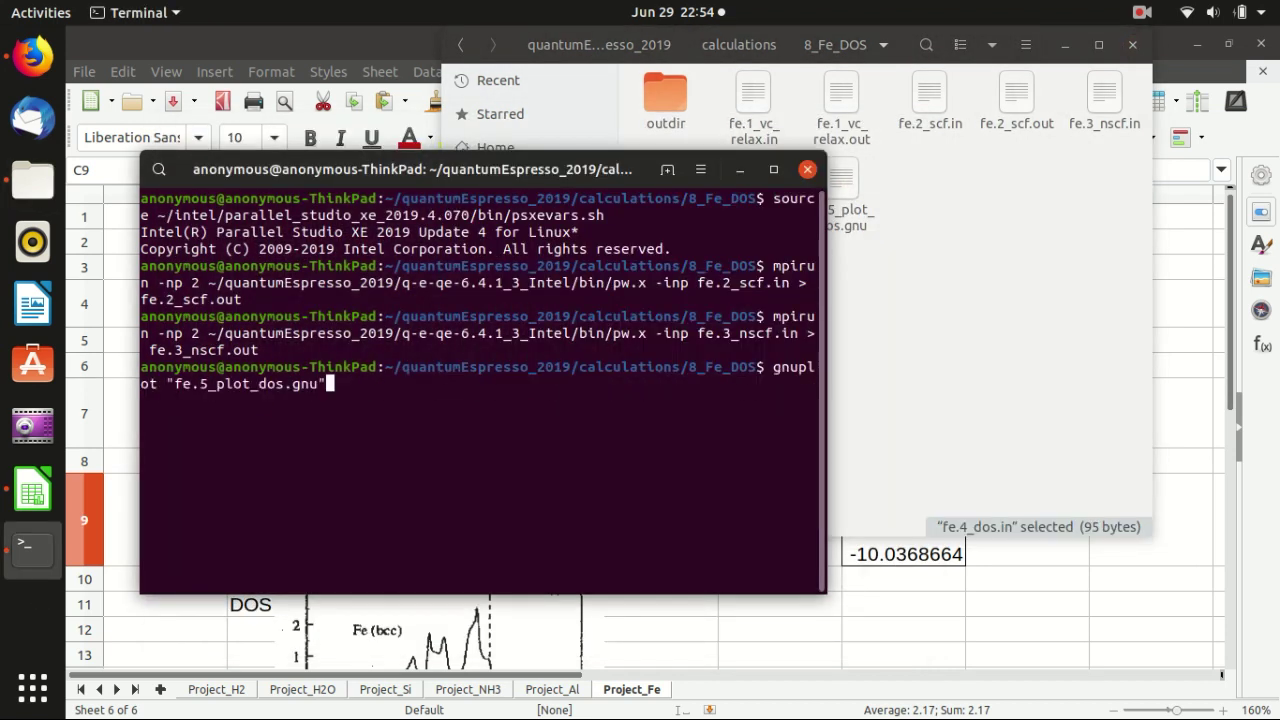
key(Up)
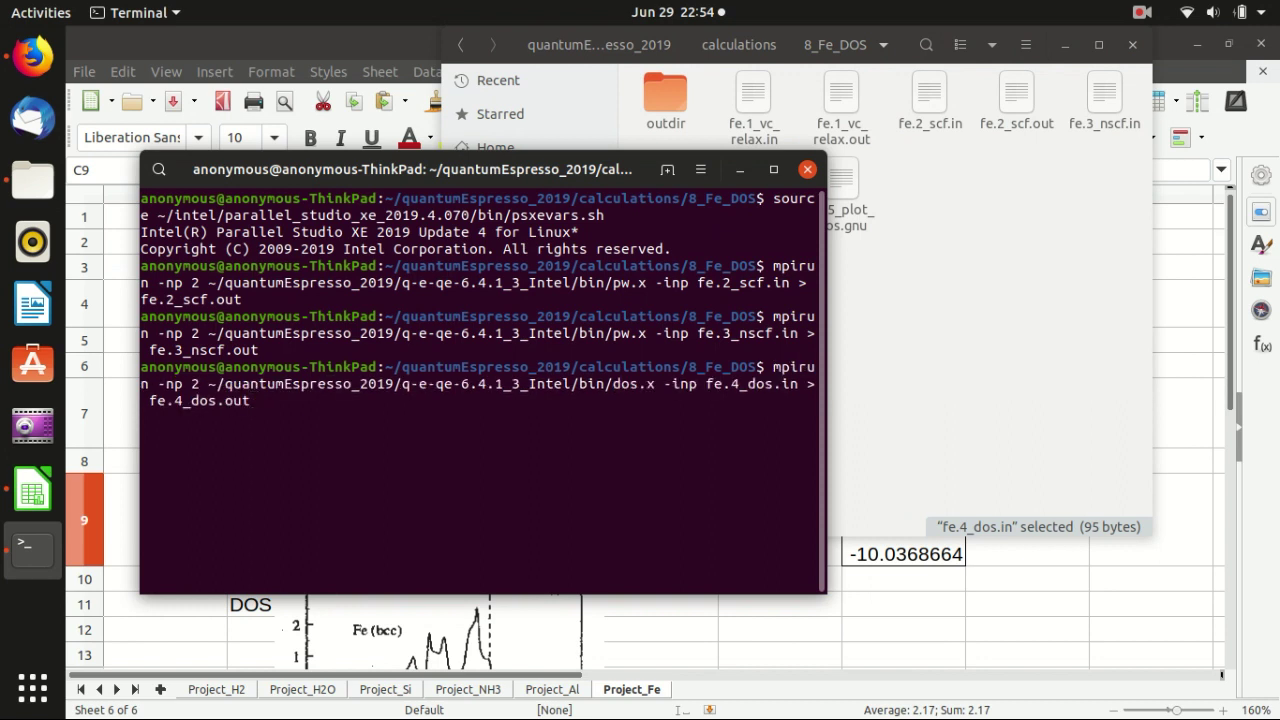
key(Return)
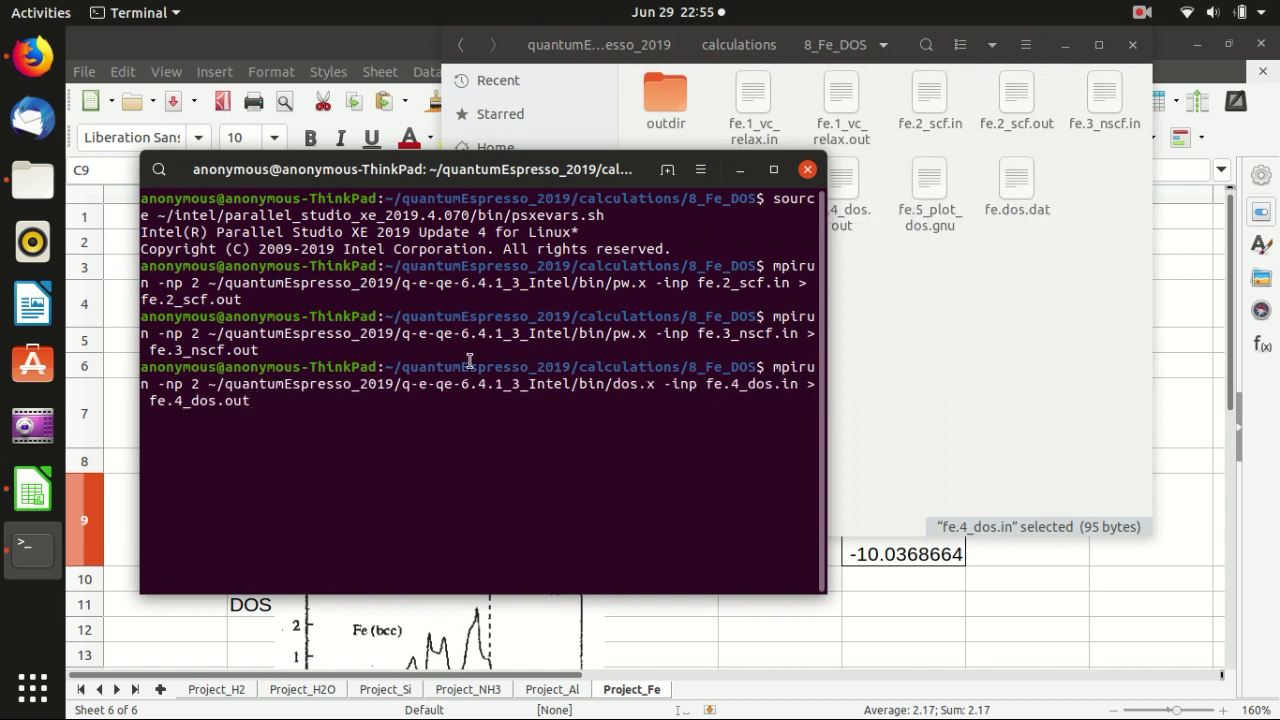
click(948, 350)
double_click(1015, 185)
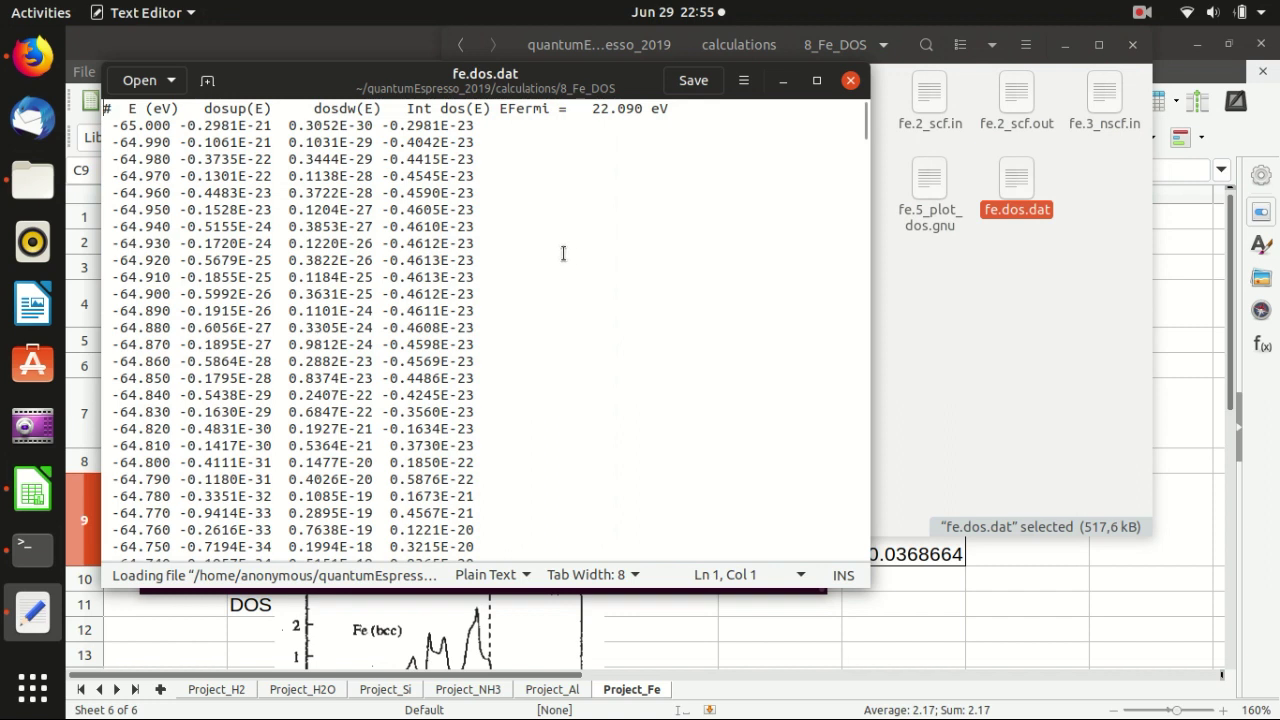
click(563, 253)
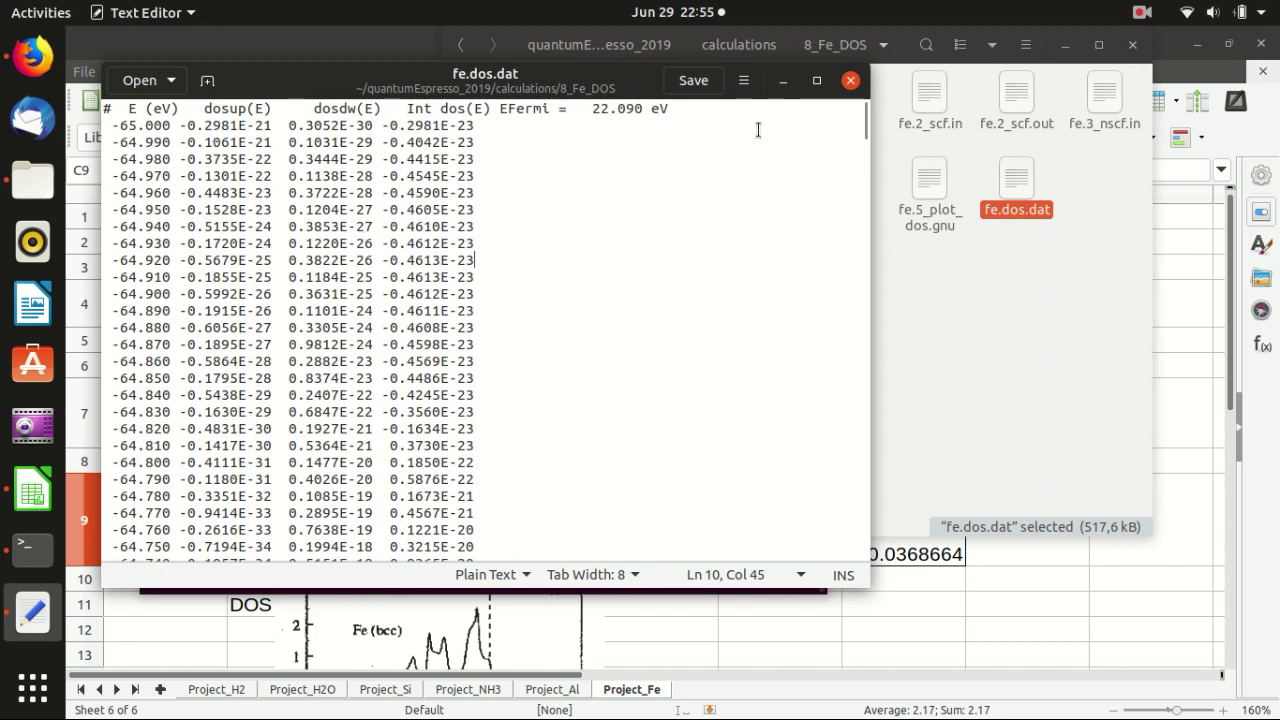
- Close fe.dos.dat, open fe.5_plot_dos.gnu, and review the Fermi-level arrow at 22.090
click(850, 80)
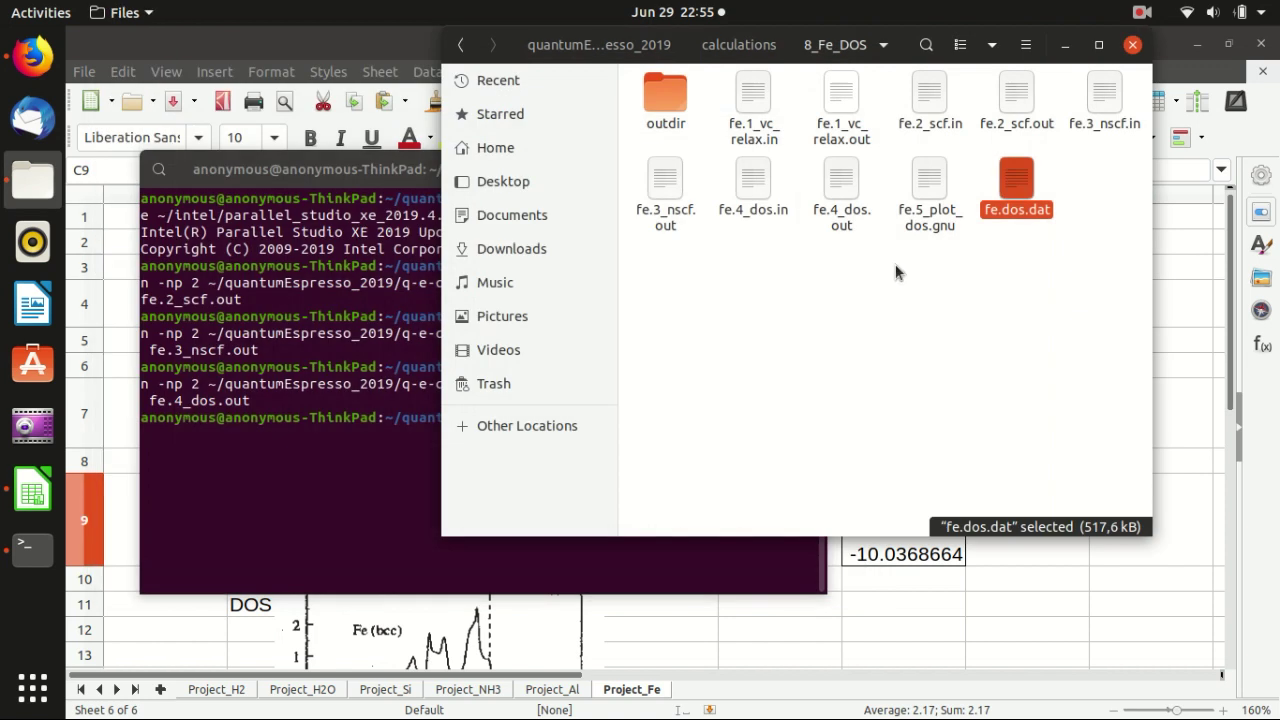
double_click(924, 216)
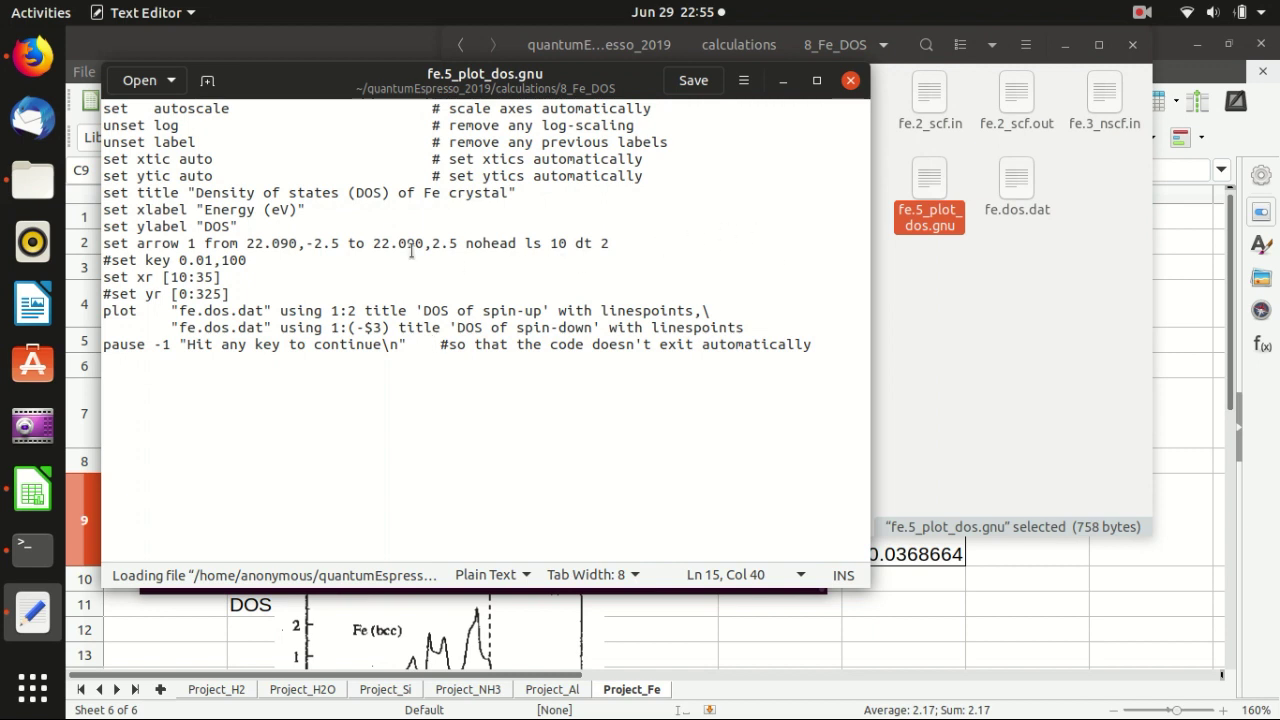
click(268, 224)
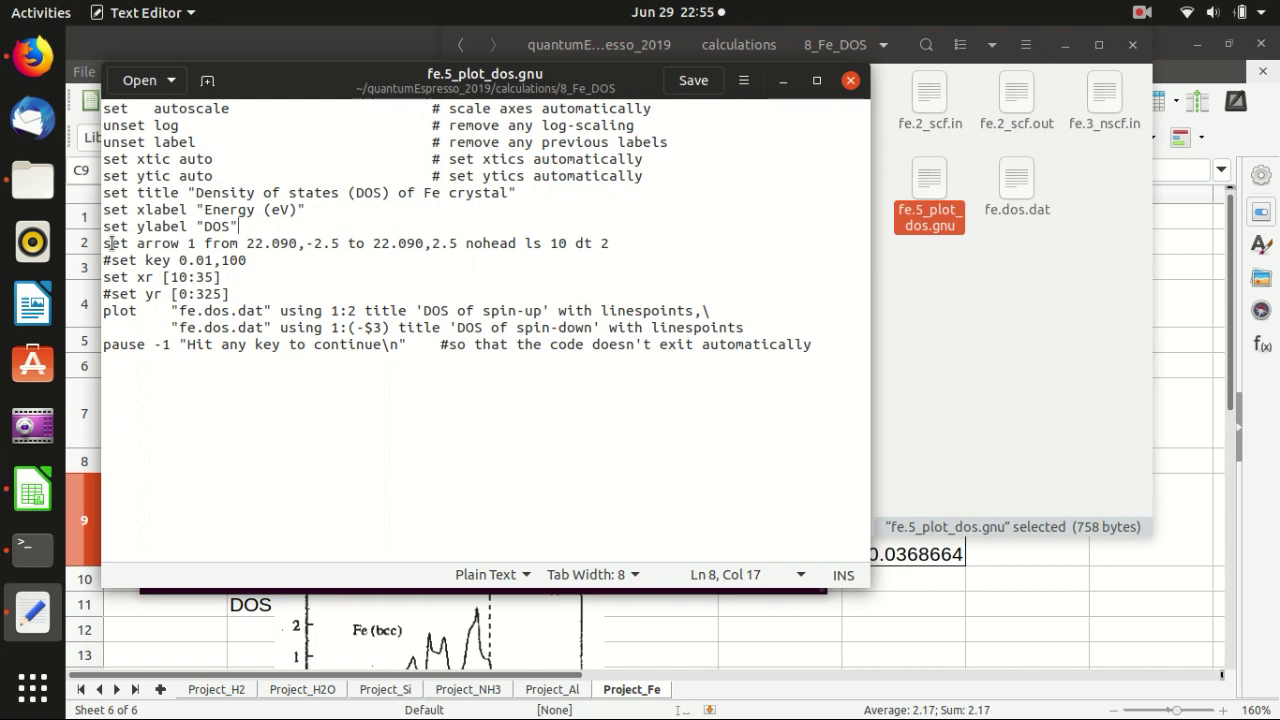
drag(106, 243, 229, 260)
drag(610, 243, 103, 243)
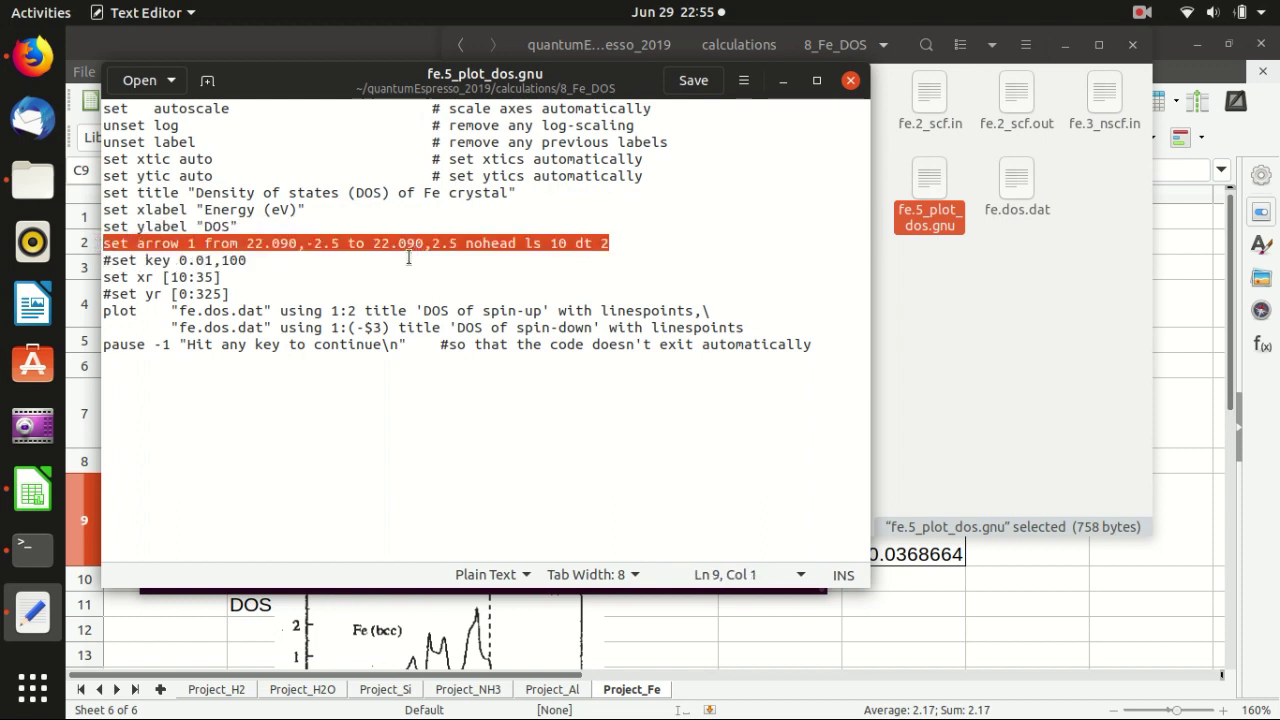
click(279, 256)
drag(248, 243, 298, 243)
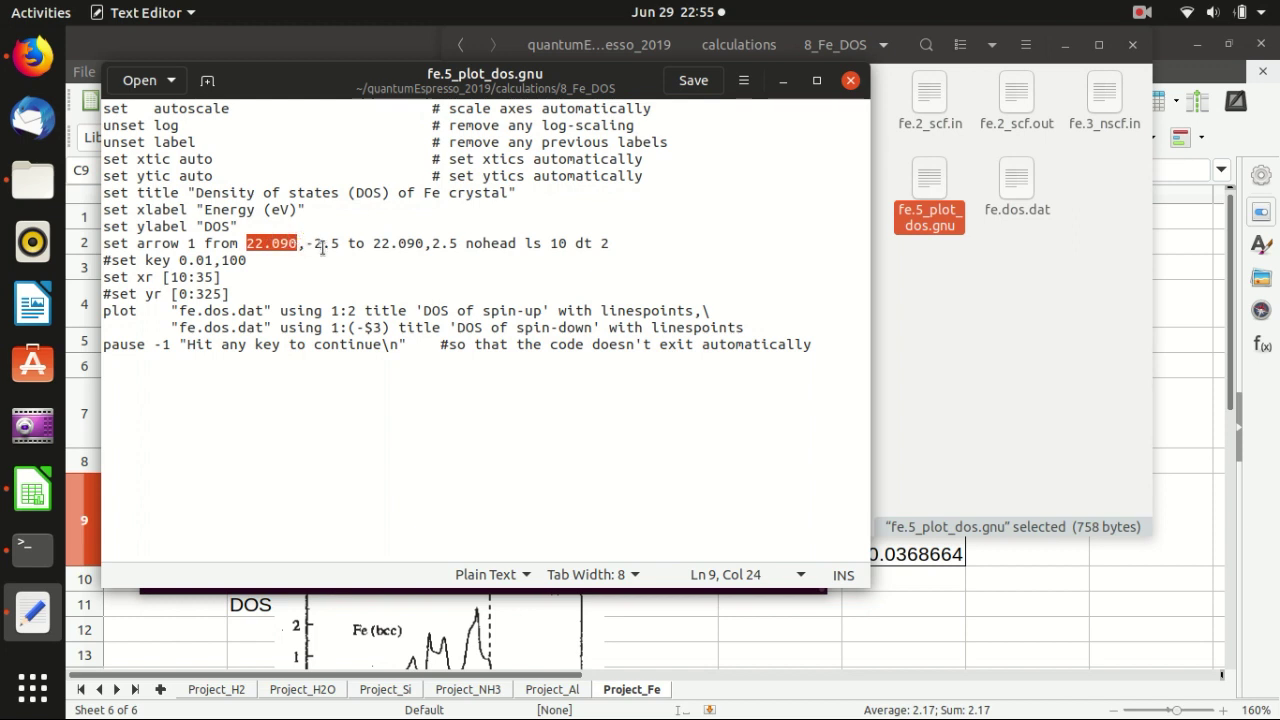
click(306, 261)
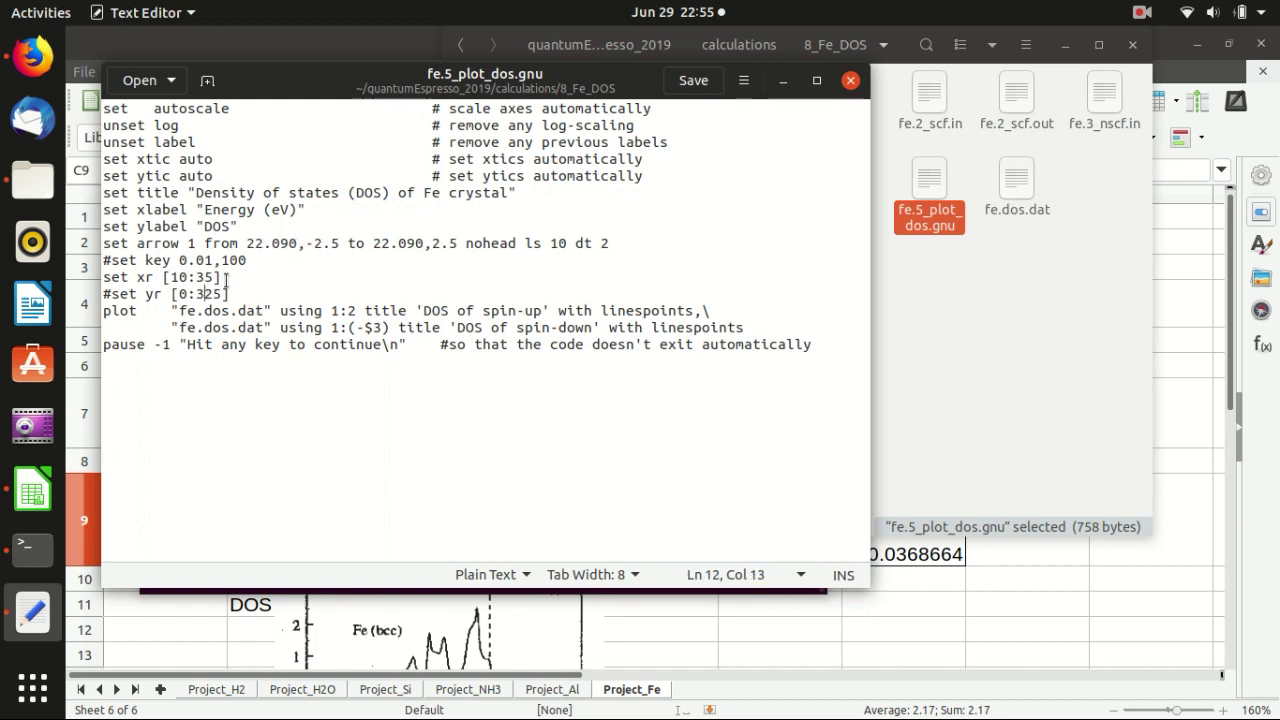
- Review the x range [10:35], spin-up column pair 1:2 and spin-down expression 1:(-$3)
drag(224, 277, 78, 277)
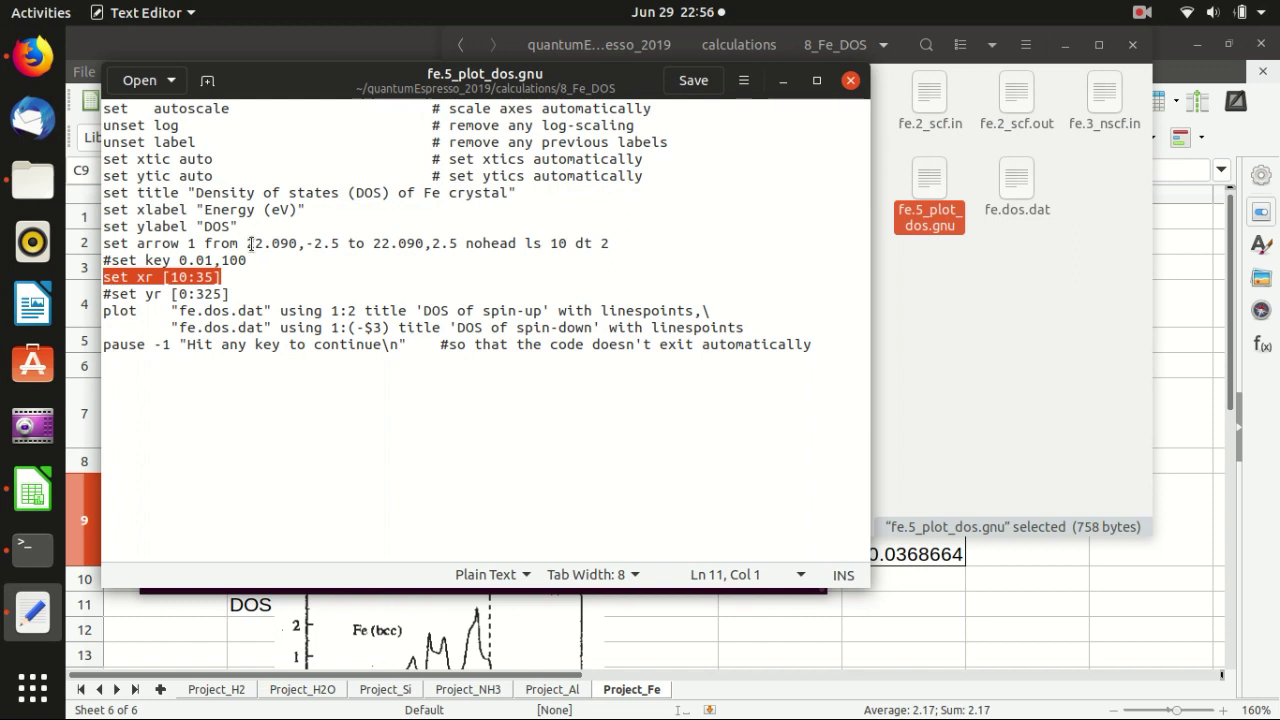
click(252, 325)
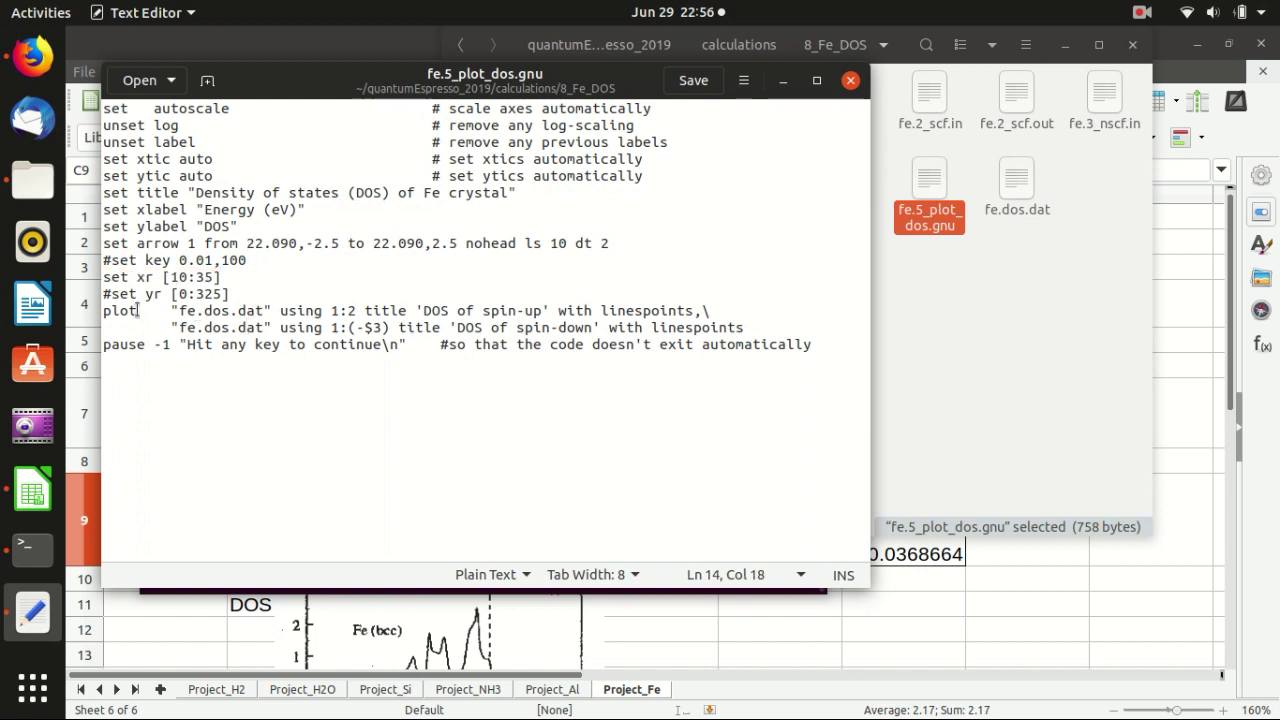
click(240, 311)
click(332, 311)
click(358, 311)
click(332, 311)
click(356, 311)
click(523, 311)
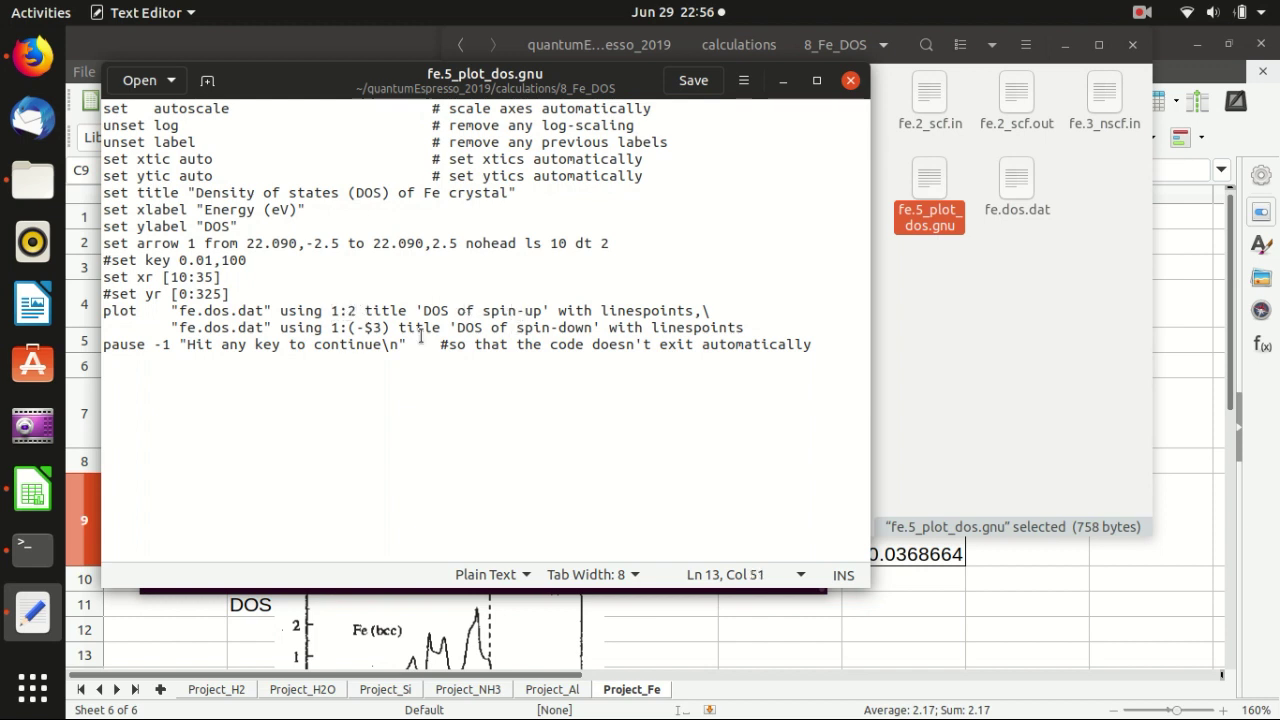
click(336, 328)
click(333, 328)
click(371, 328)
- Delete the minus before $3 in the spin-down plot line, then close the plotting script
key(BackSpace)
click(671, 644)
scroll(668, 535, down, 3)
scroll(667, 530, up, 1)
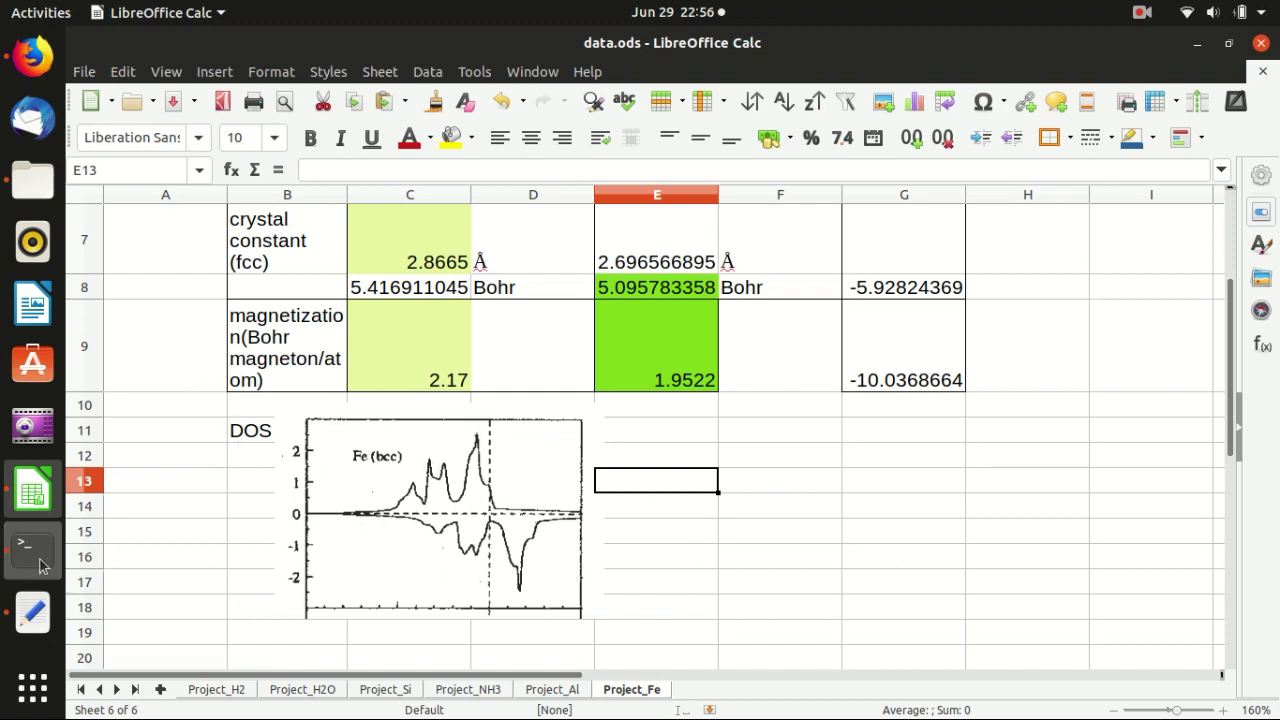
click(33, 610)
click(517, 400)
click(850, 80)
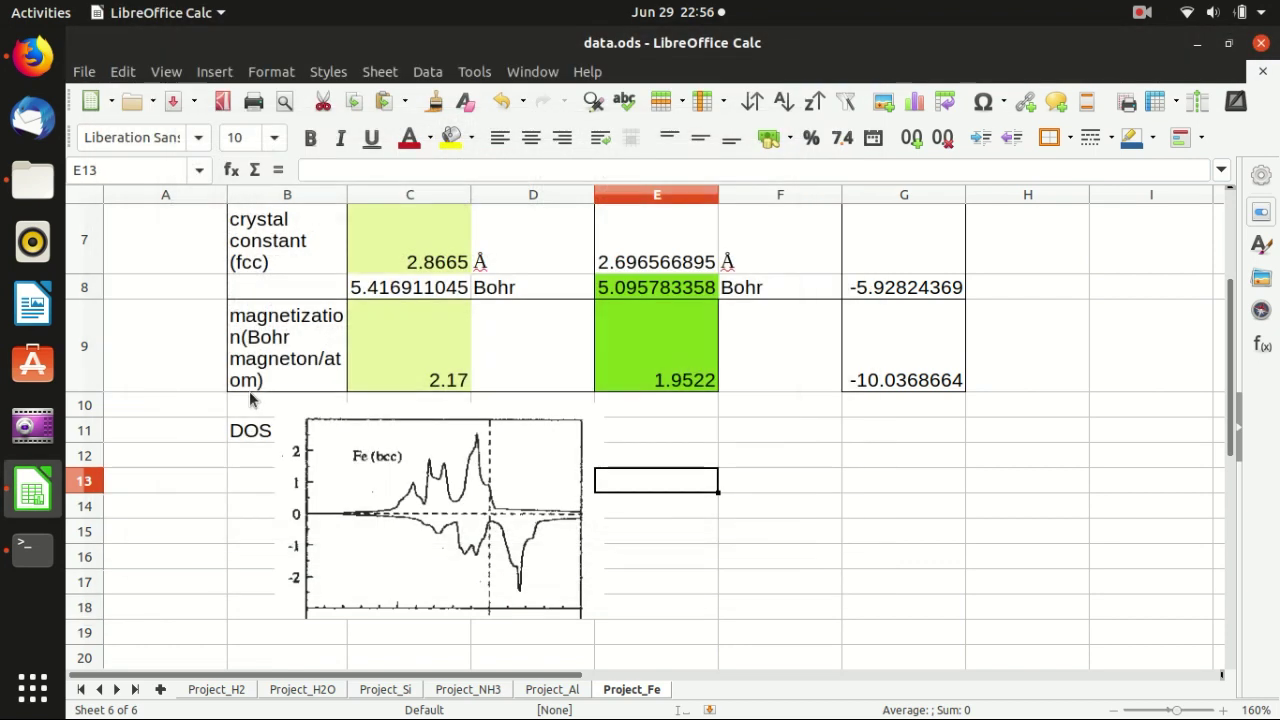
- Run gnuplot on fe.5_plot_dos.gnu from the Terminal's command history
click(33, 545)
key(Up)
key(Up)
key(Up)
key(Up)
key(Up)
key(Down)
key(Up)
key(Return)
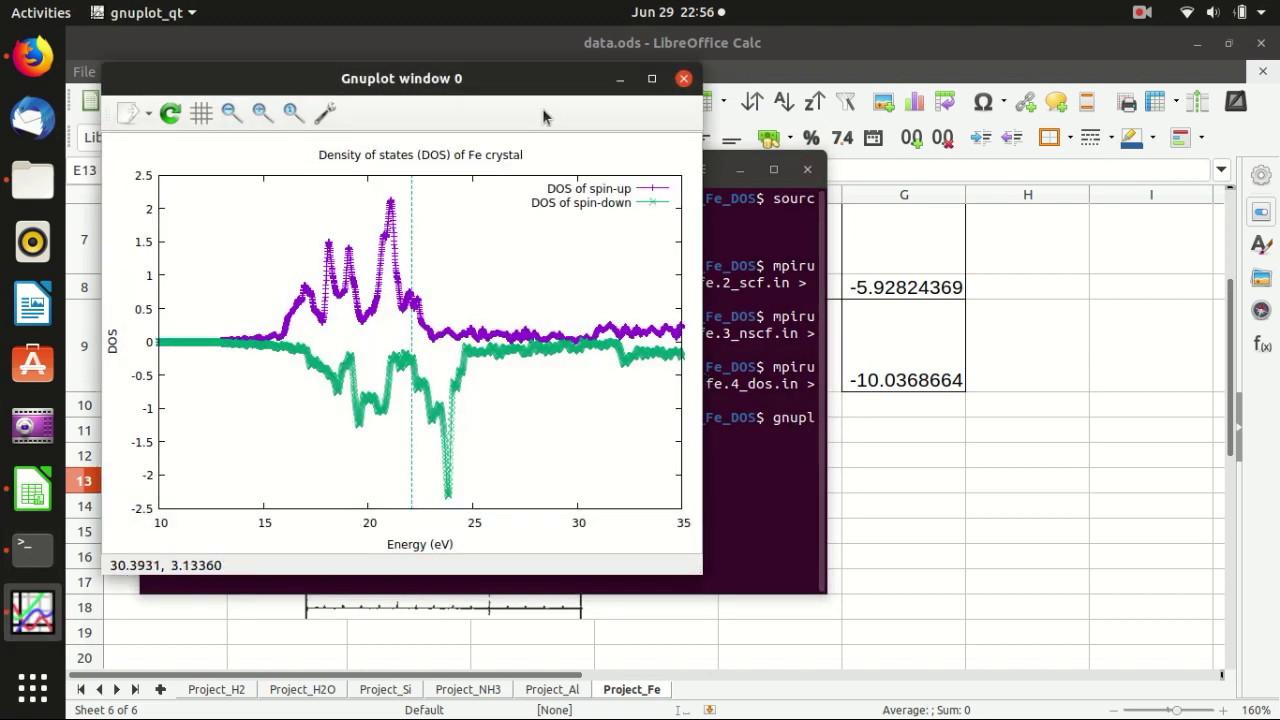
- Restore Calc to a window and place the gnuplot DOS plot beside its reference figure
drag(524, 80, 1004, 149)
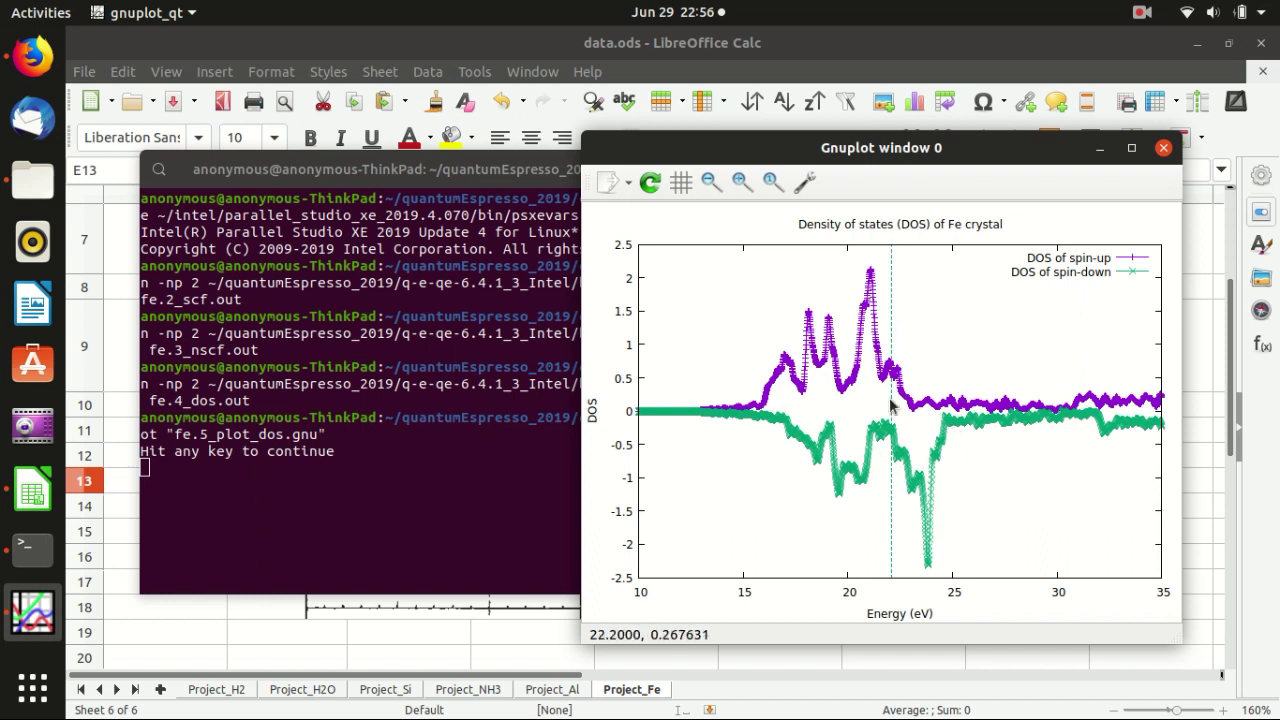
click(784, 45)
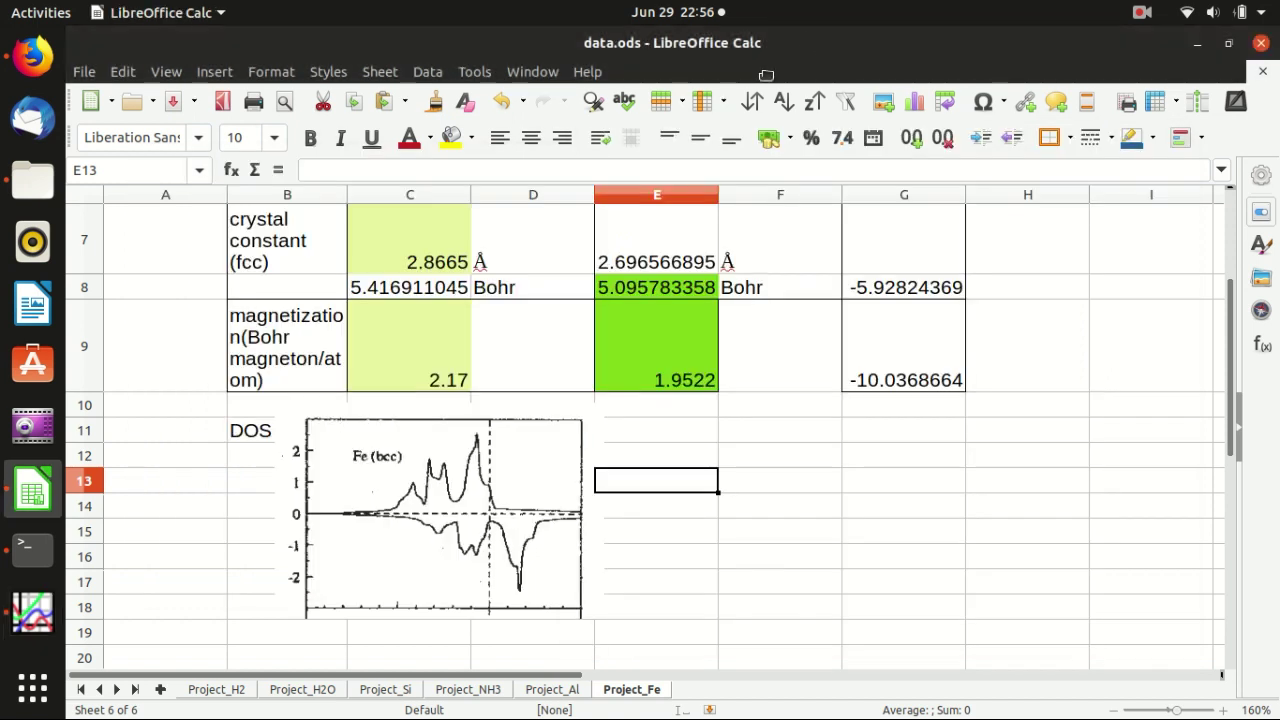
key(super+Down)
click(860, 213)
drag(860, 213, 892, 205)
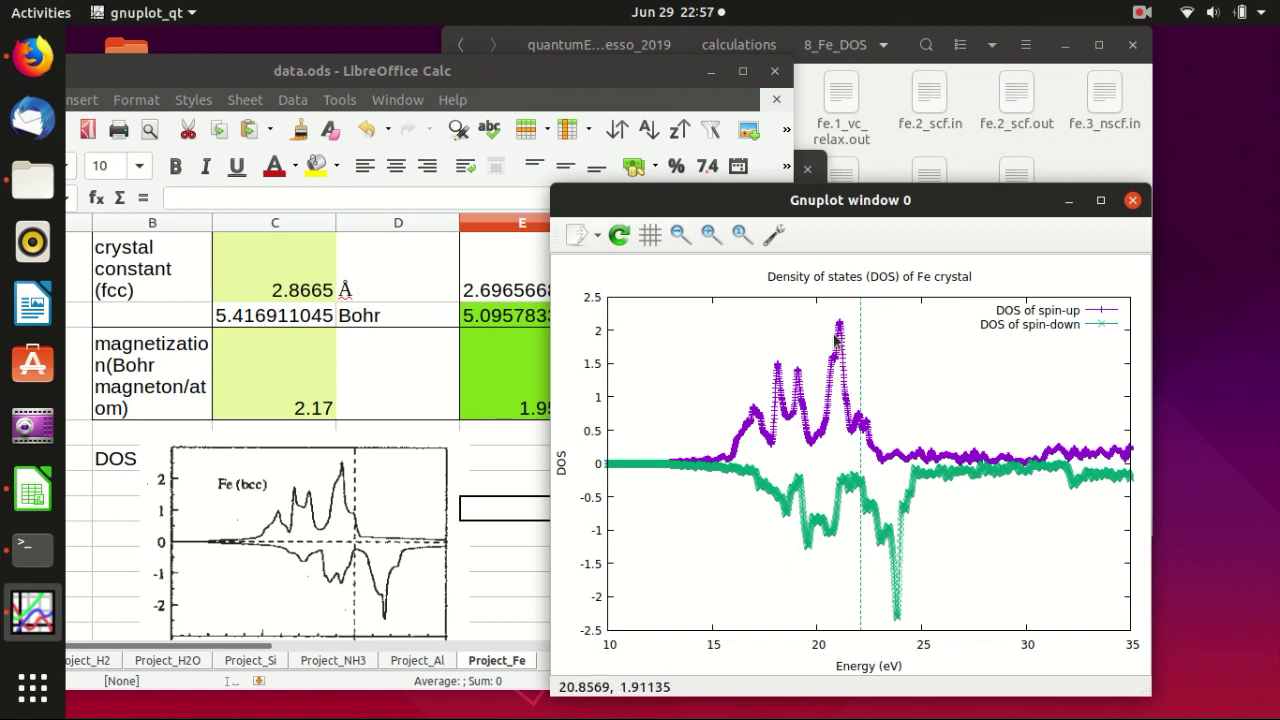
- Maximize Calc and compare calculated magnetization 1.9522 against the reference 2.17 in row 9
click(743, 80)
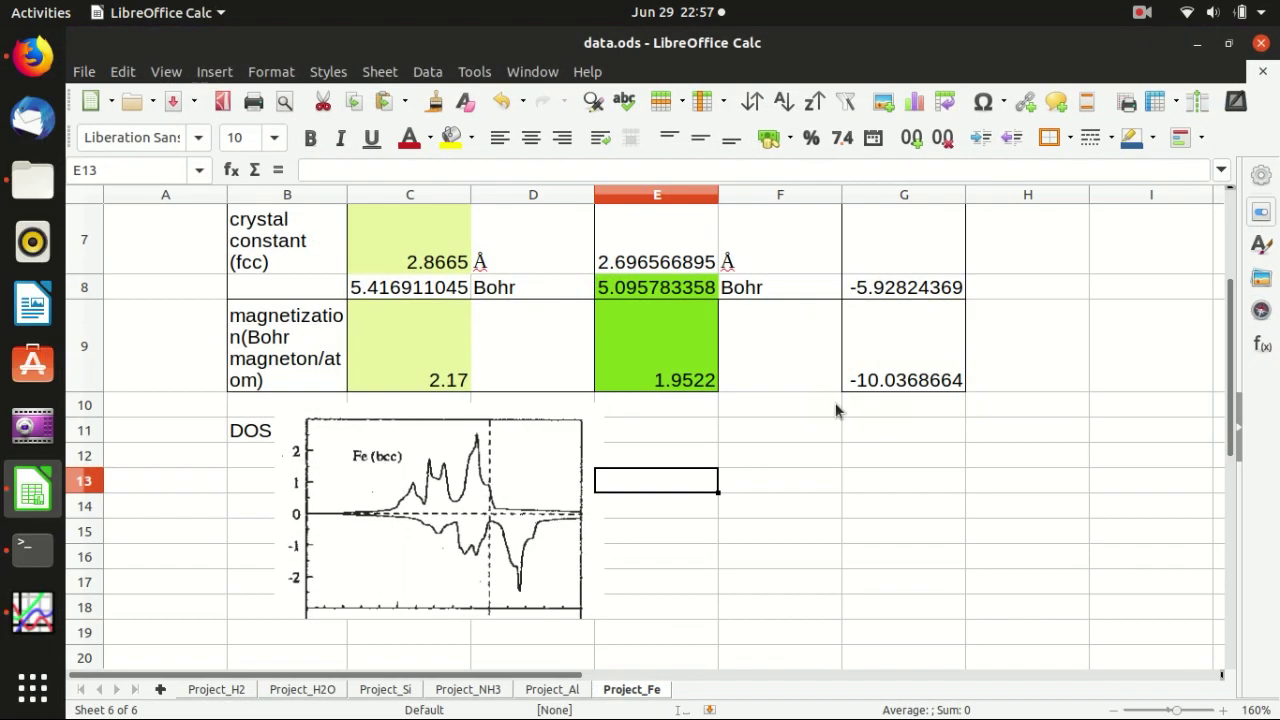
click(849, 434)
scroll(845, 432, up, 3)
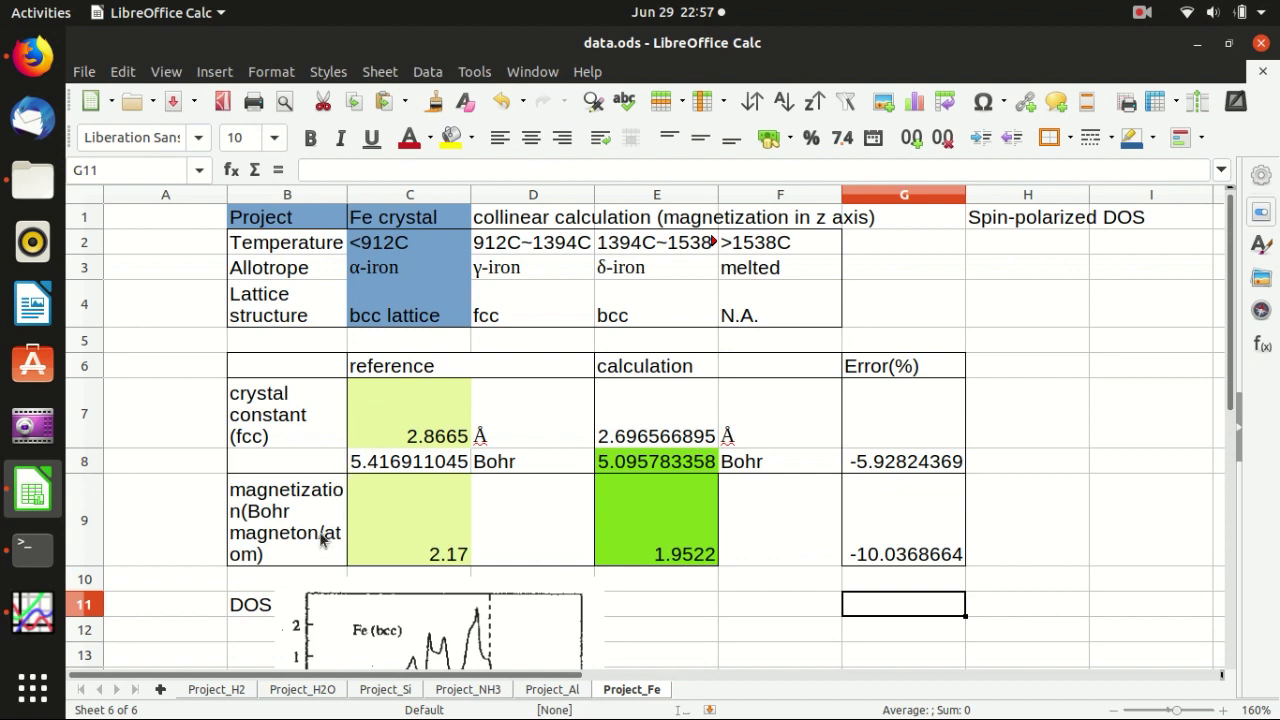
click(303, 549)
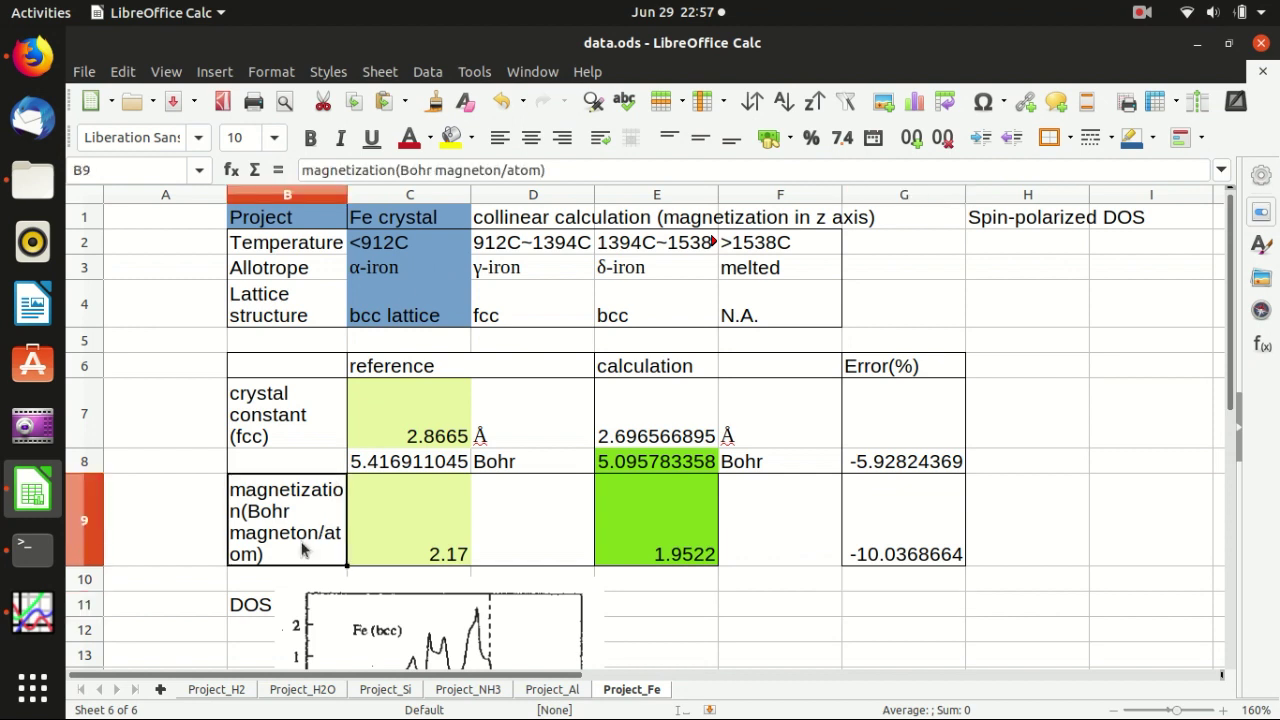
click(703, 525)
scroll(612, 565, down, 1)
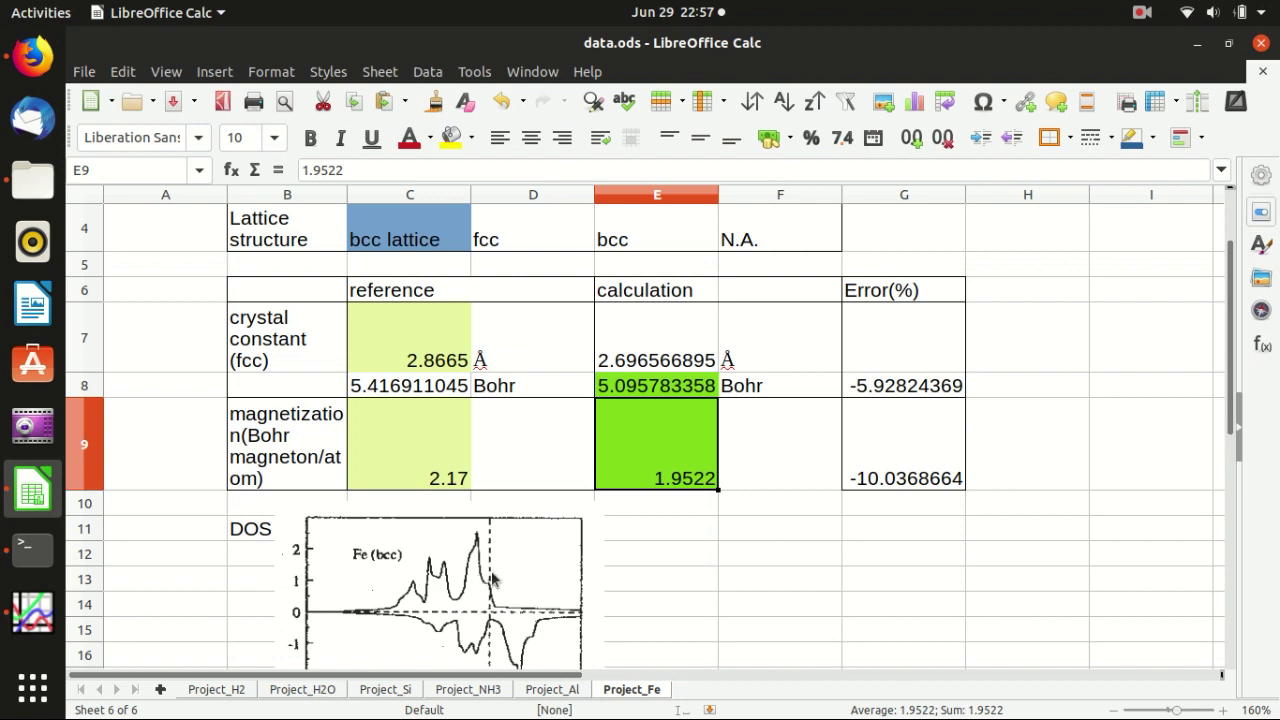
scroll(521, 578, up, 1)
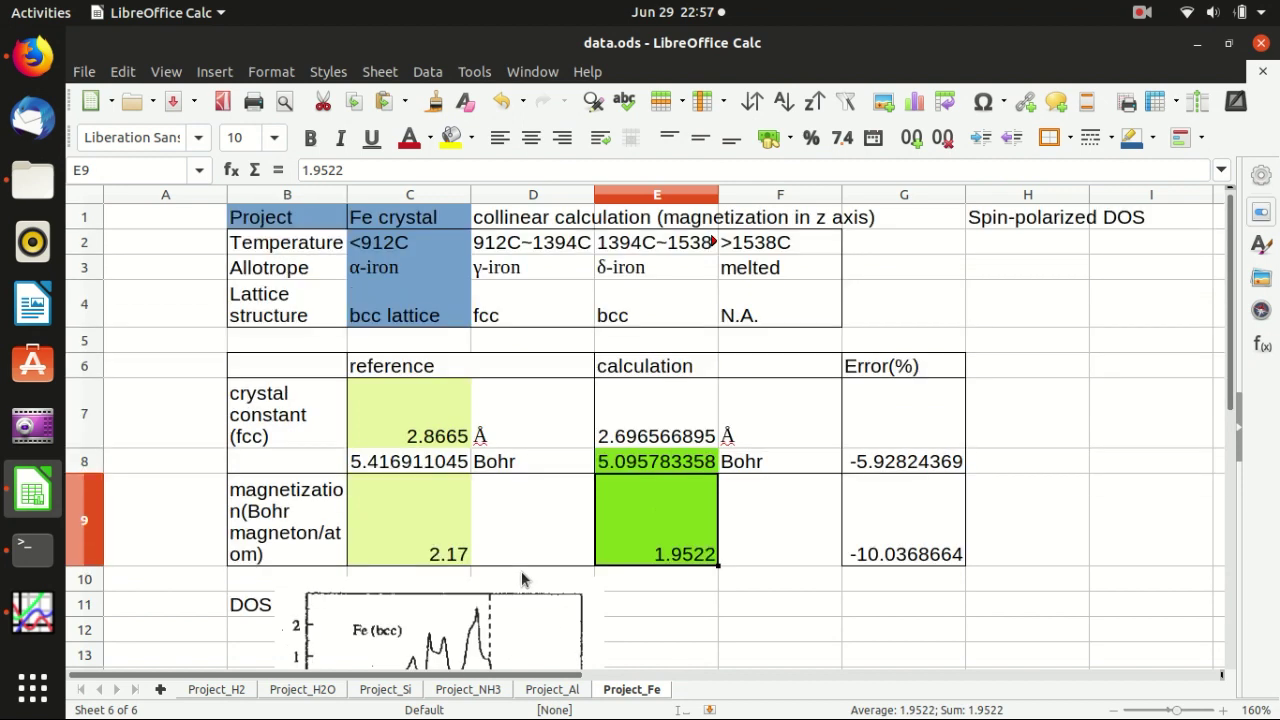
click(432, 548)
click(684, 553)
click(435, 550)
click(686, 553)
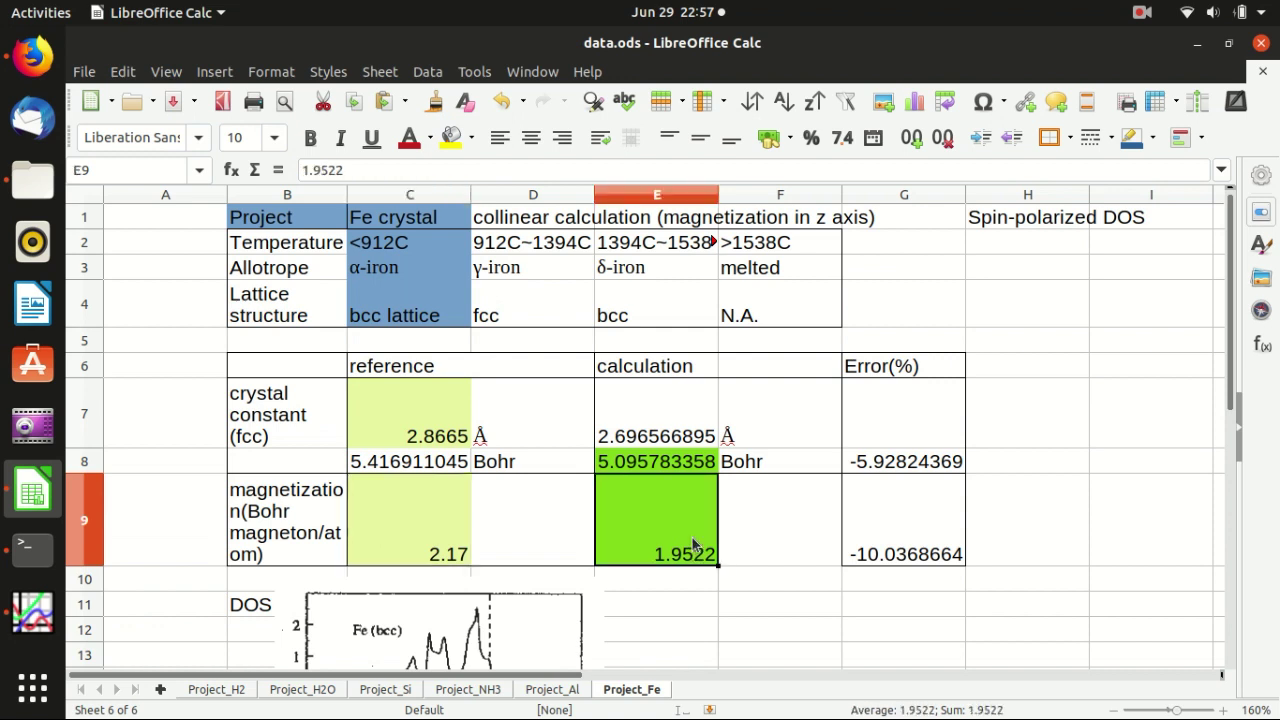